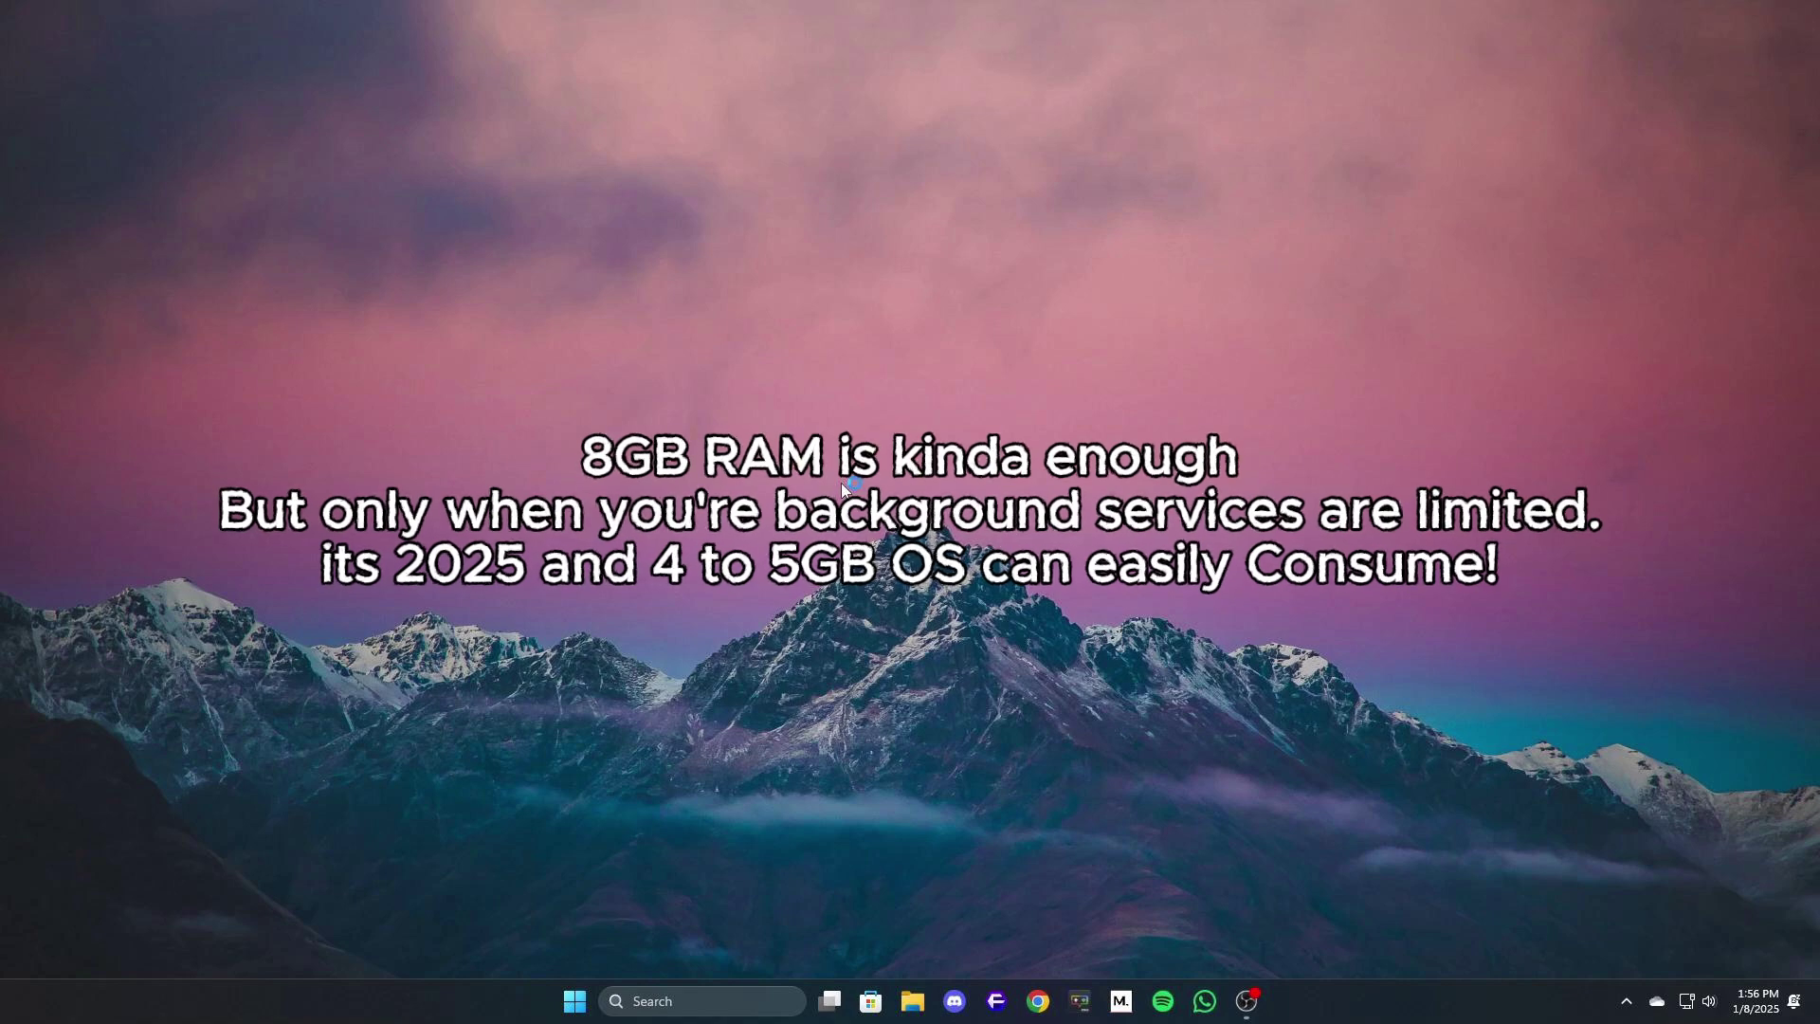
# Refresh the desktop twice, then launch Google Chrome from the taskbar.
pyautogui.rightClick(842, 486)
pyautogui.click(947, 565)
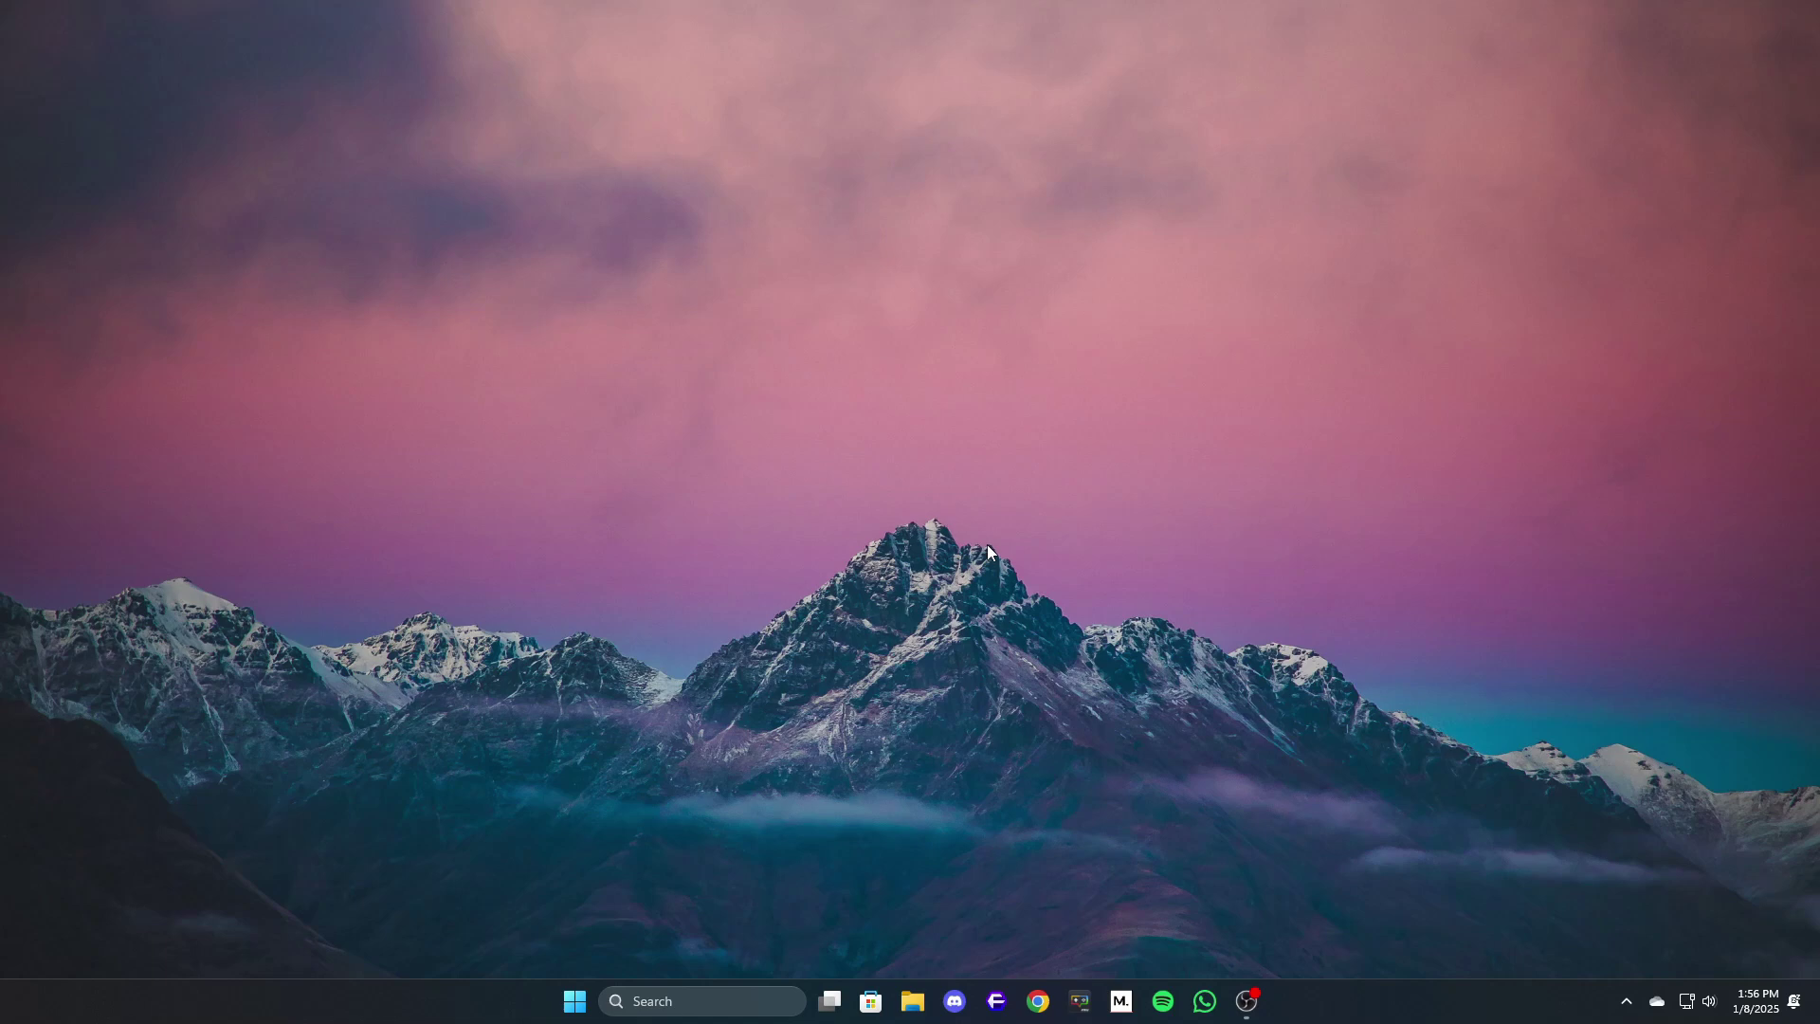
pyautogui.rightClick(1147, 497)
pyautogui.click(1238, 585)
pyautogui.click(1038, 1001)
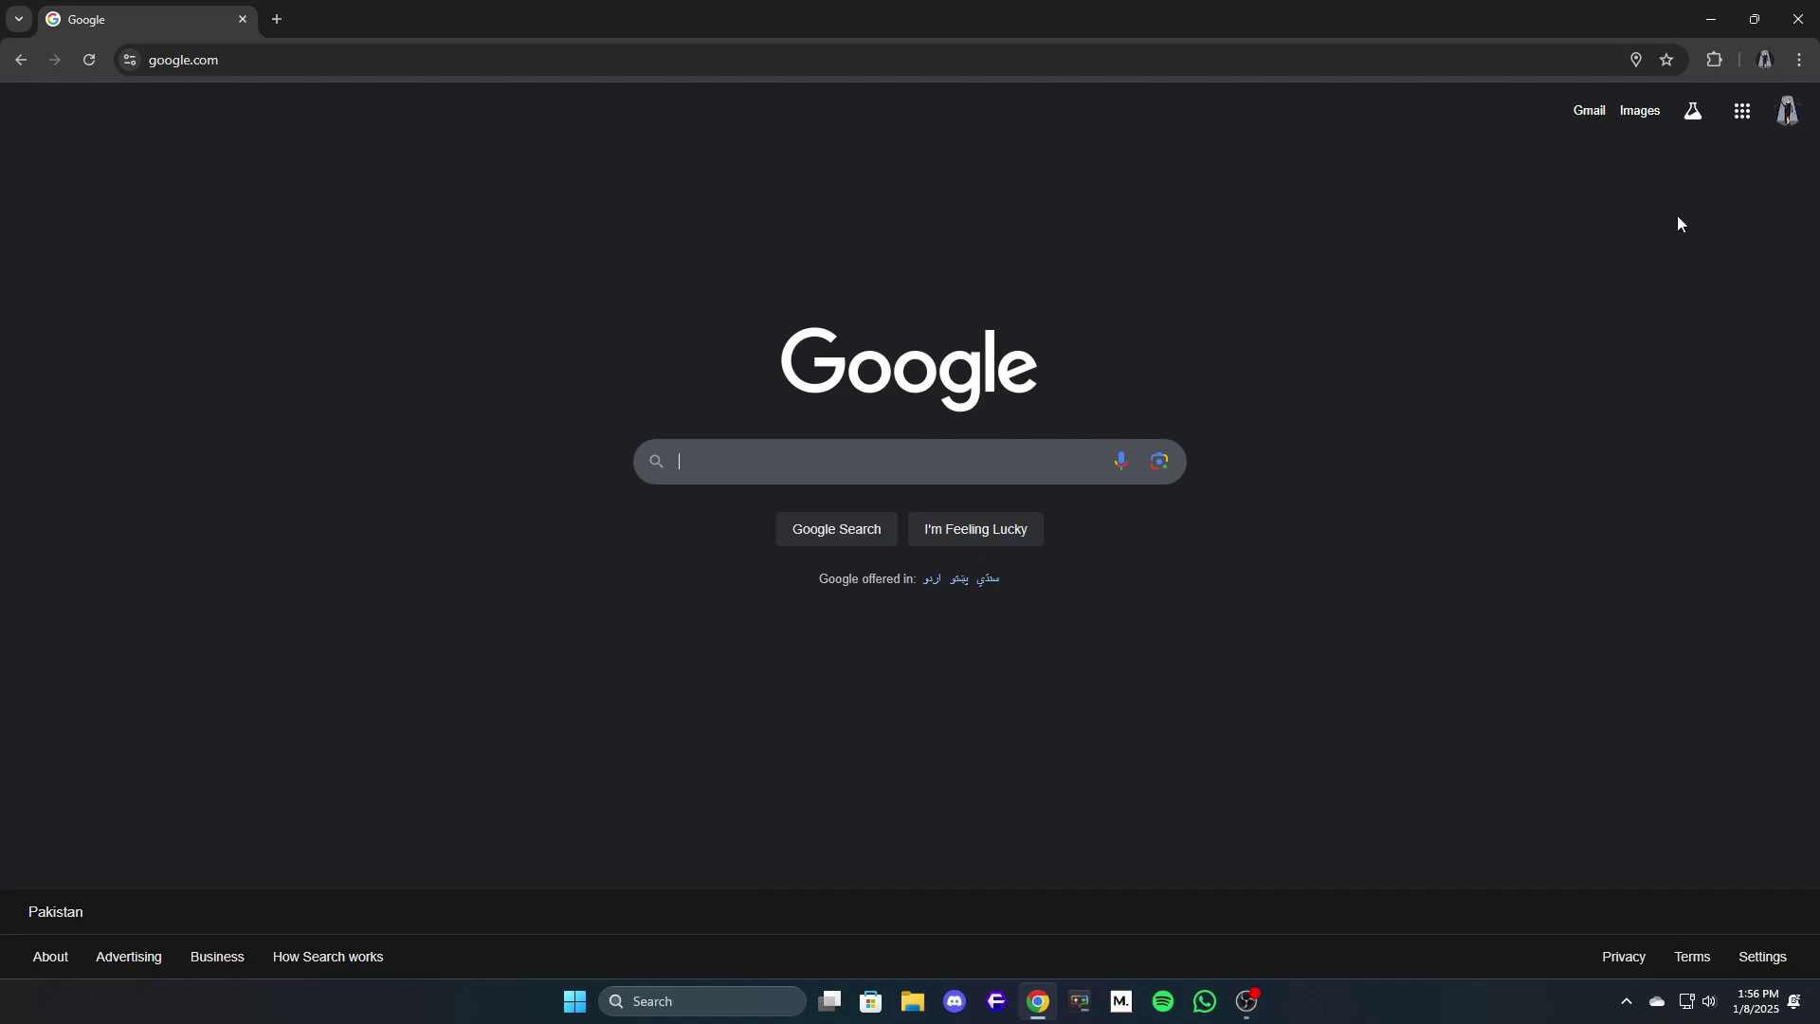
# Turn off 'Use graphics acceleration when available' in Chrome's System settings and close the Settings tab.
pyautogui.click(1799, 60)
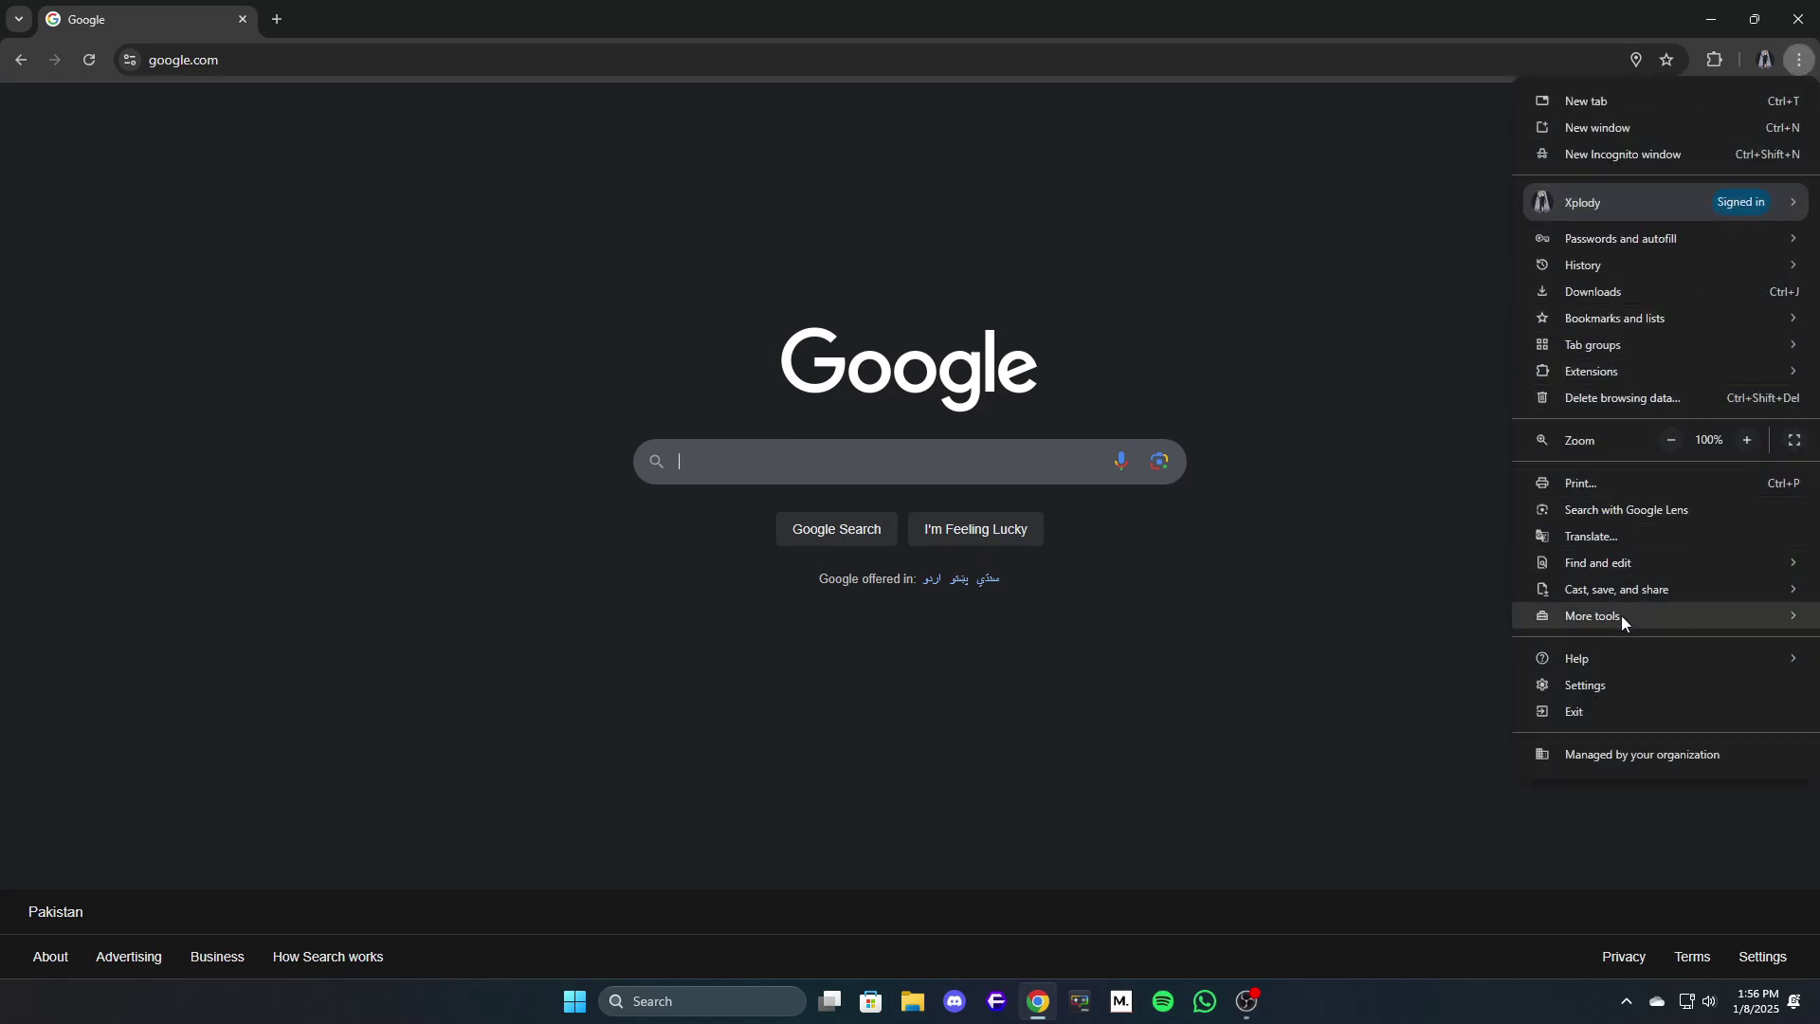
pyautogui.click(1602, 685)
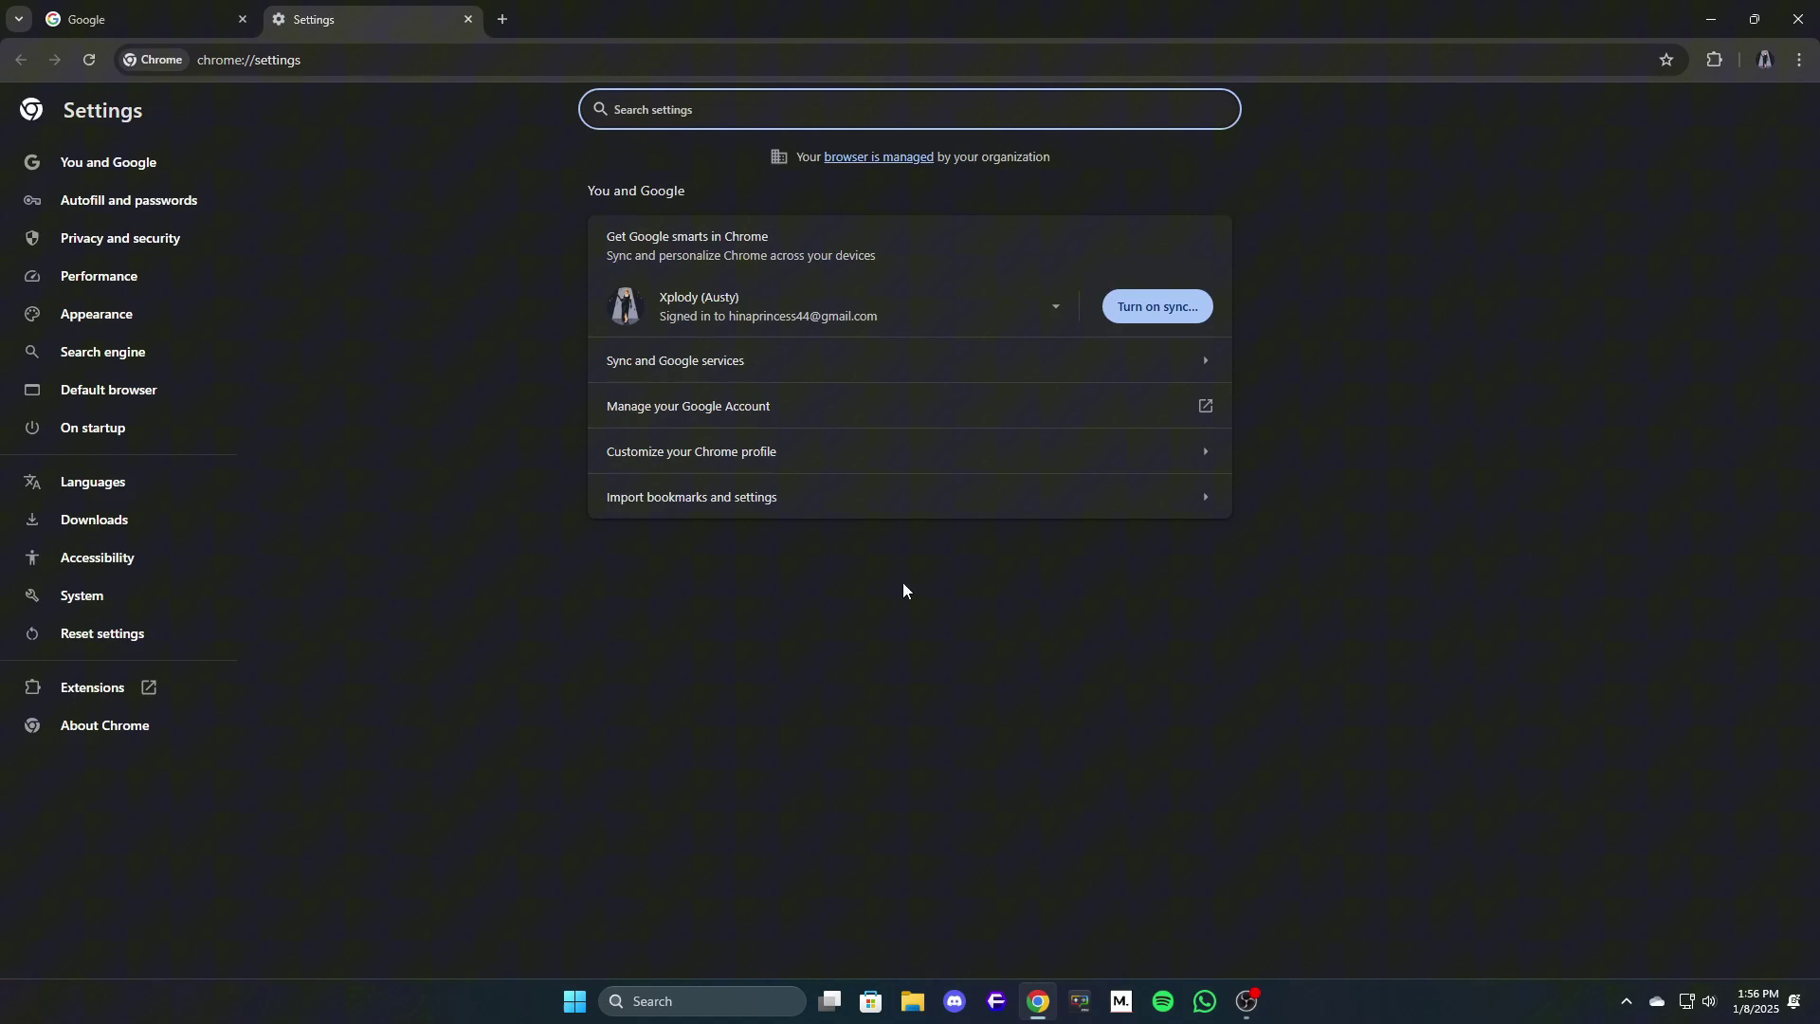
pyautogui.click(126, 601)
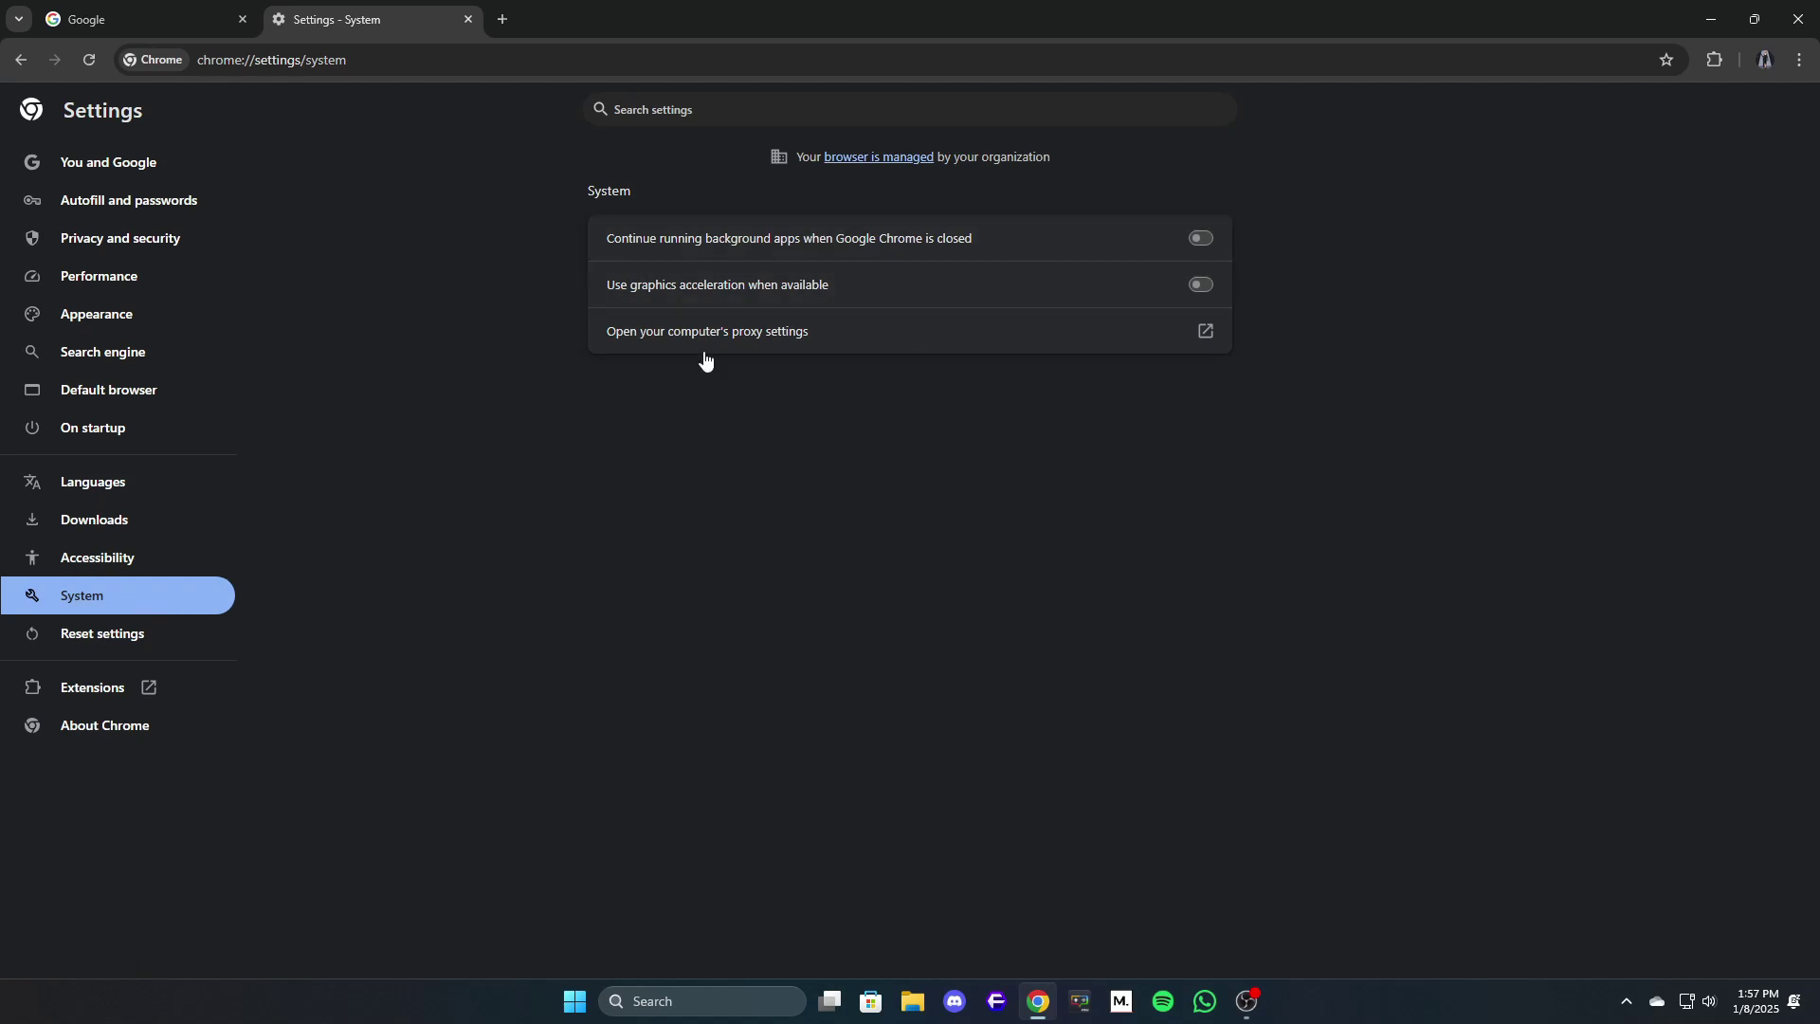
pyautogui.click(1202, 286)
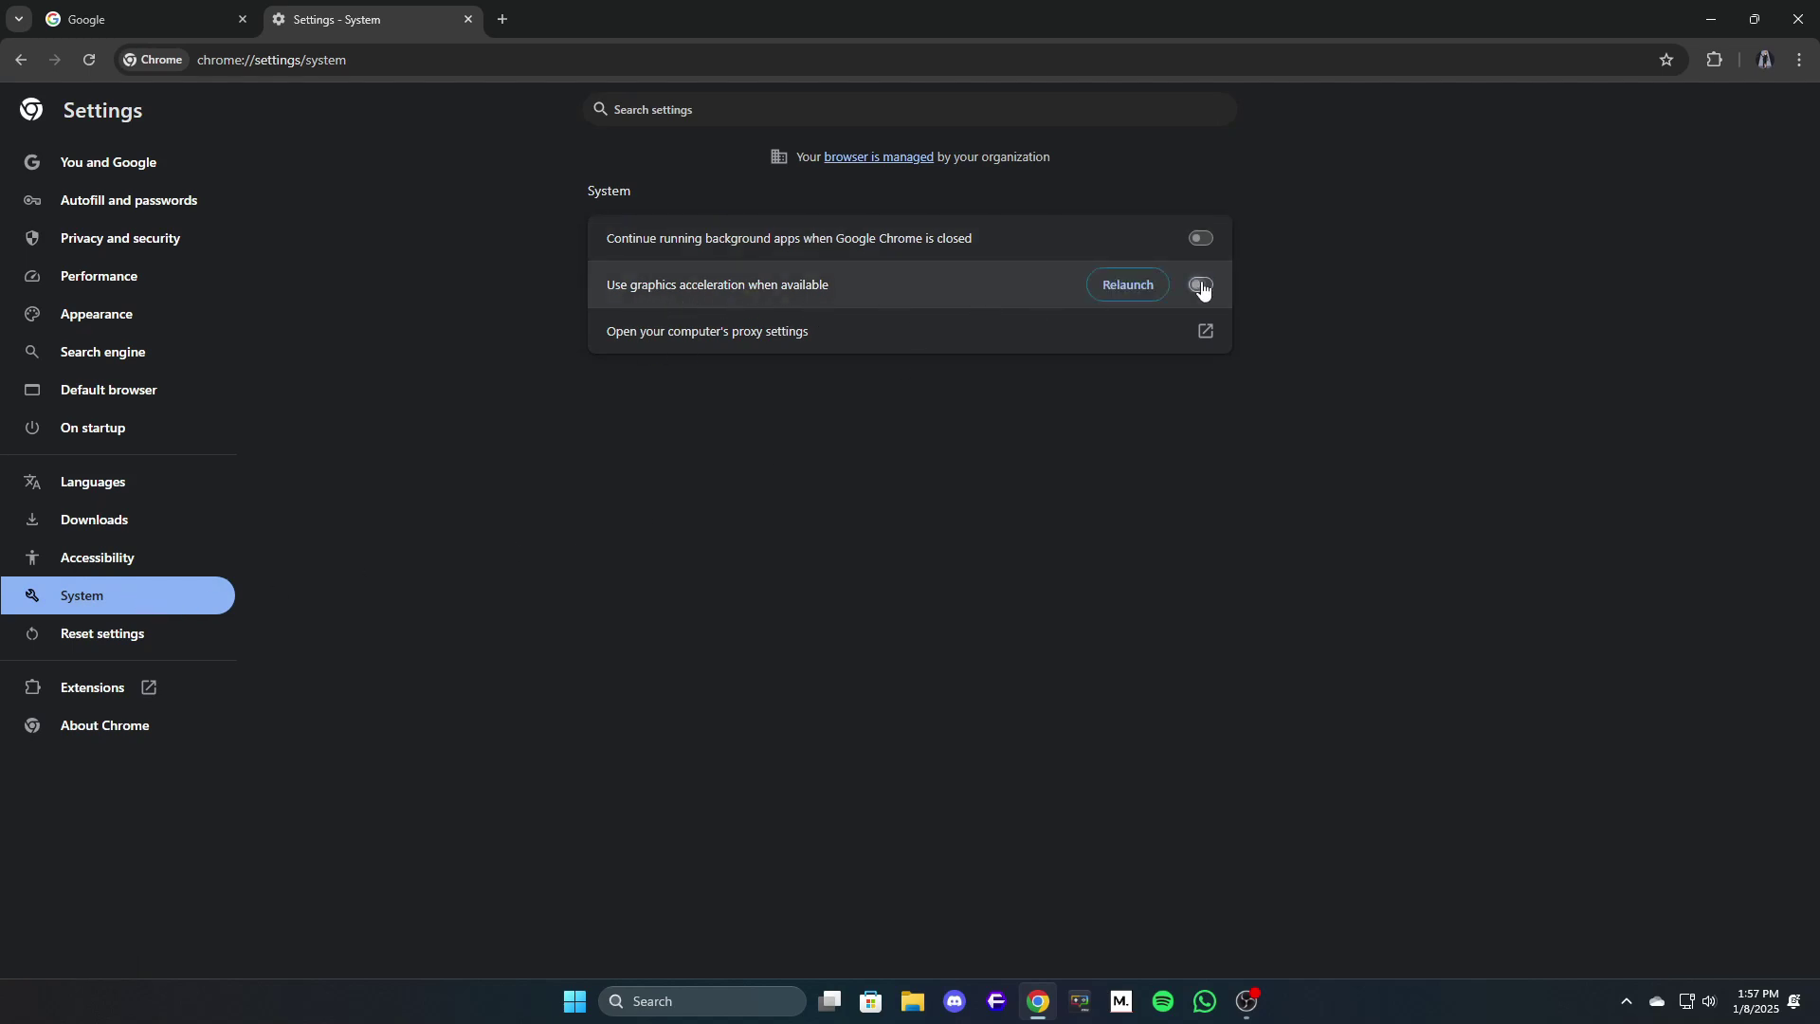
pyautogui.click(1201, 286)
pyautogui.click(1197, 286)
pyautogui.click(1197, 286)
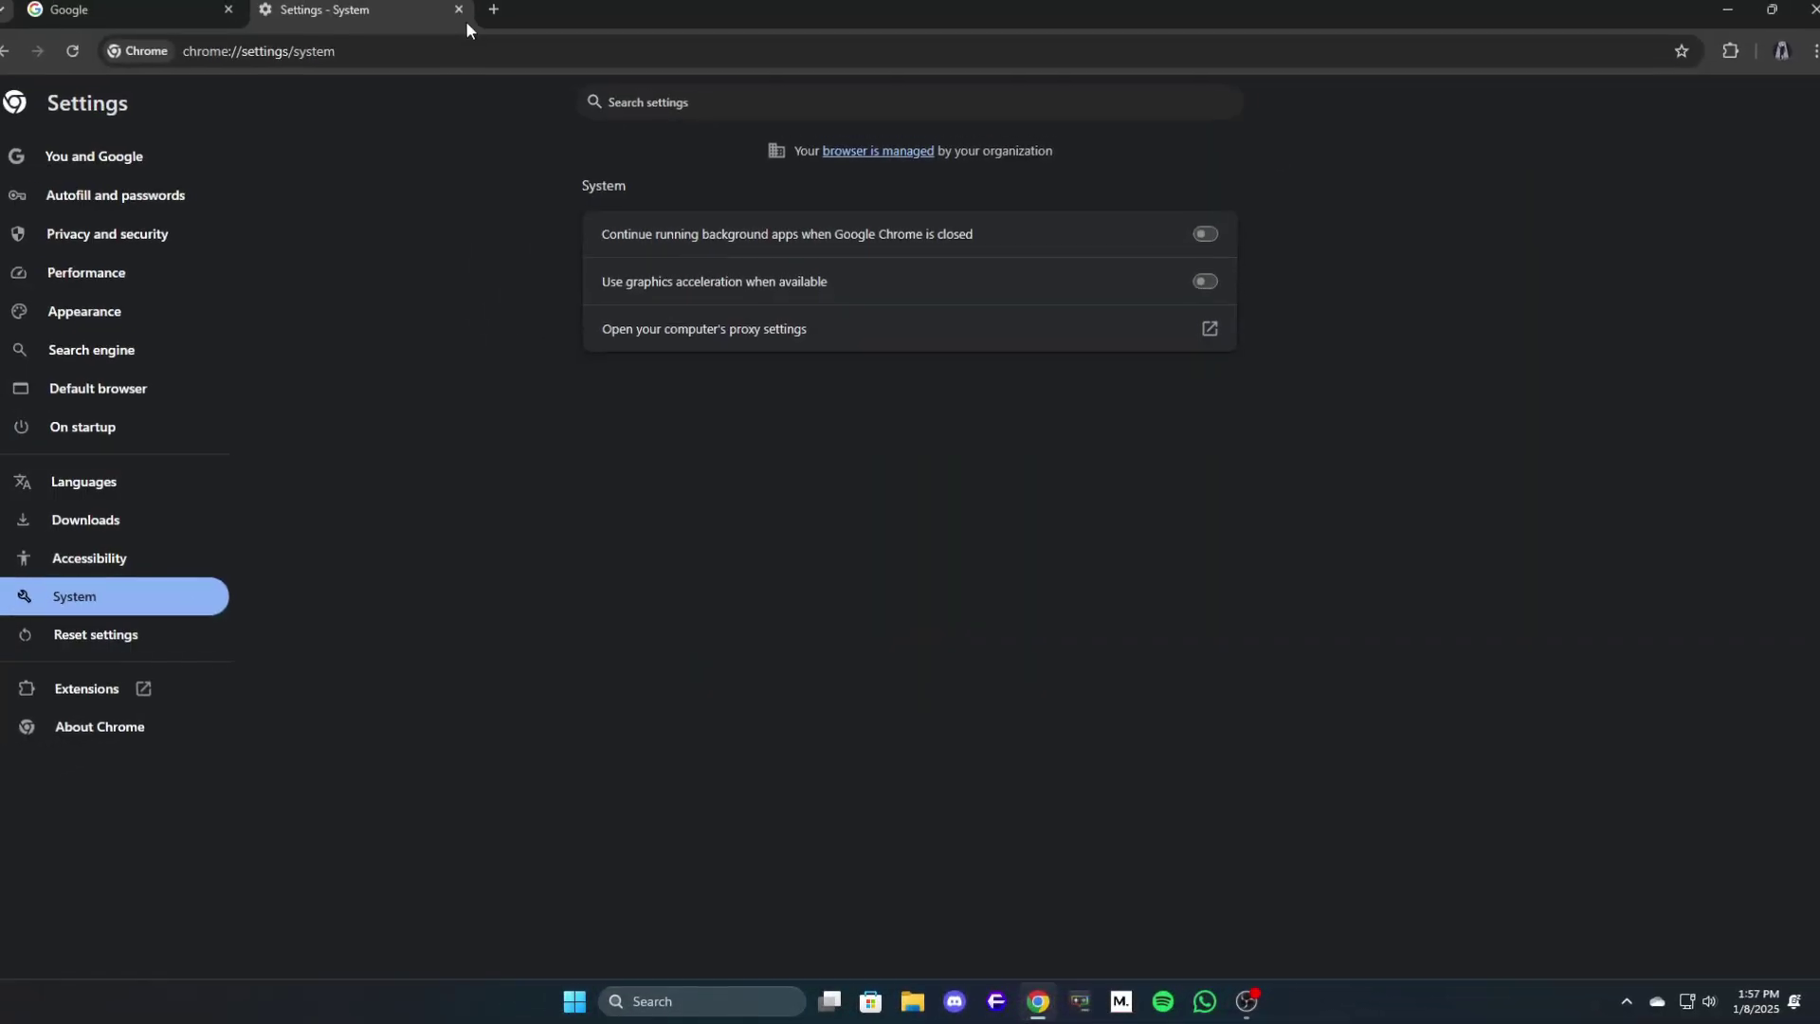
pyautogui.click(468, 19)
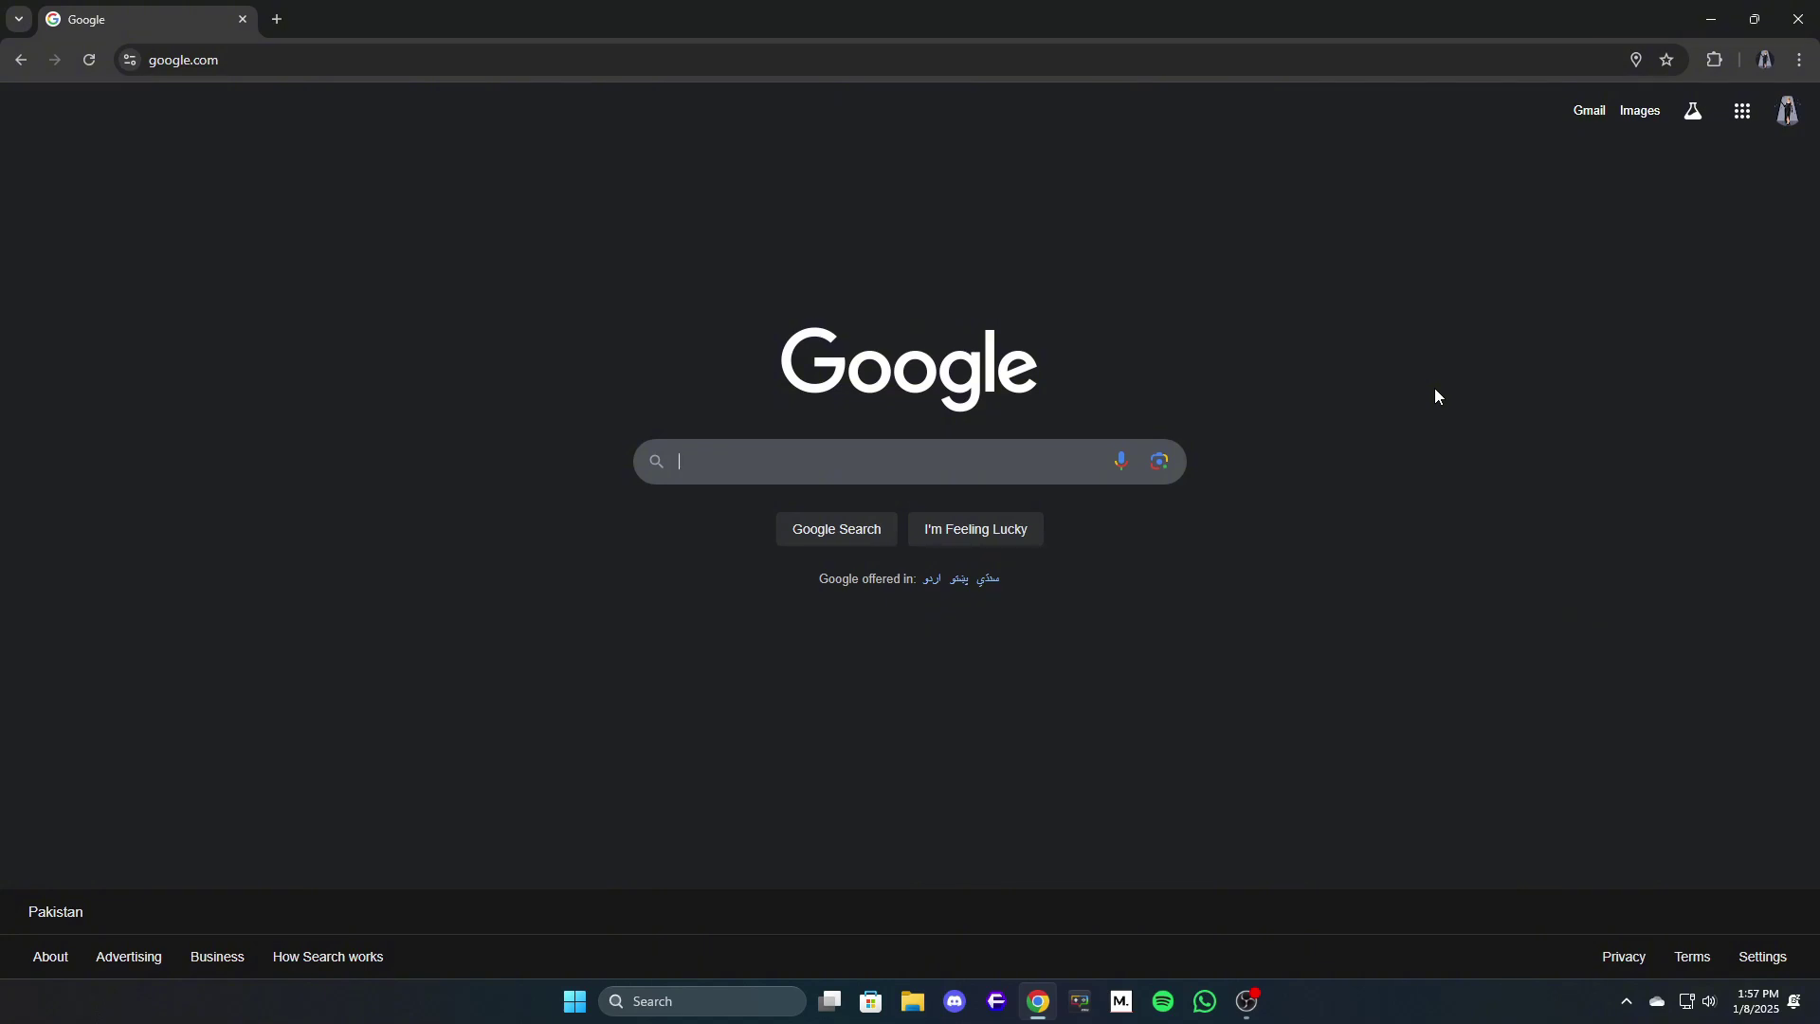
# In Delete browsing data's Advanced tab, choose a longer time range and tick passwords, autofill, site settings and hosted app data.
pyautogui.click(1800, 62)
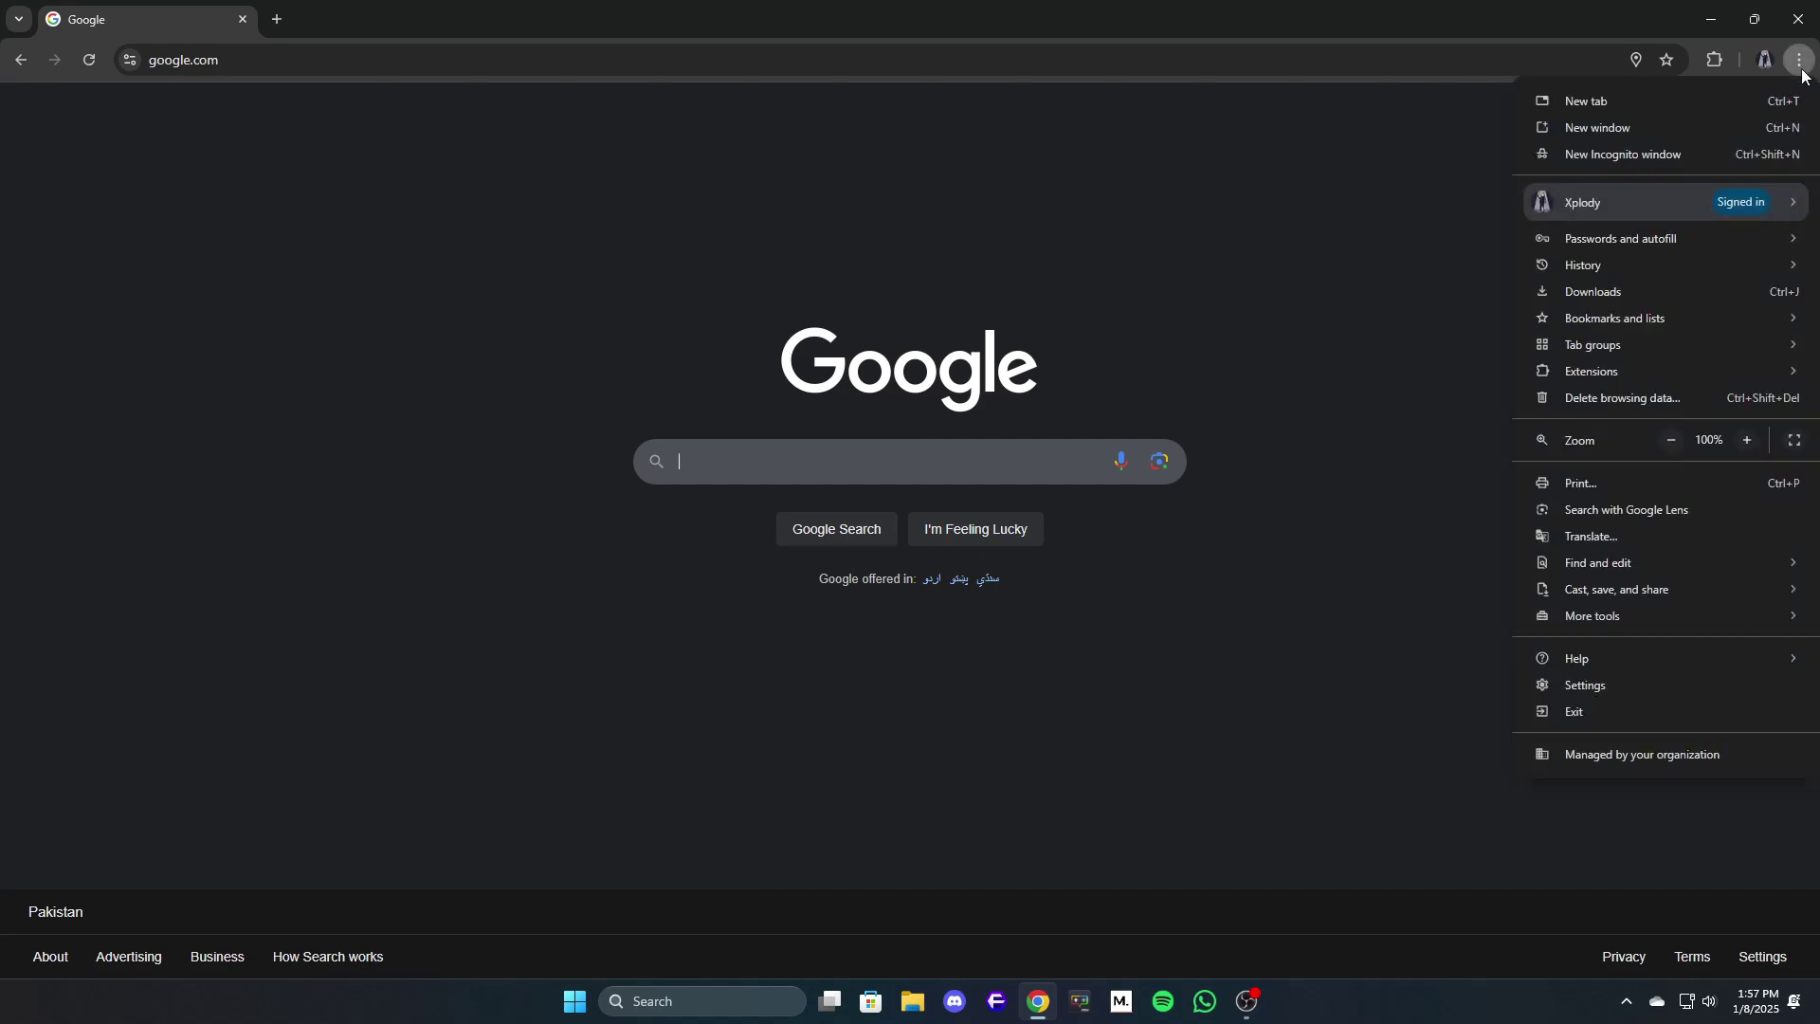
pyautogui.click(1568, 407)
pyautogui.click(1028, 305)
pyautogui.click(853, 347)
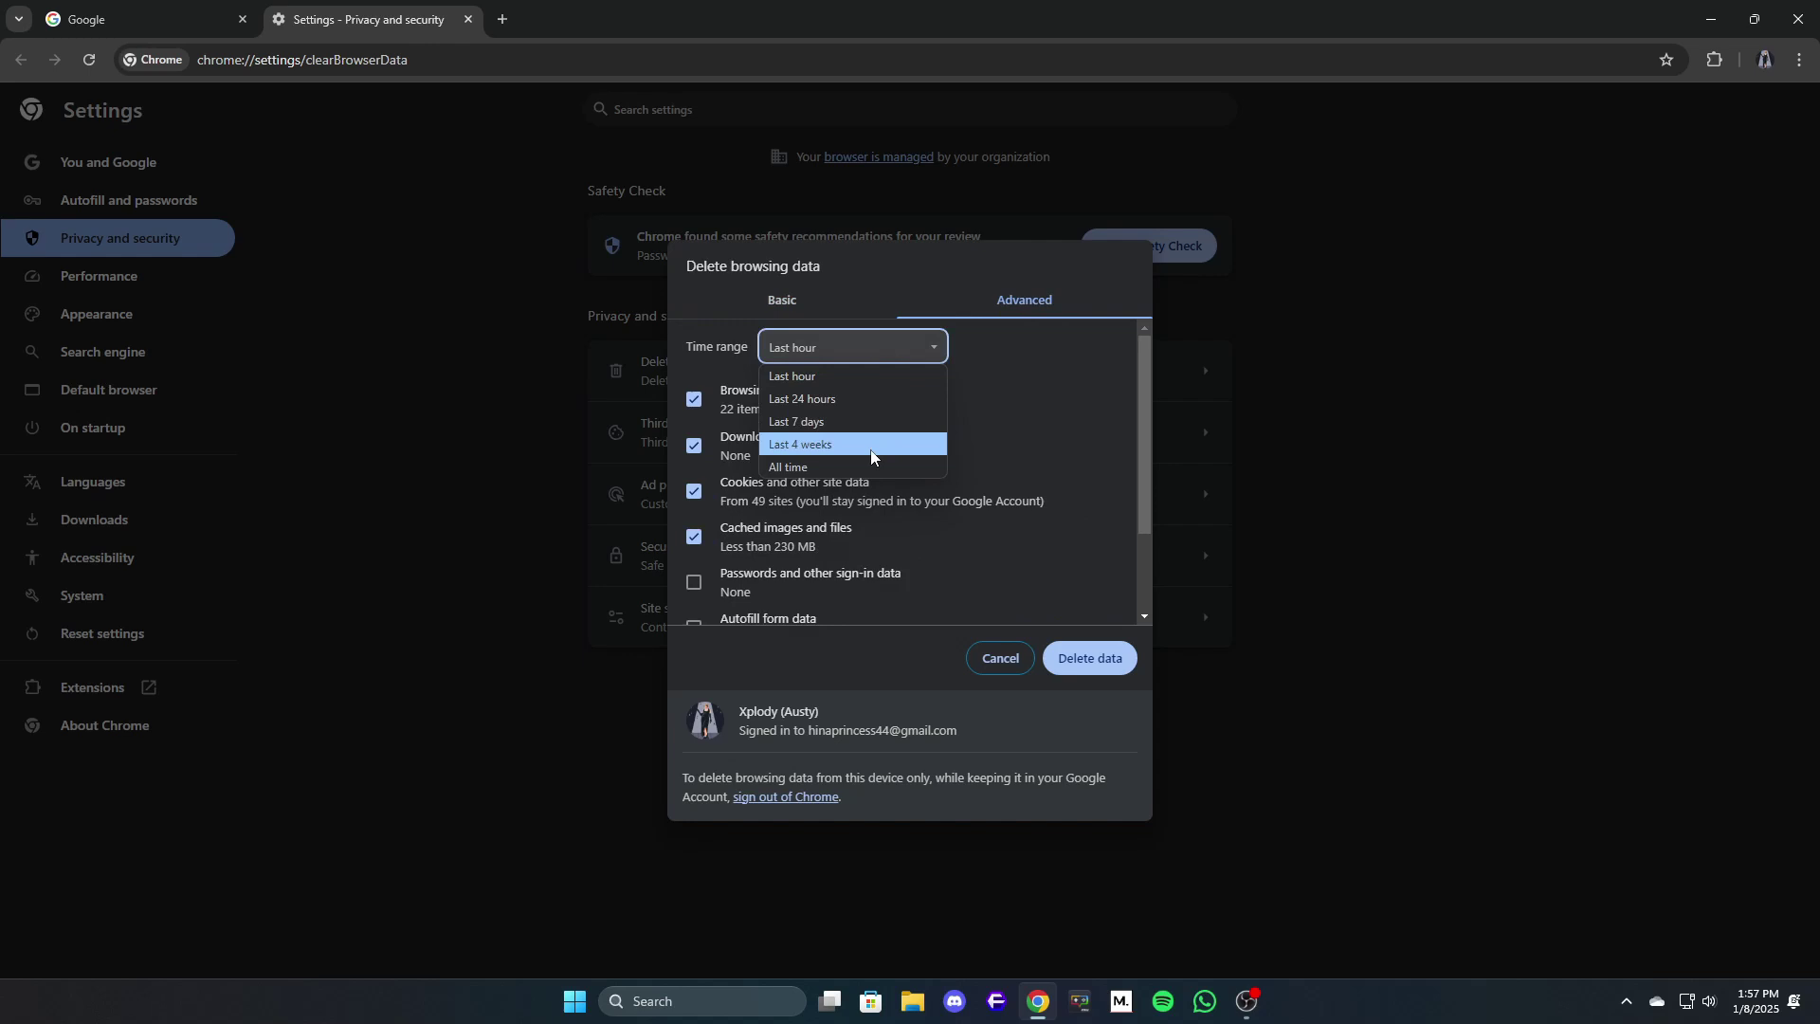
pyautogui.click(870, 451)
pyautogui.scroll(-3, 815, 568)
pyautogui.click(694, 457)
pyautogui.click(694, 512)
pyautogui.click(694, 557)
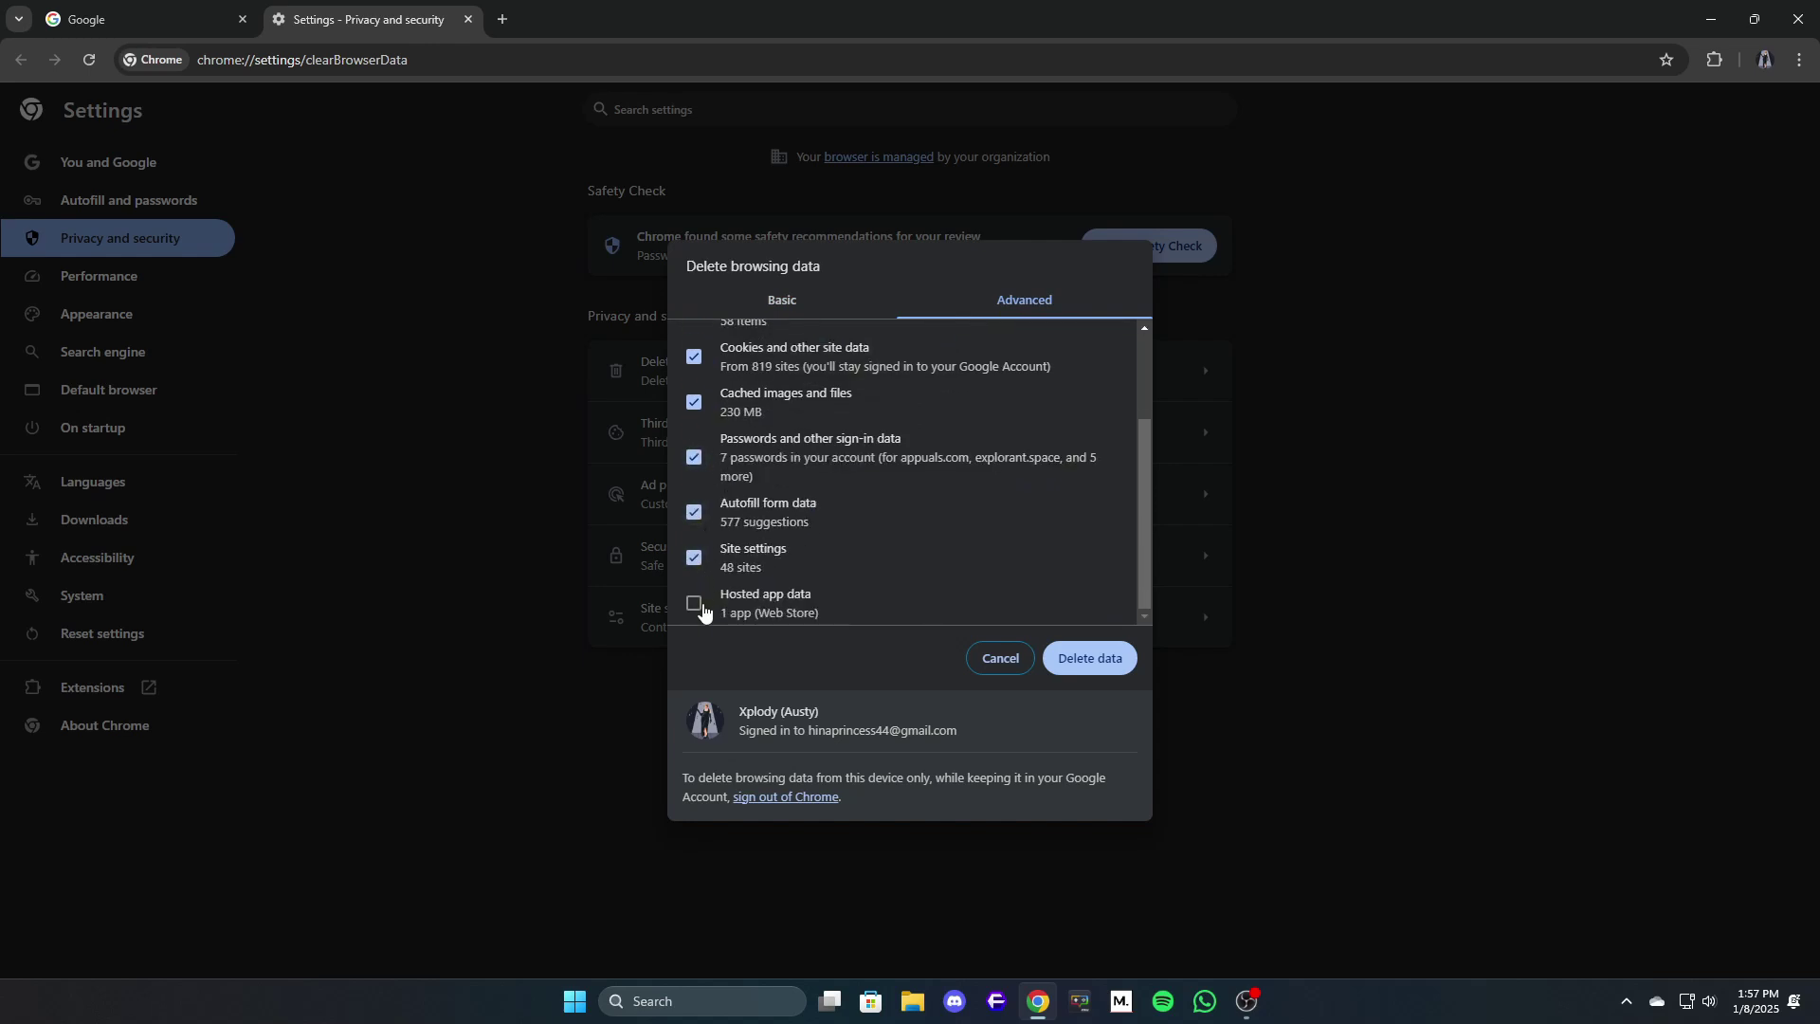
pyautogui.click(699, 607)
# Close Chrome and open Internet Options from a Windows search for 'internet'.
pyautogui.click(1797, 19)
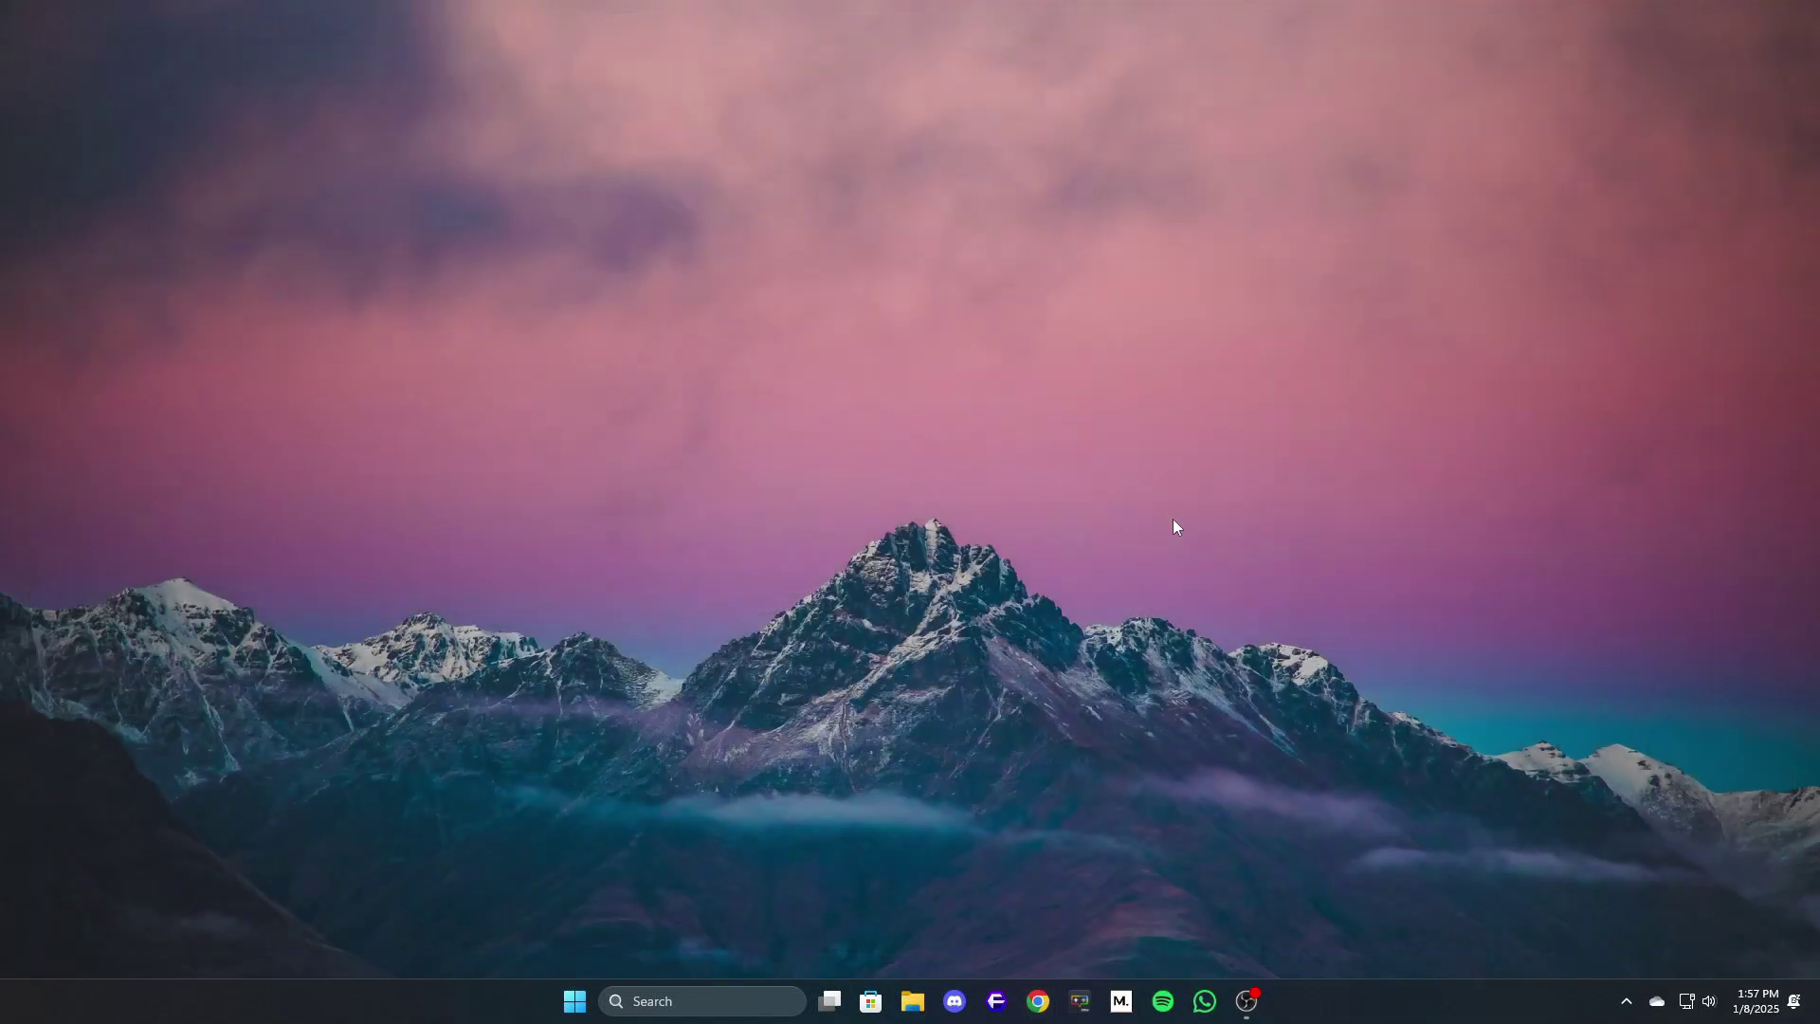
pyautogui.click(726, 1002)
pyautogui.write('internet')
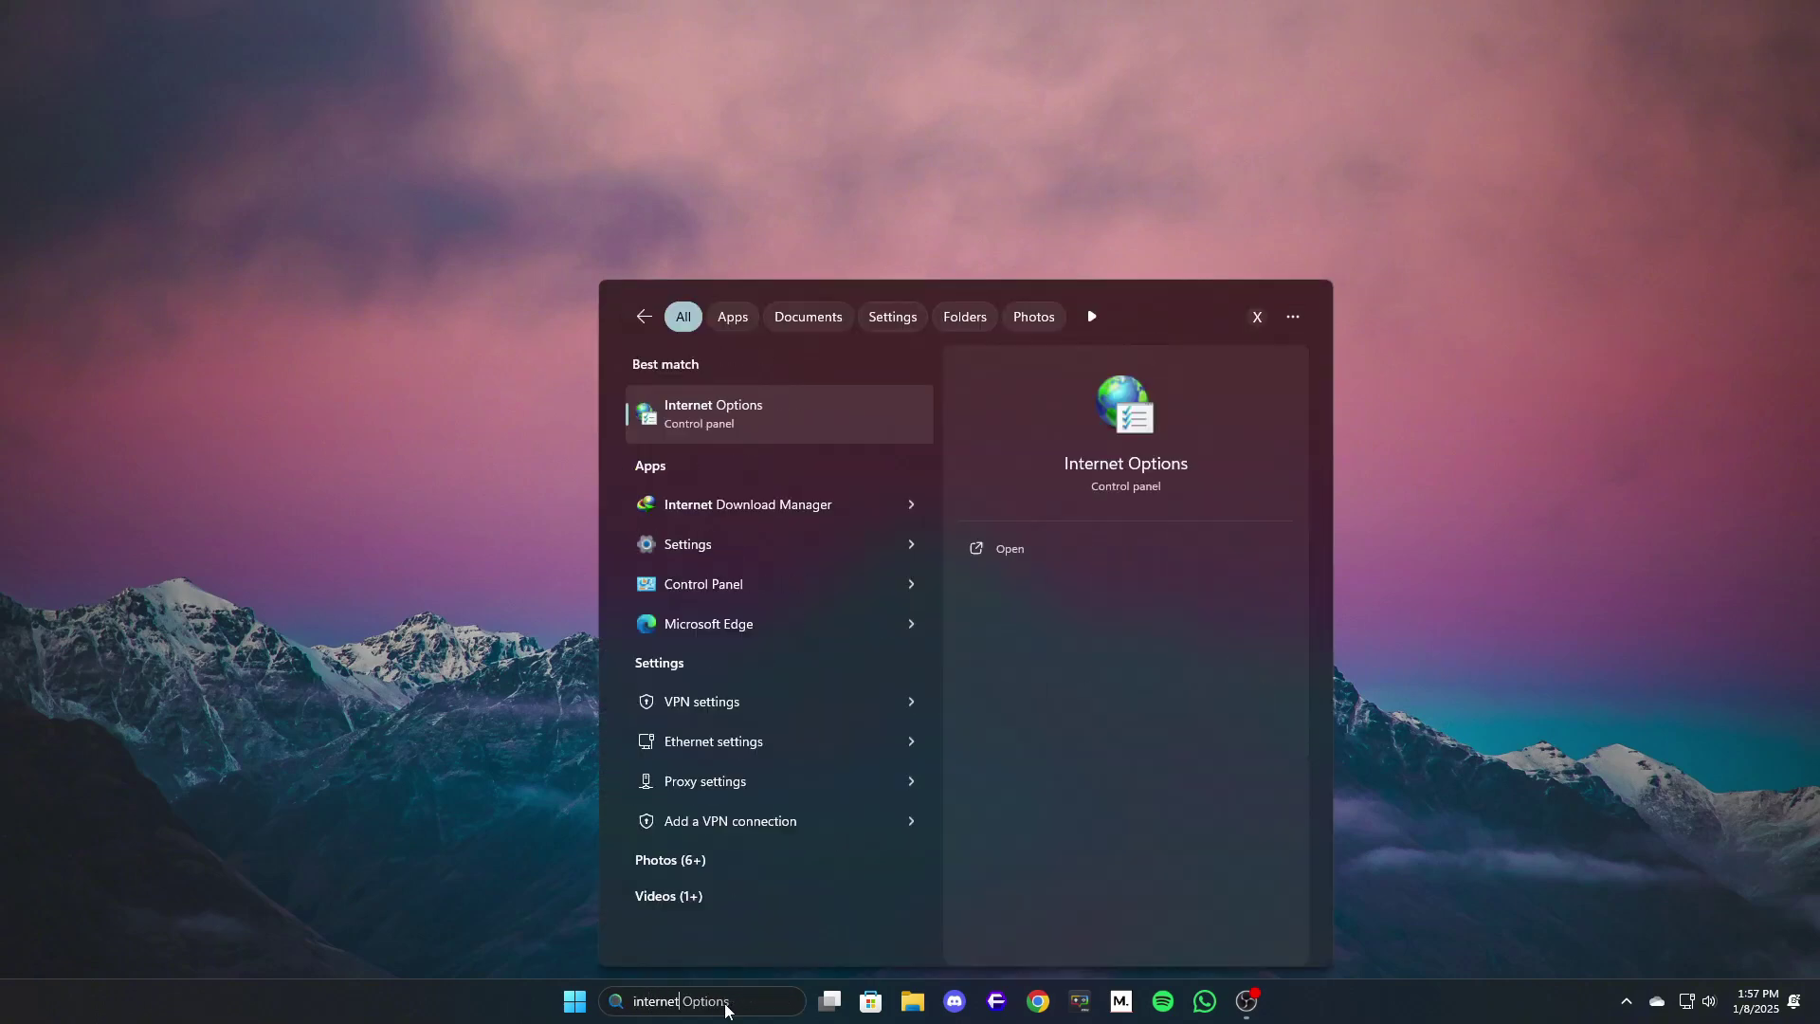
pyautogui.click(748, 414)
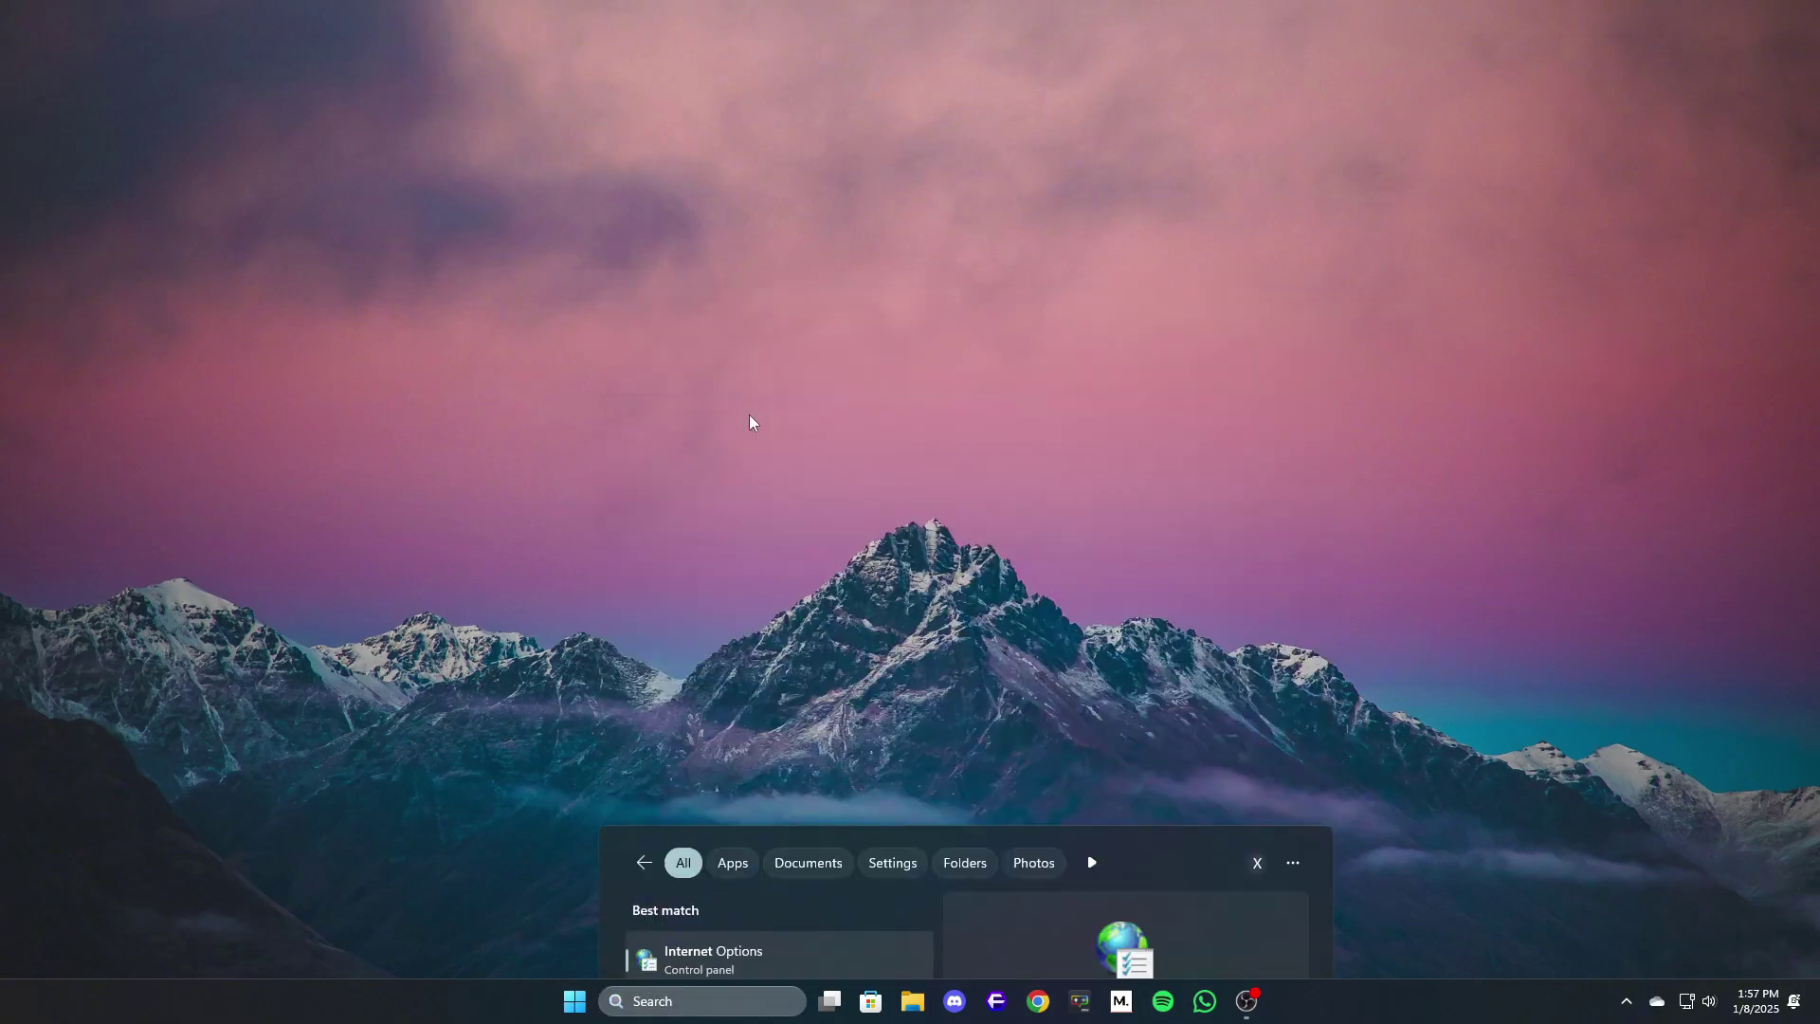
# Delete browsing history including download history, form data and passwords, then close Internet Properties.
pyautogui.click(432, 327)
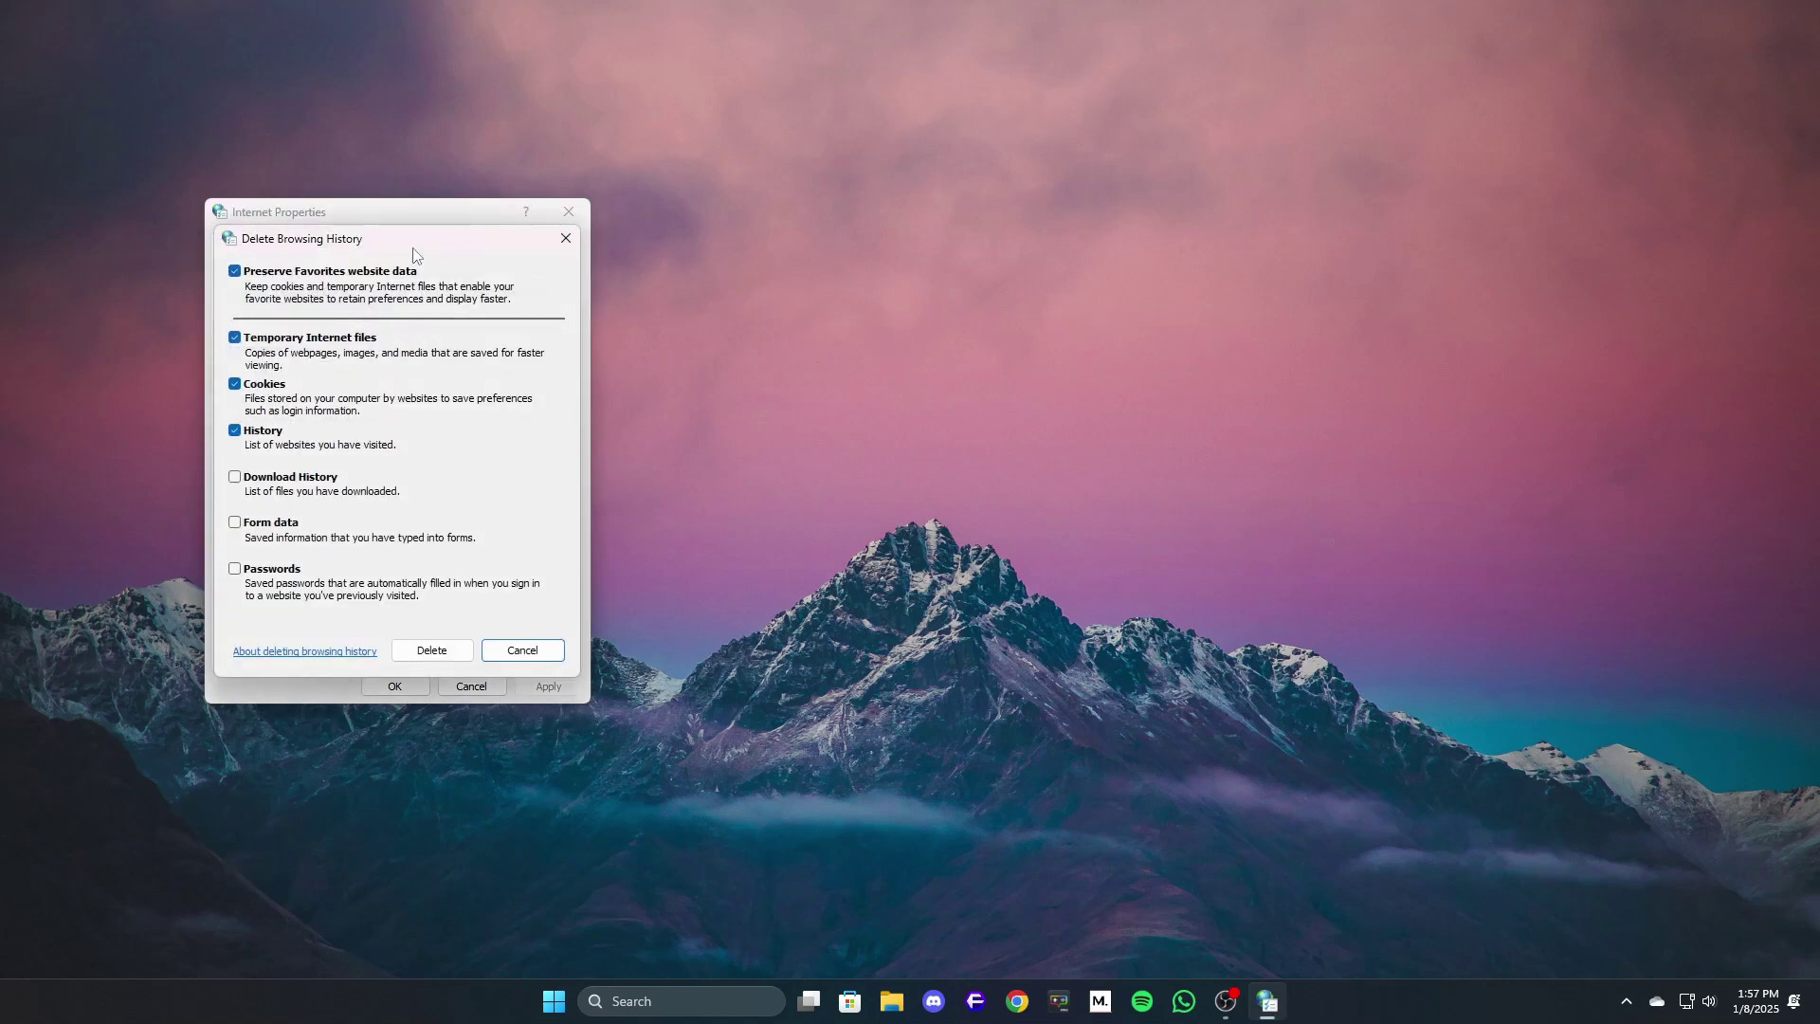
pyautogui.moveTo(418, 248); pyautogui.dragTo(1019, 249)
pyautogui.click(864, 487)
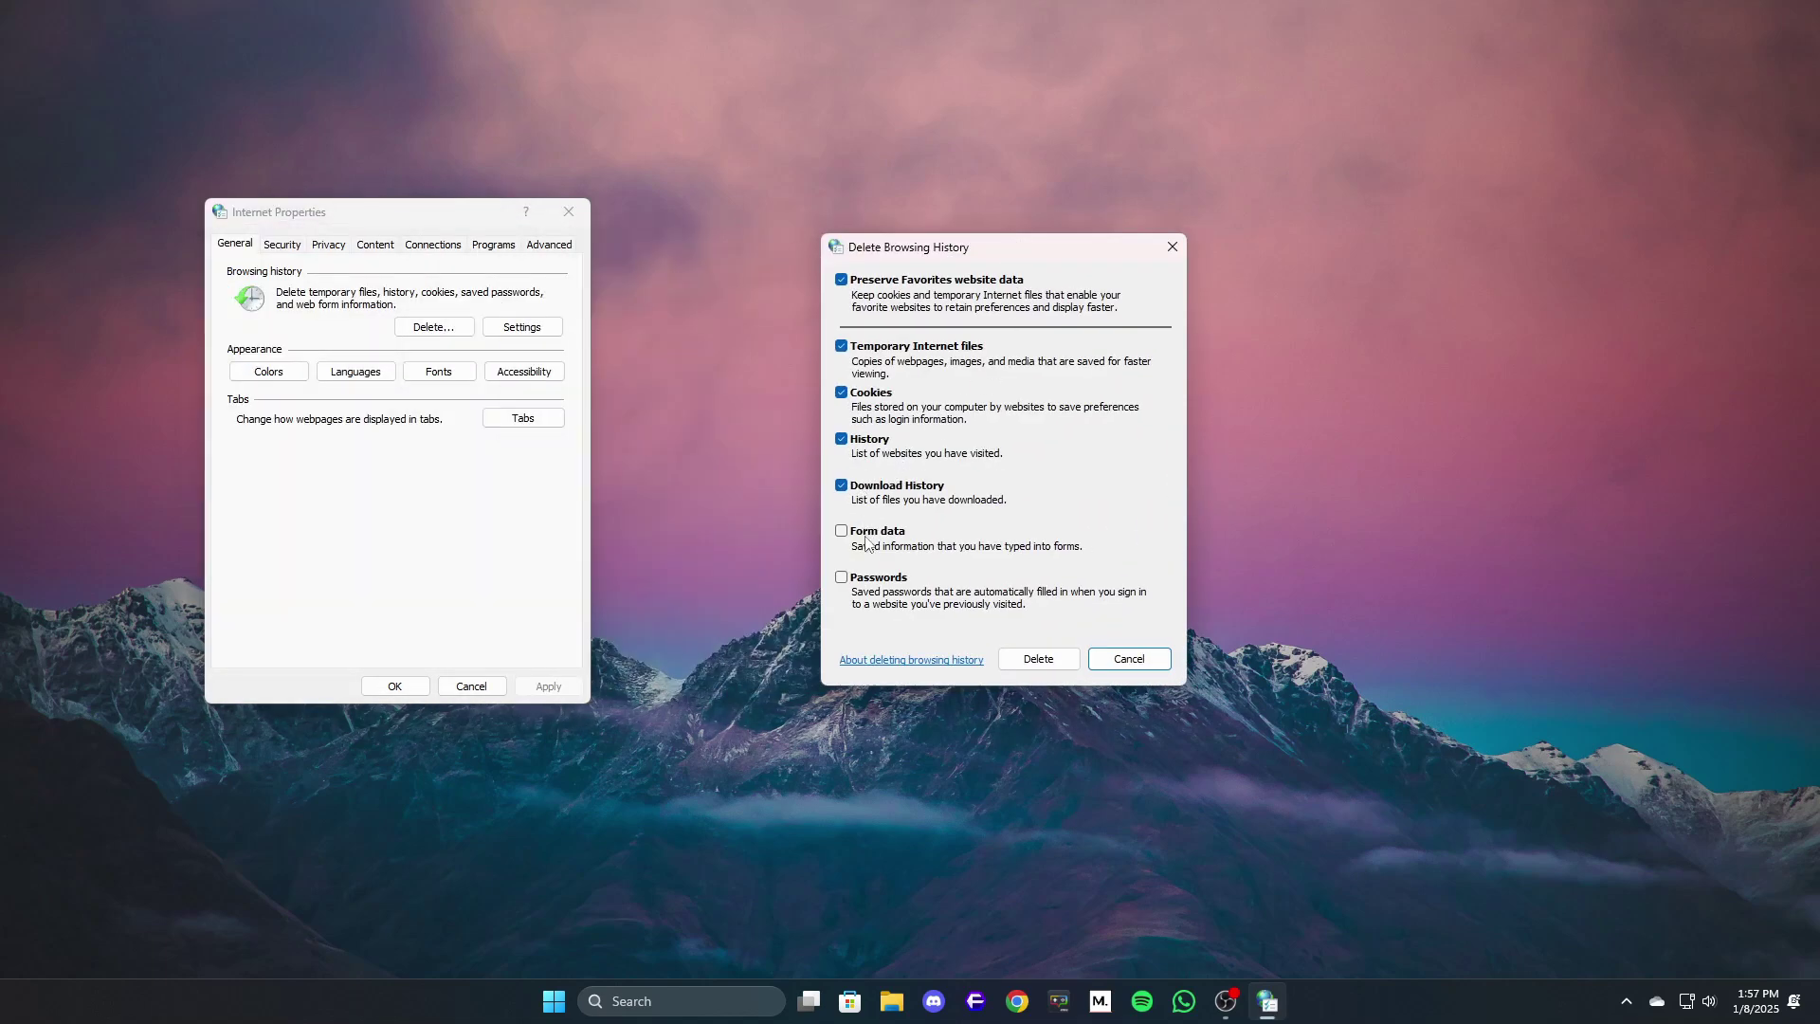
pyautogui.click(867, 531)
pyautogui.click(867, 579)
pyautogui.click(1038, 659)
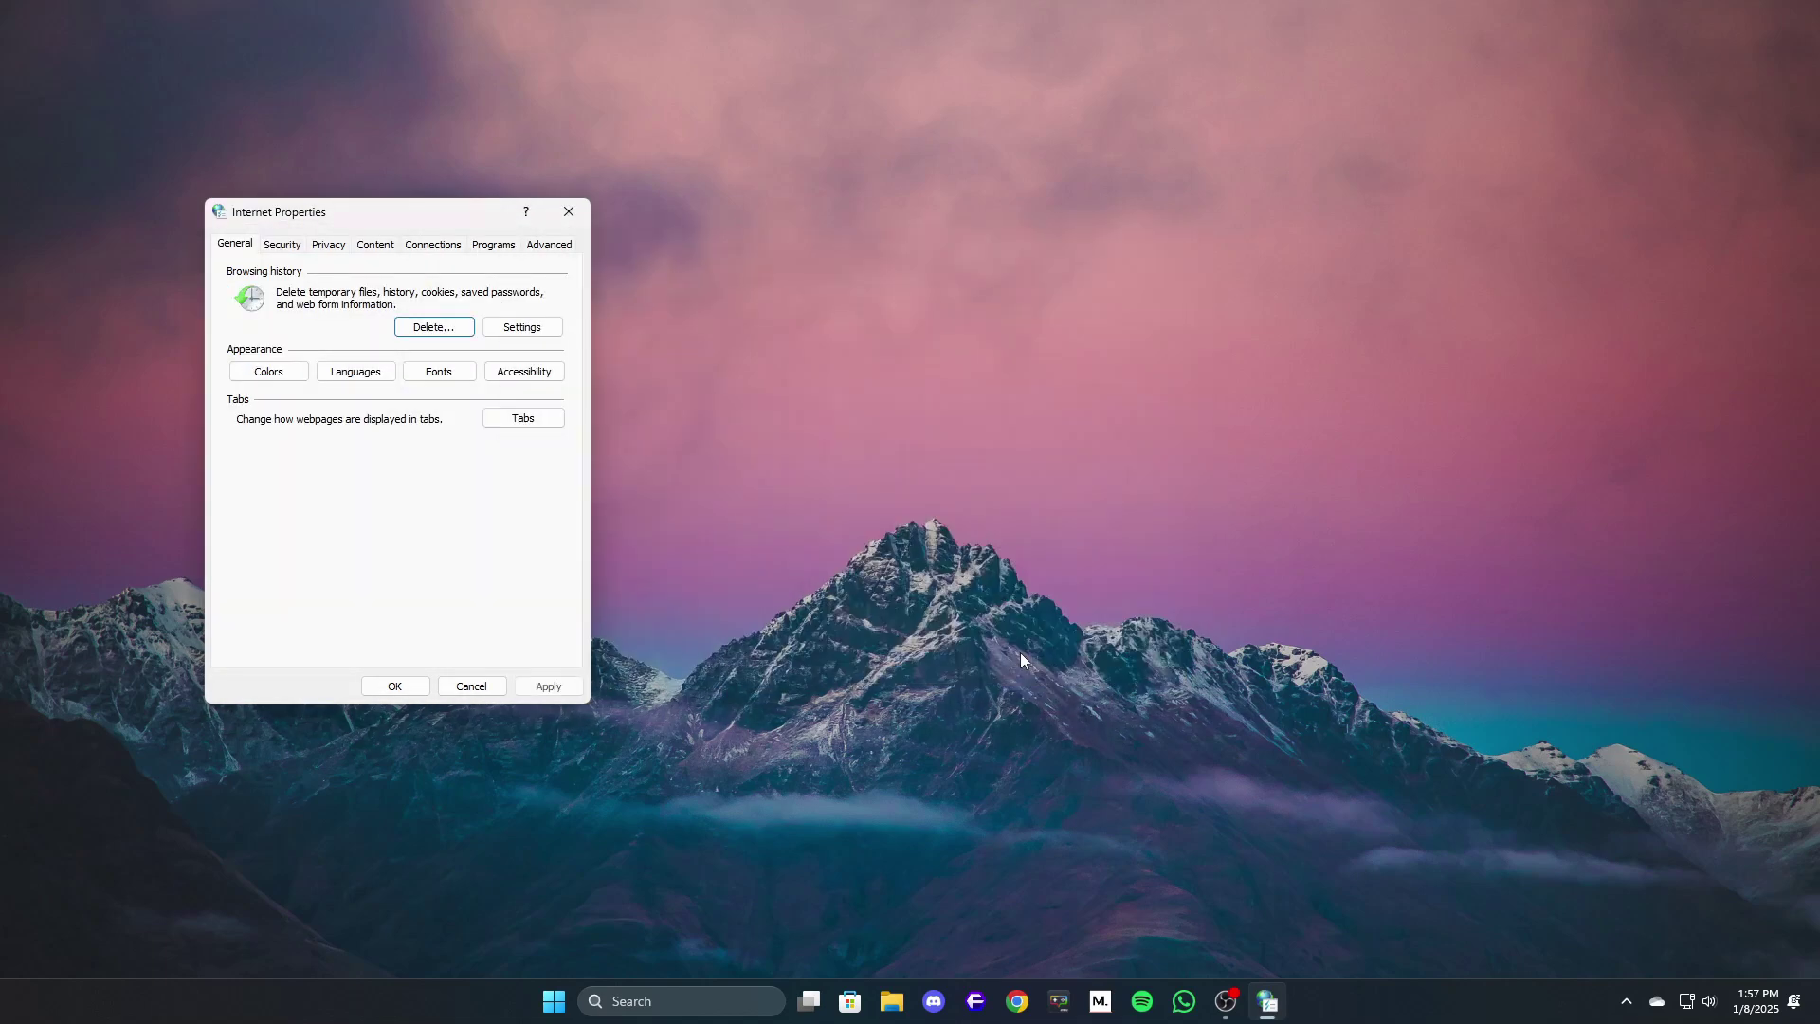
pyautogui.click(407, 688)
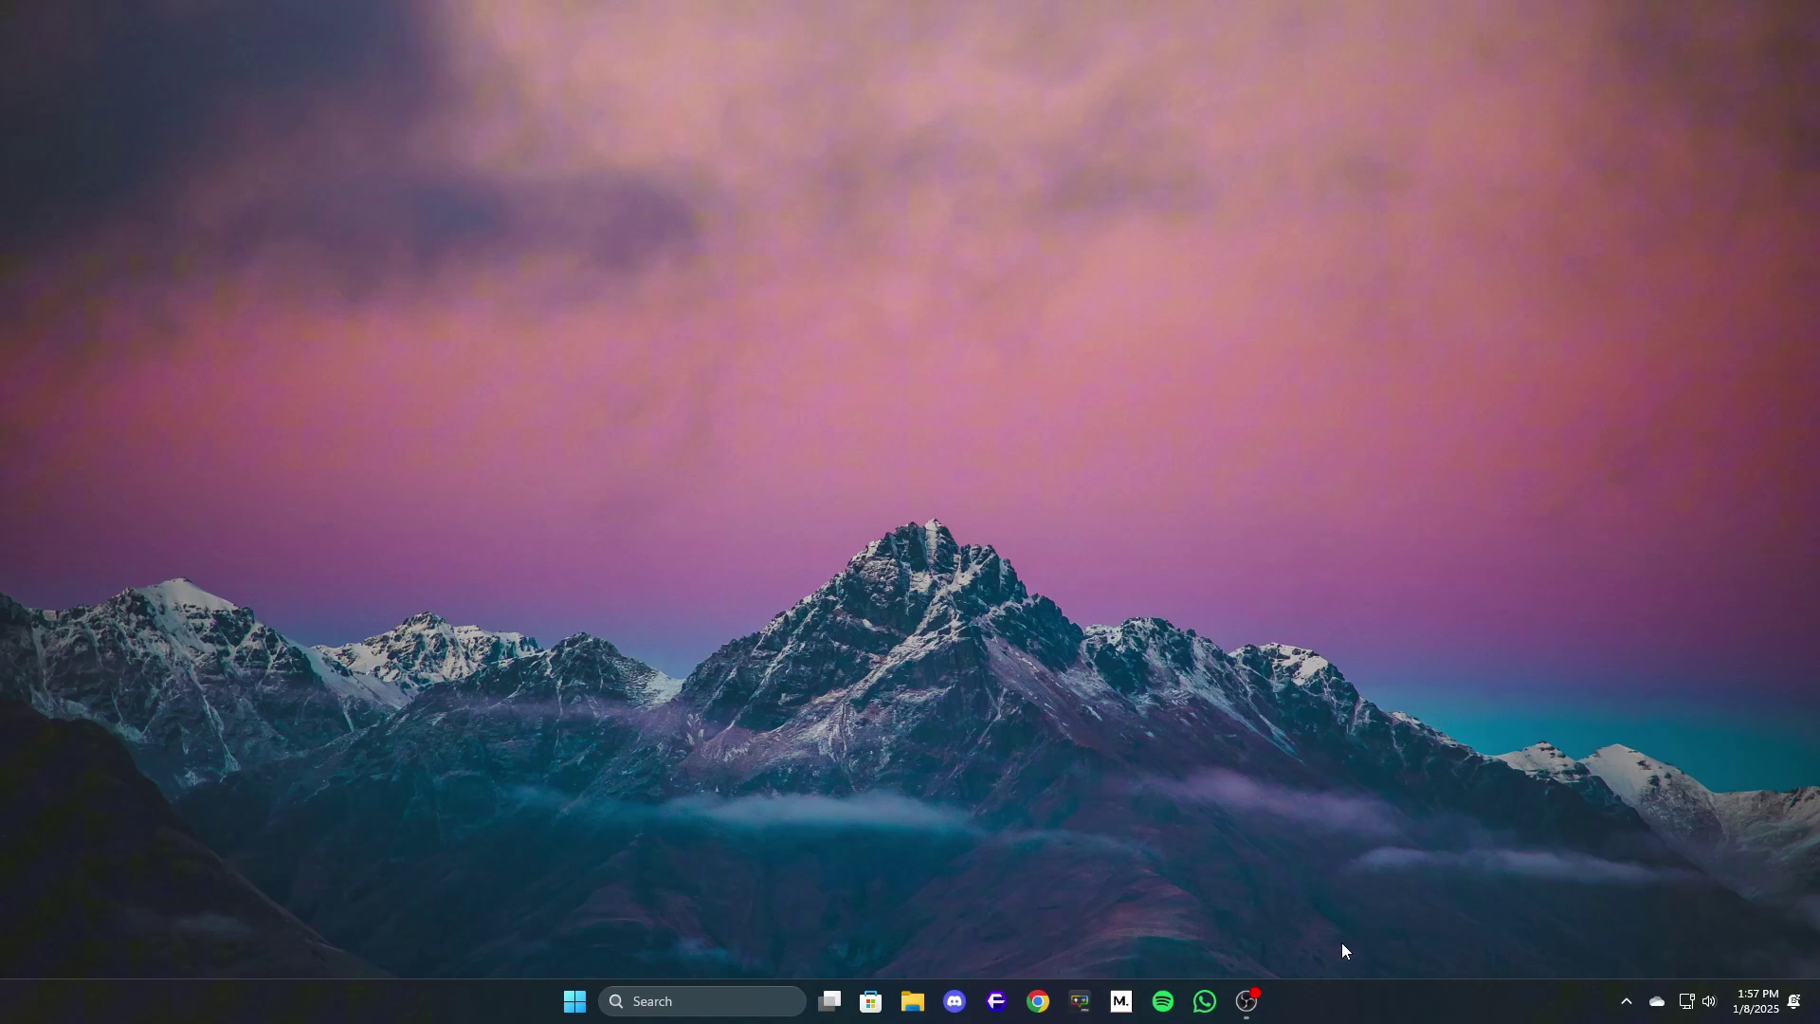
# In Task Manager, sort processes by name, bring up OBS Studio's actions, then close Task Manager.
pyautogui.rightClick(1441, 1001)
pyautogui.click(1452, 926)
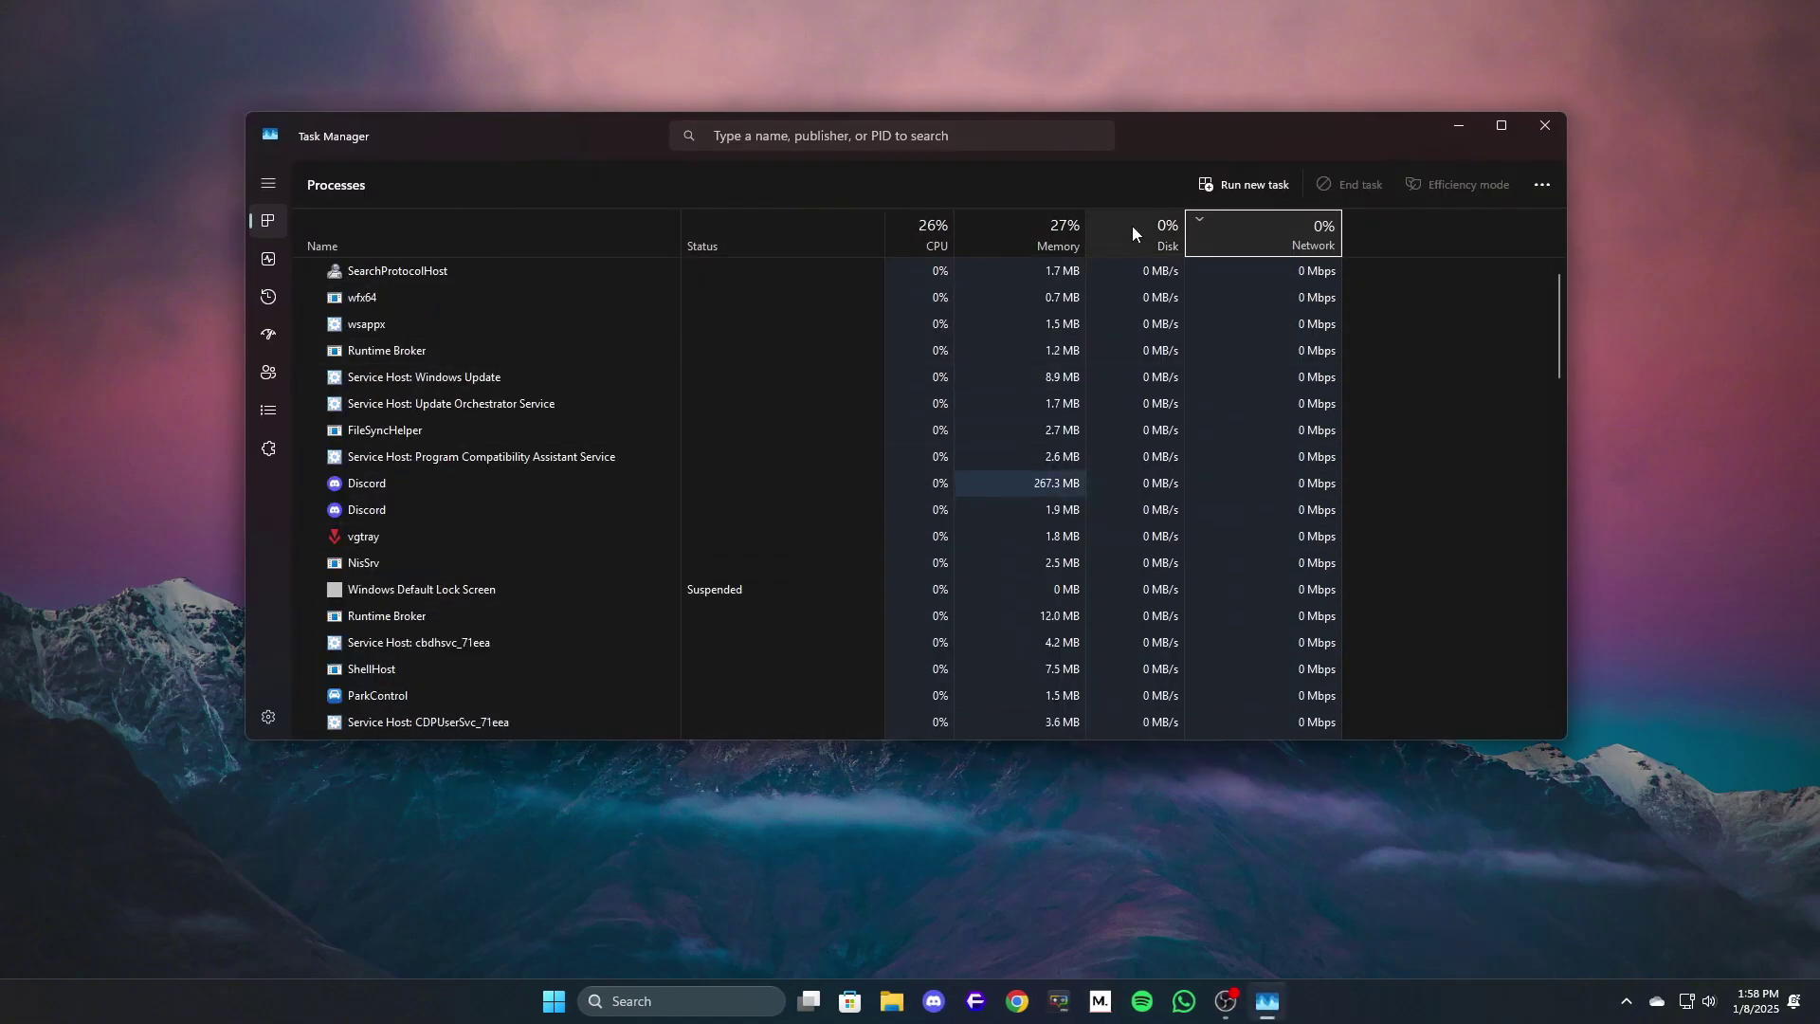
pyautogui.click(561, 237)
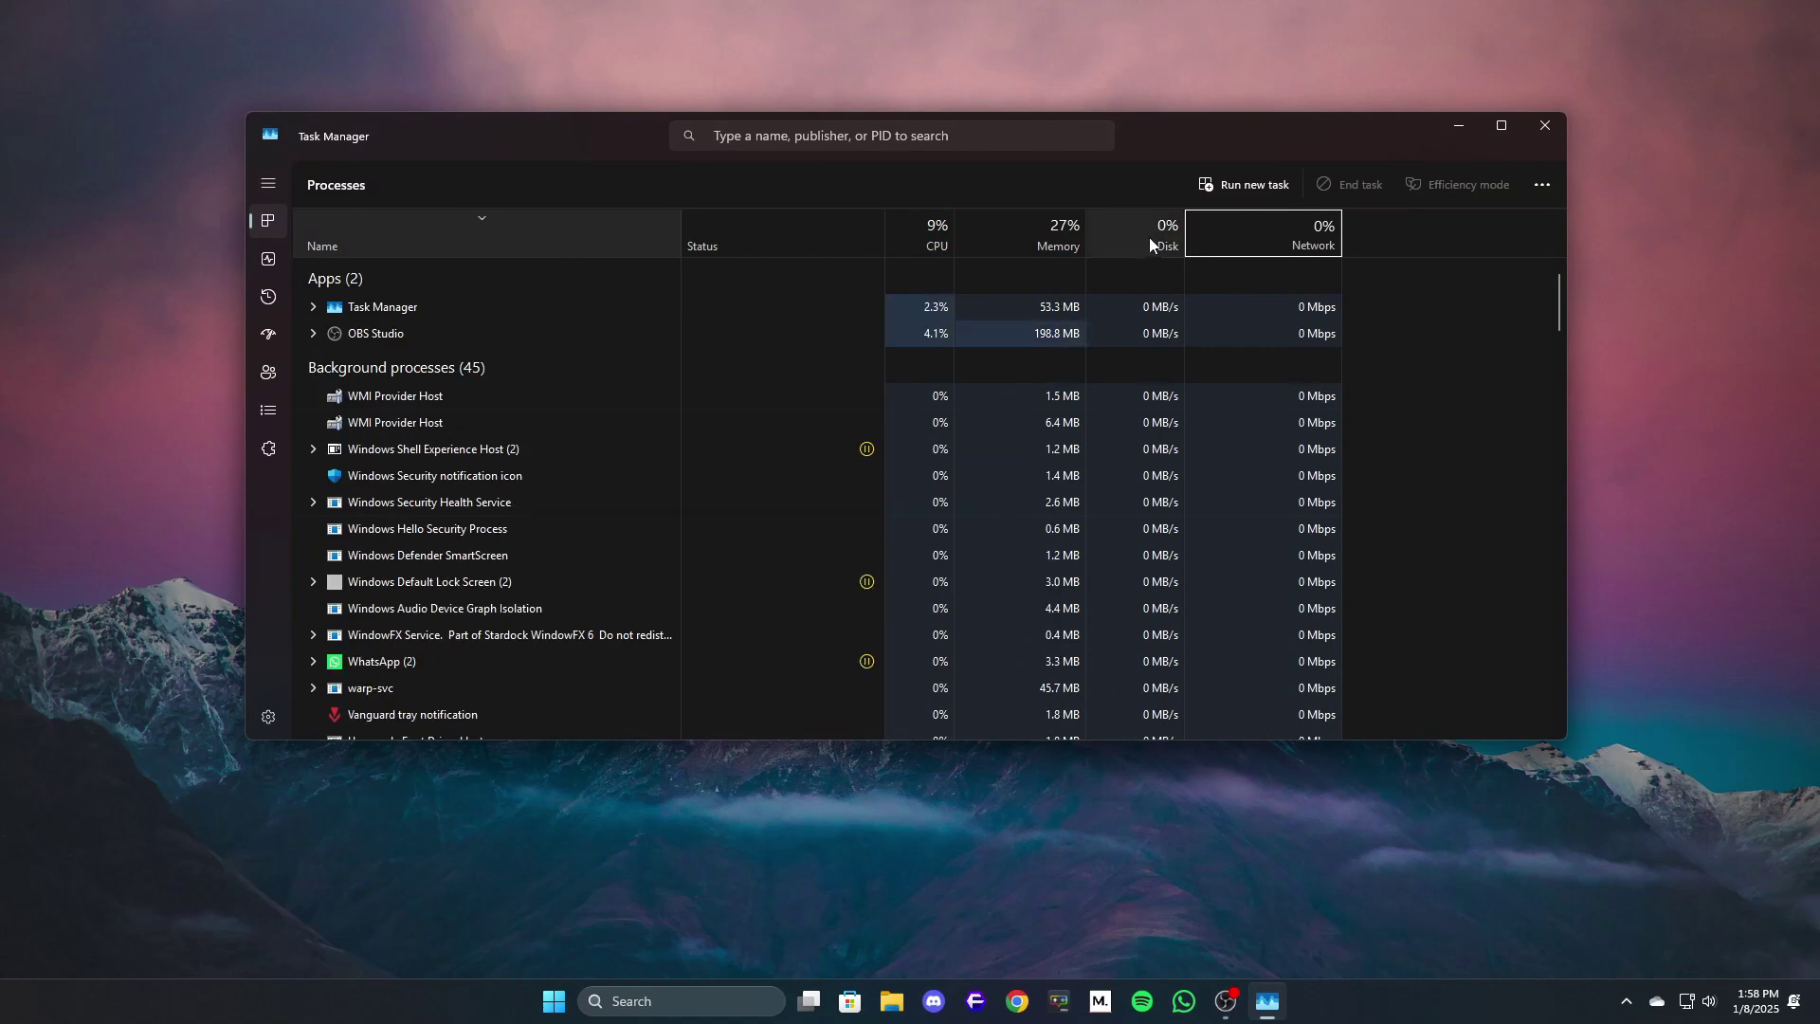
pyautogui.rightClick(378, 339)
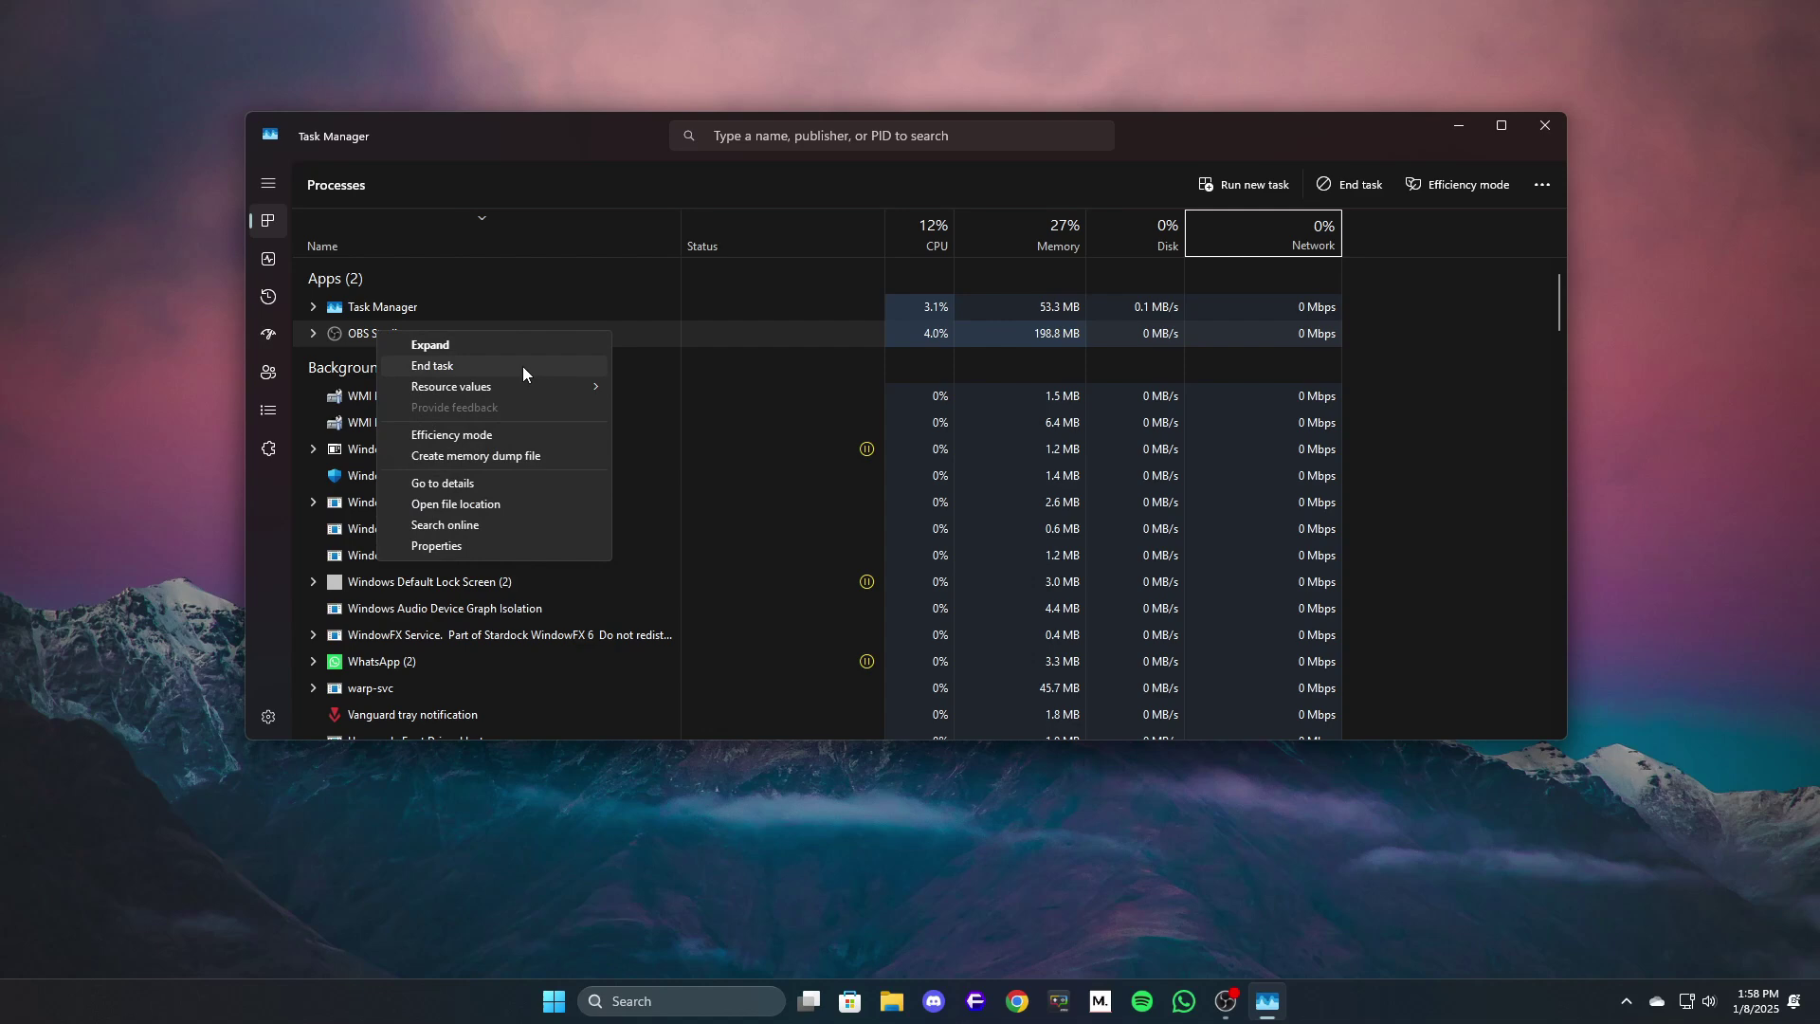
pyautogui.click(1539, 132)
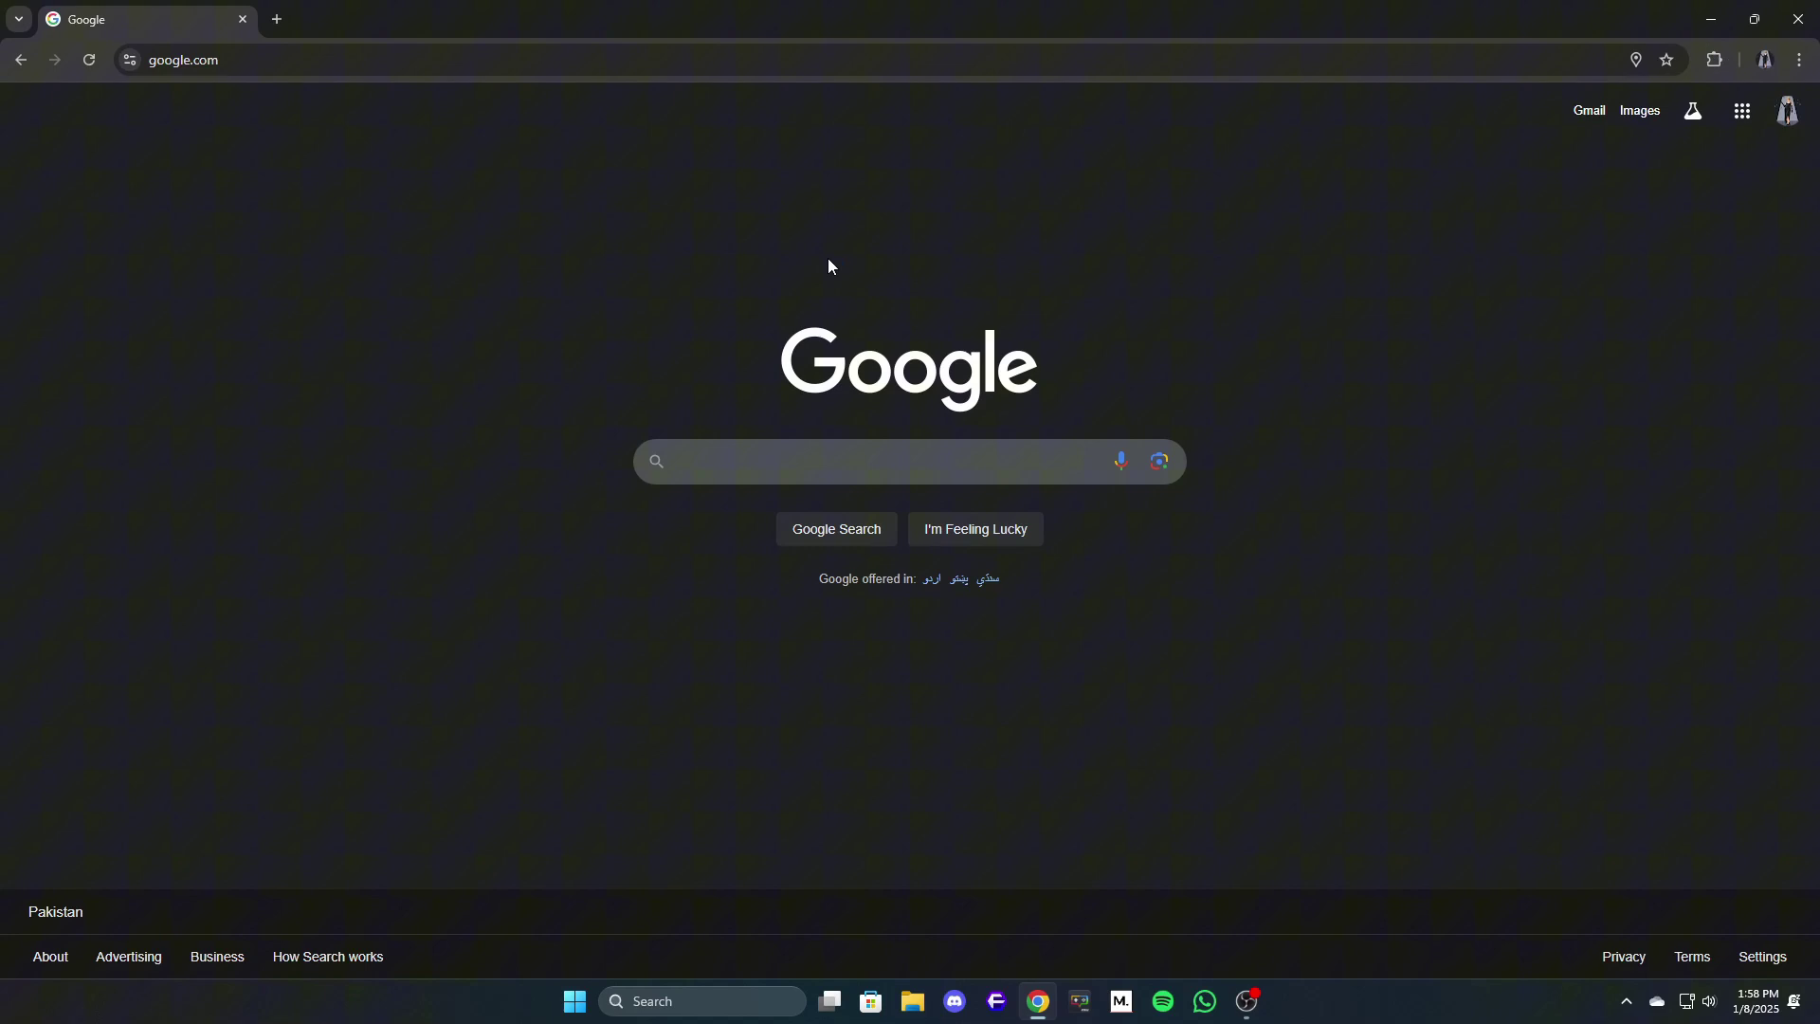
# Open and close Chrome's ⋮ menu several times, leaving Chrome closed.
pyautogui.click(1800, 61)
pyautogui.click(1800, 61)
pyautogui.click(1800, 62)
pyautogui.click(1800, 62)
pyautogui.click(1800, 61)
pyautogui.click(1800, 62)
pyautogui.click(1799, 62)
pyautogui.click(1800, 63)
pyautogui.click(1800, 63)
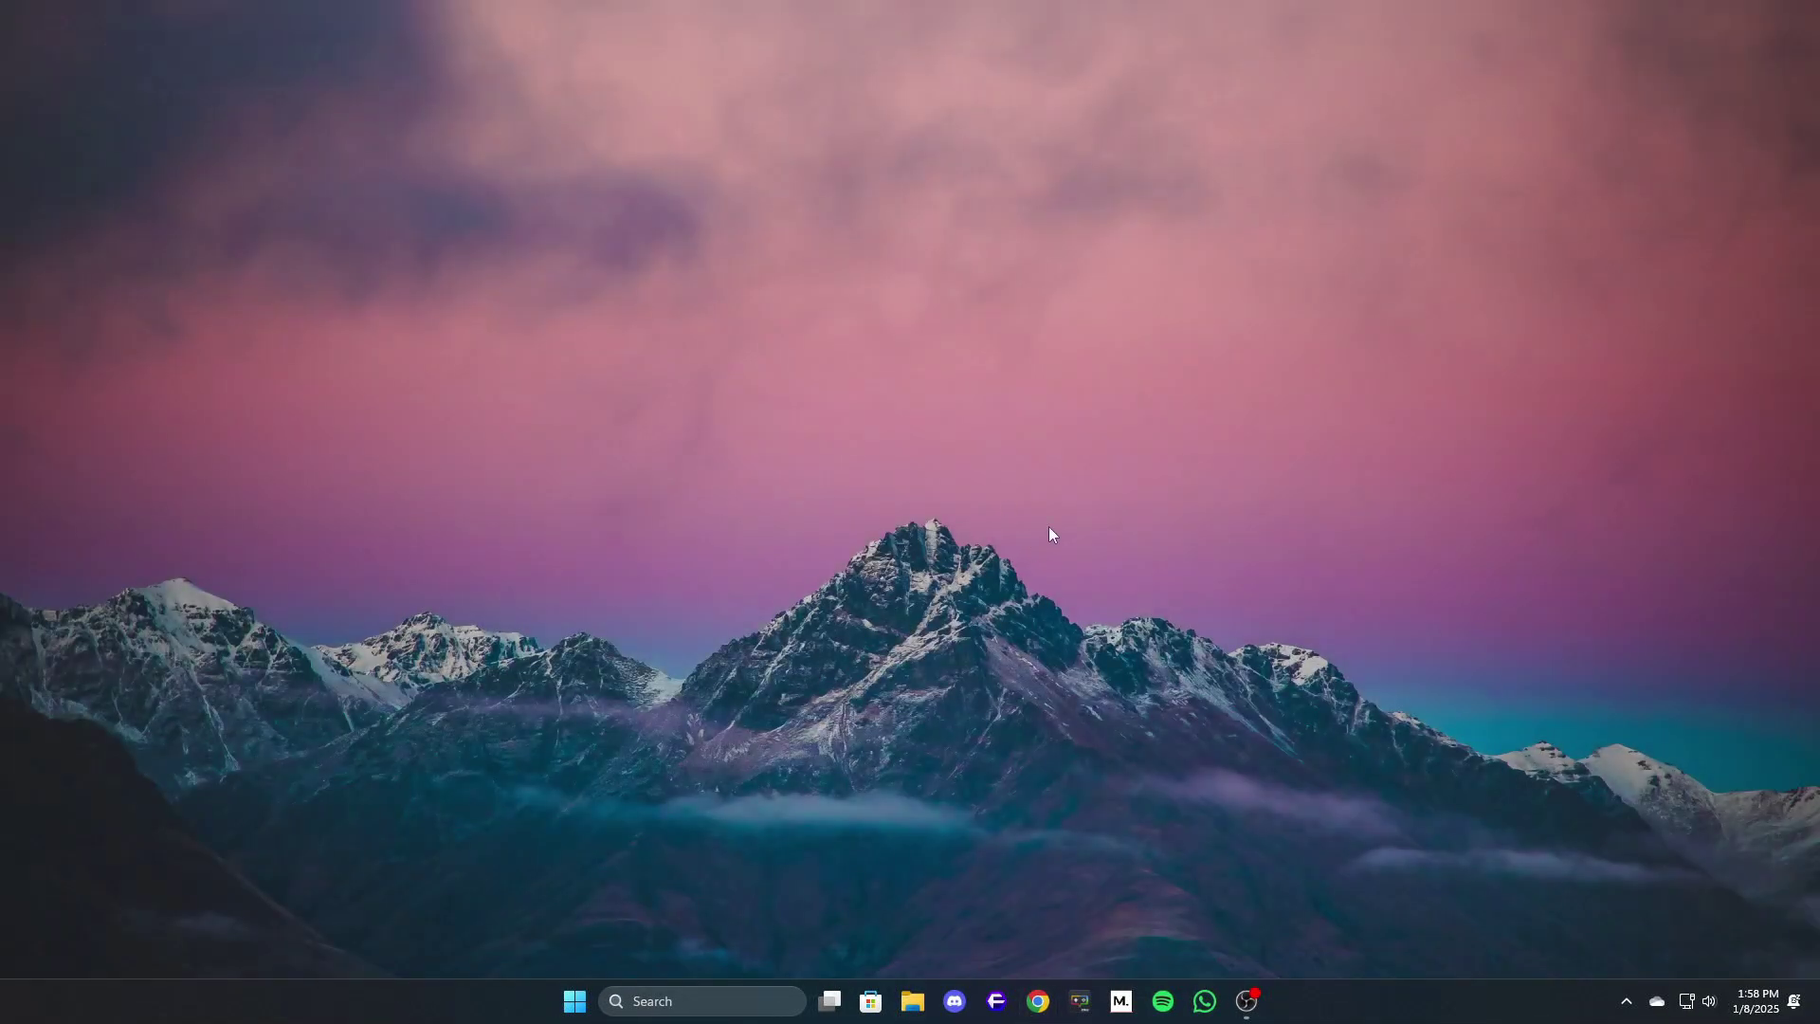
# Bring up Google Chrome's Uninstall option in Control Panel's Programs and Features, then close the window.
pyautogui.press('super')
pyautogui.write('control panel')
pyautogui.press('Escape')
pyautogui.click(325, 664)
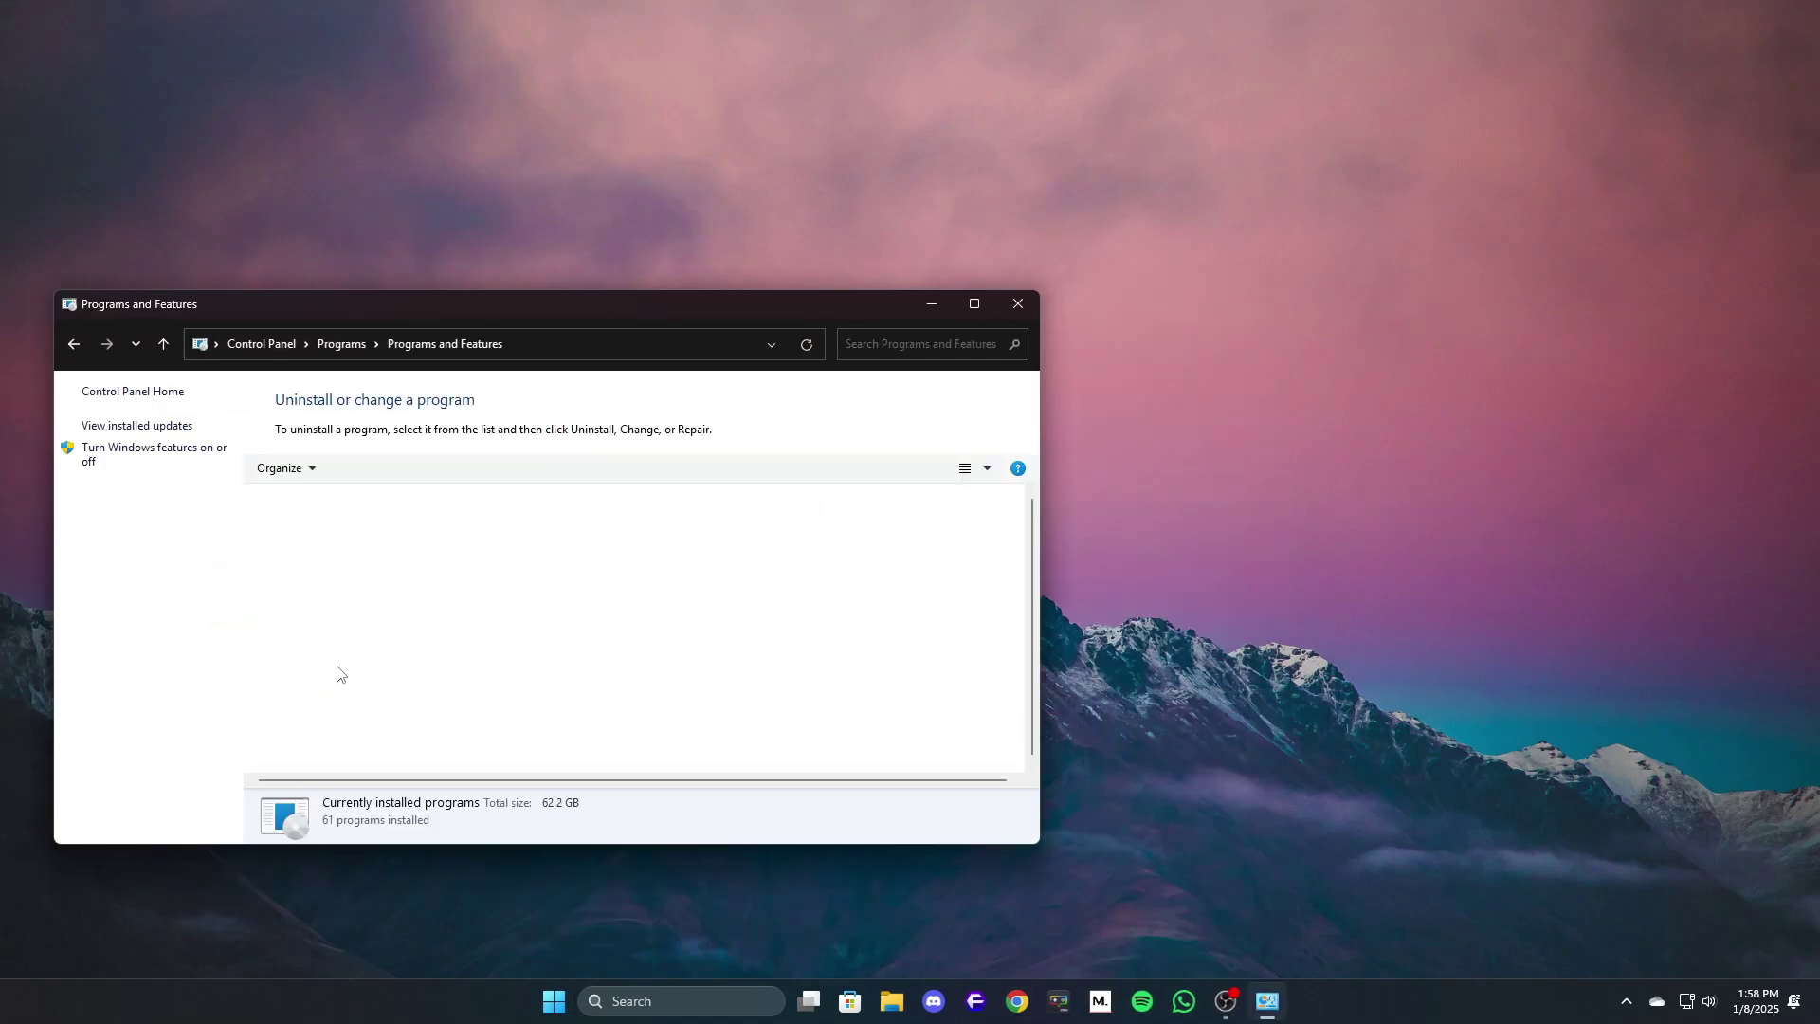
pyautogui.click(341, 604)
pyautogui.rightClick(363, 679)
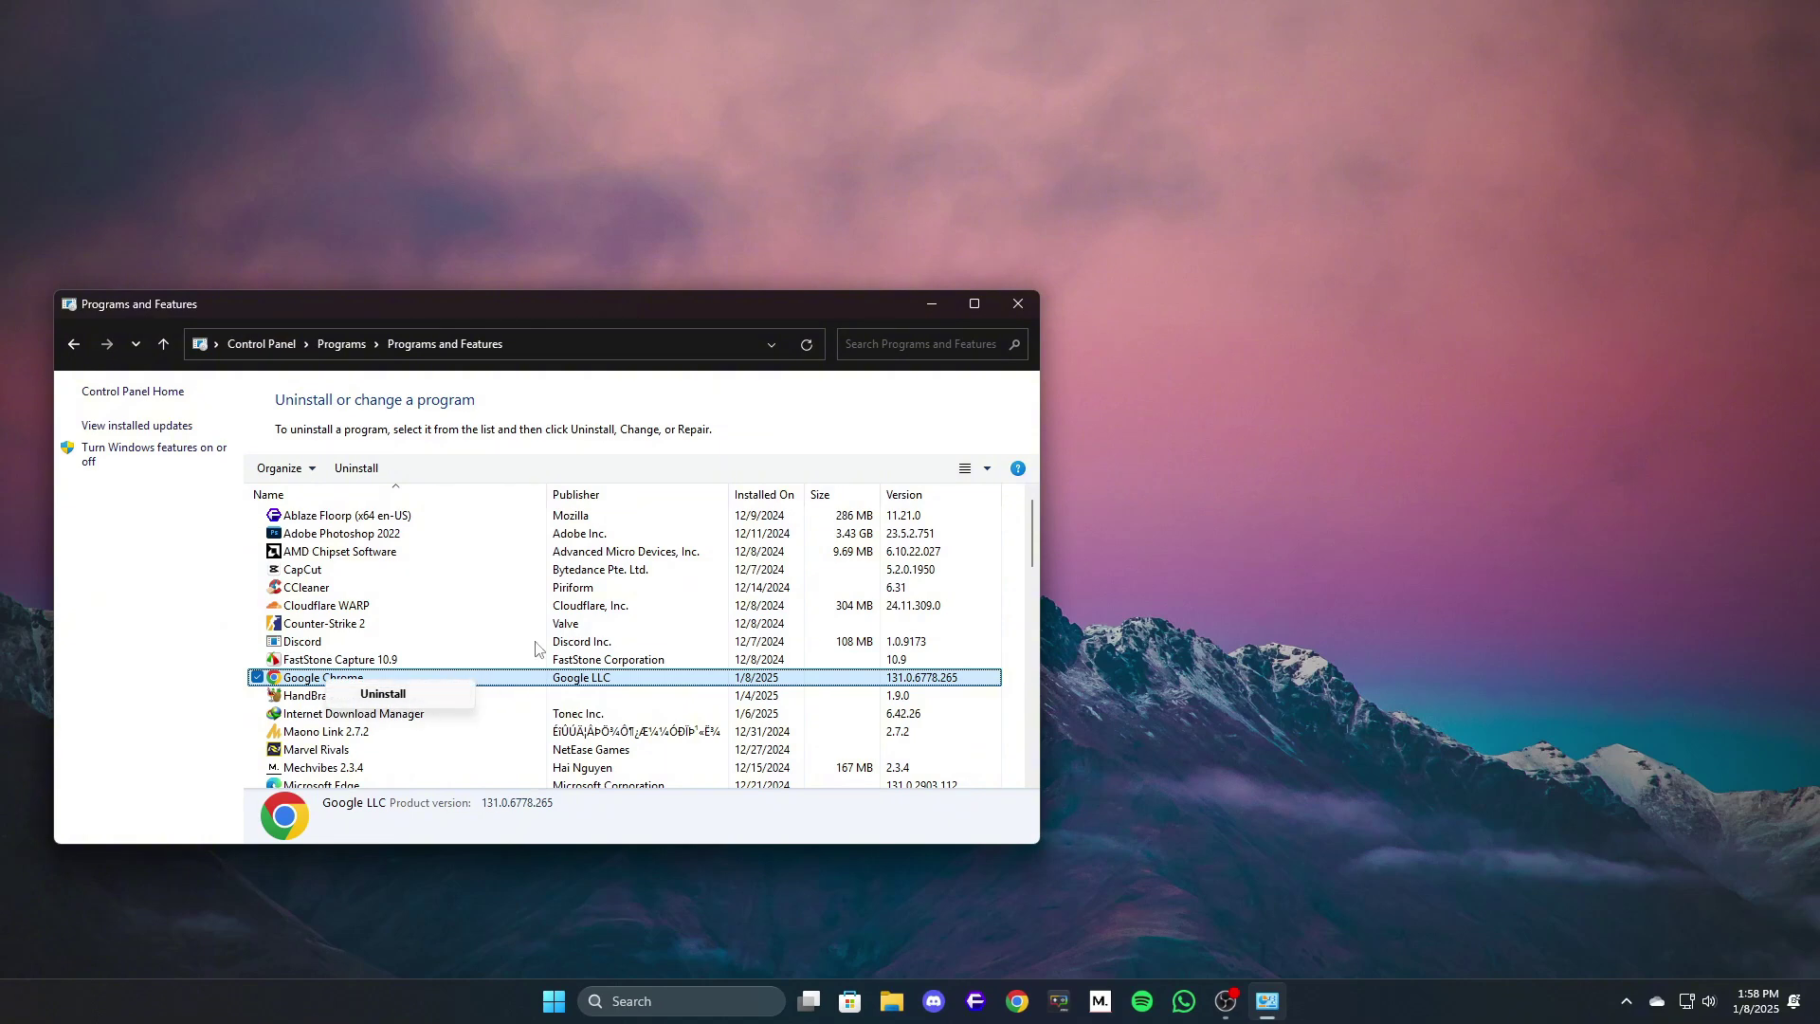
pyautogui.click(1029, 306)
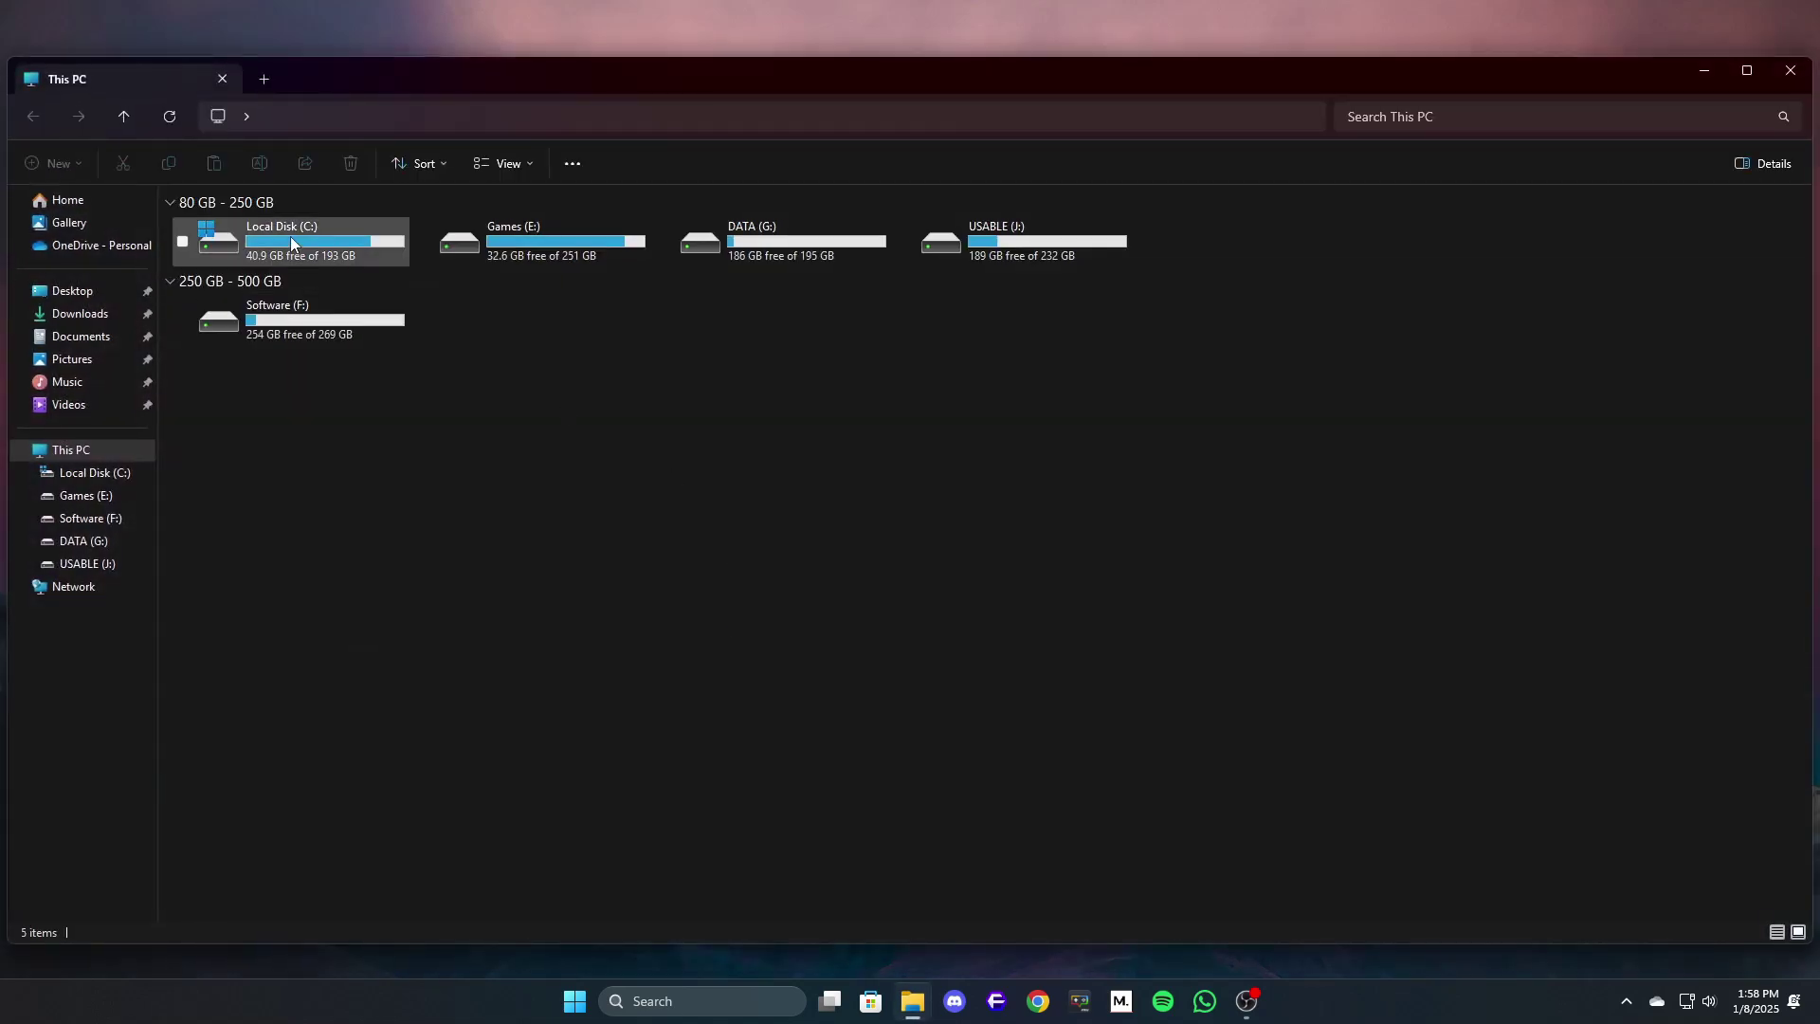
# Browse File Explorer to AppData\Local, bring up the Google folder's actions, then close Explorer.
pyautogui.doubleClick(290, 236)
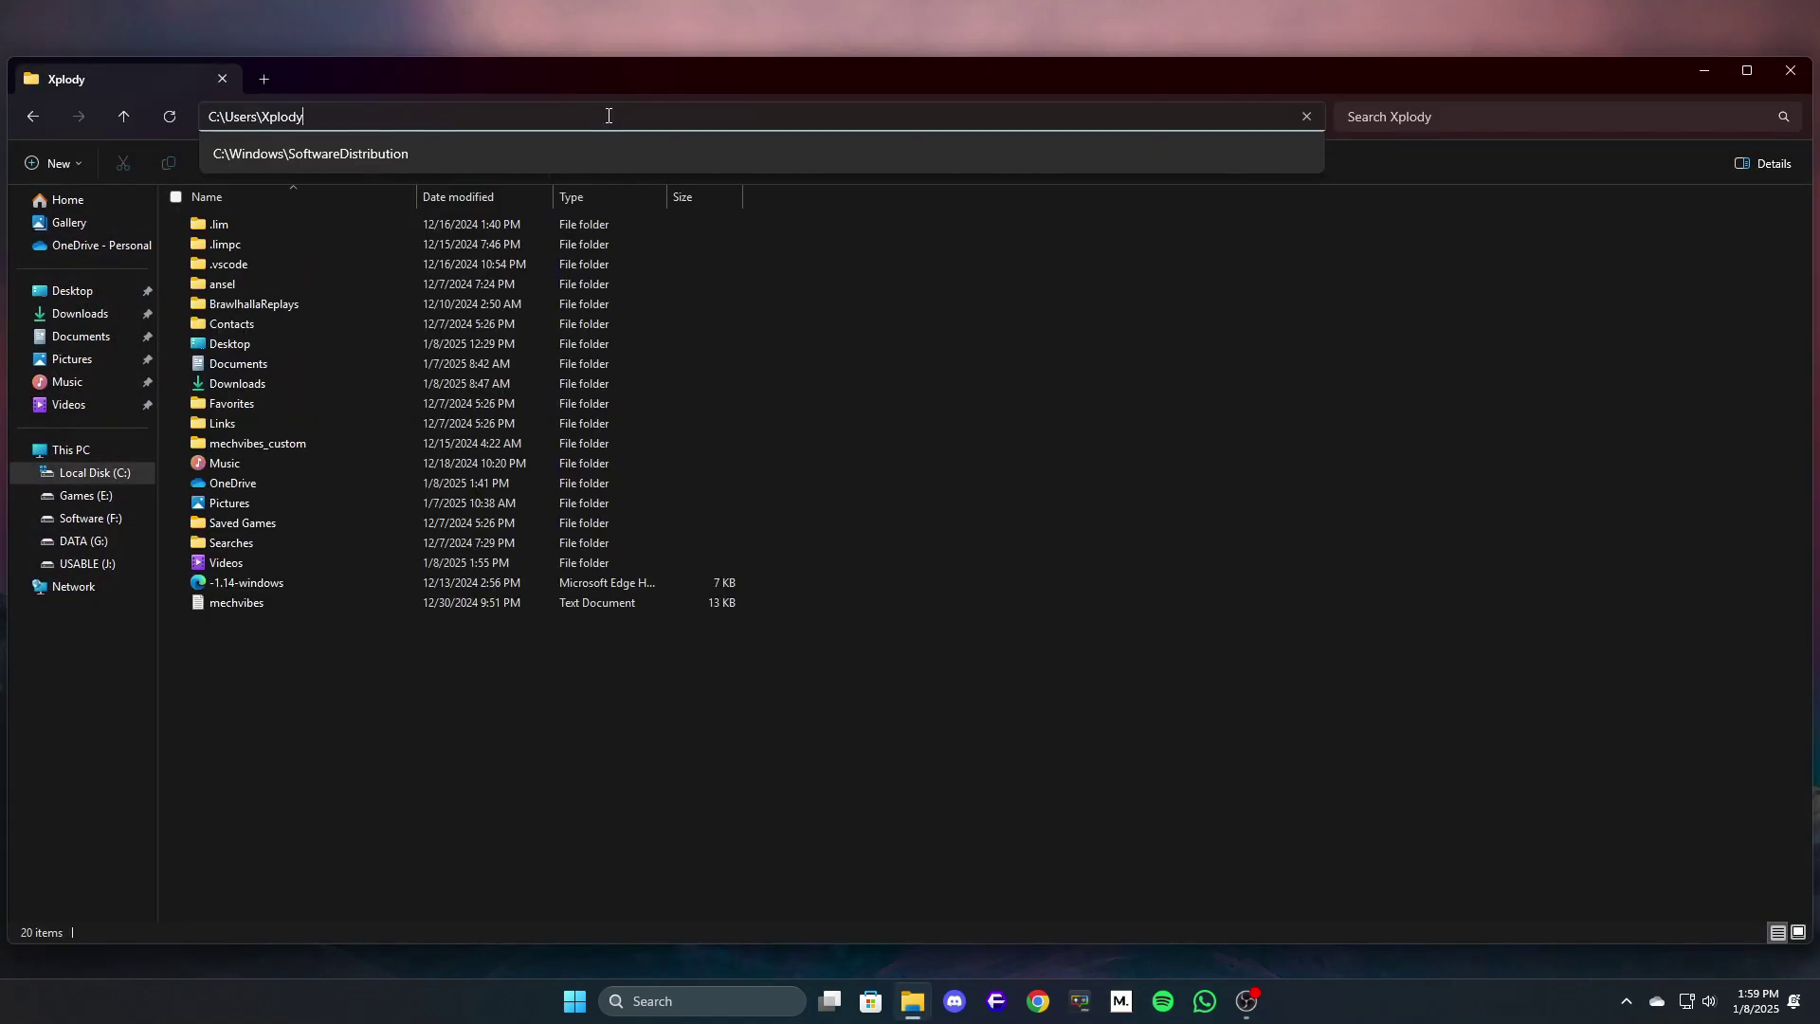
pyautogui.write('appdata')
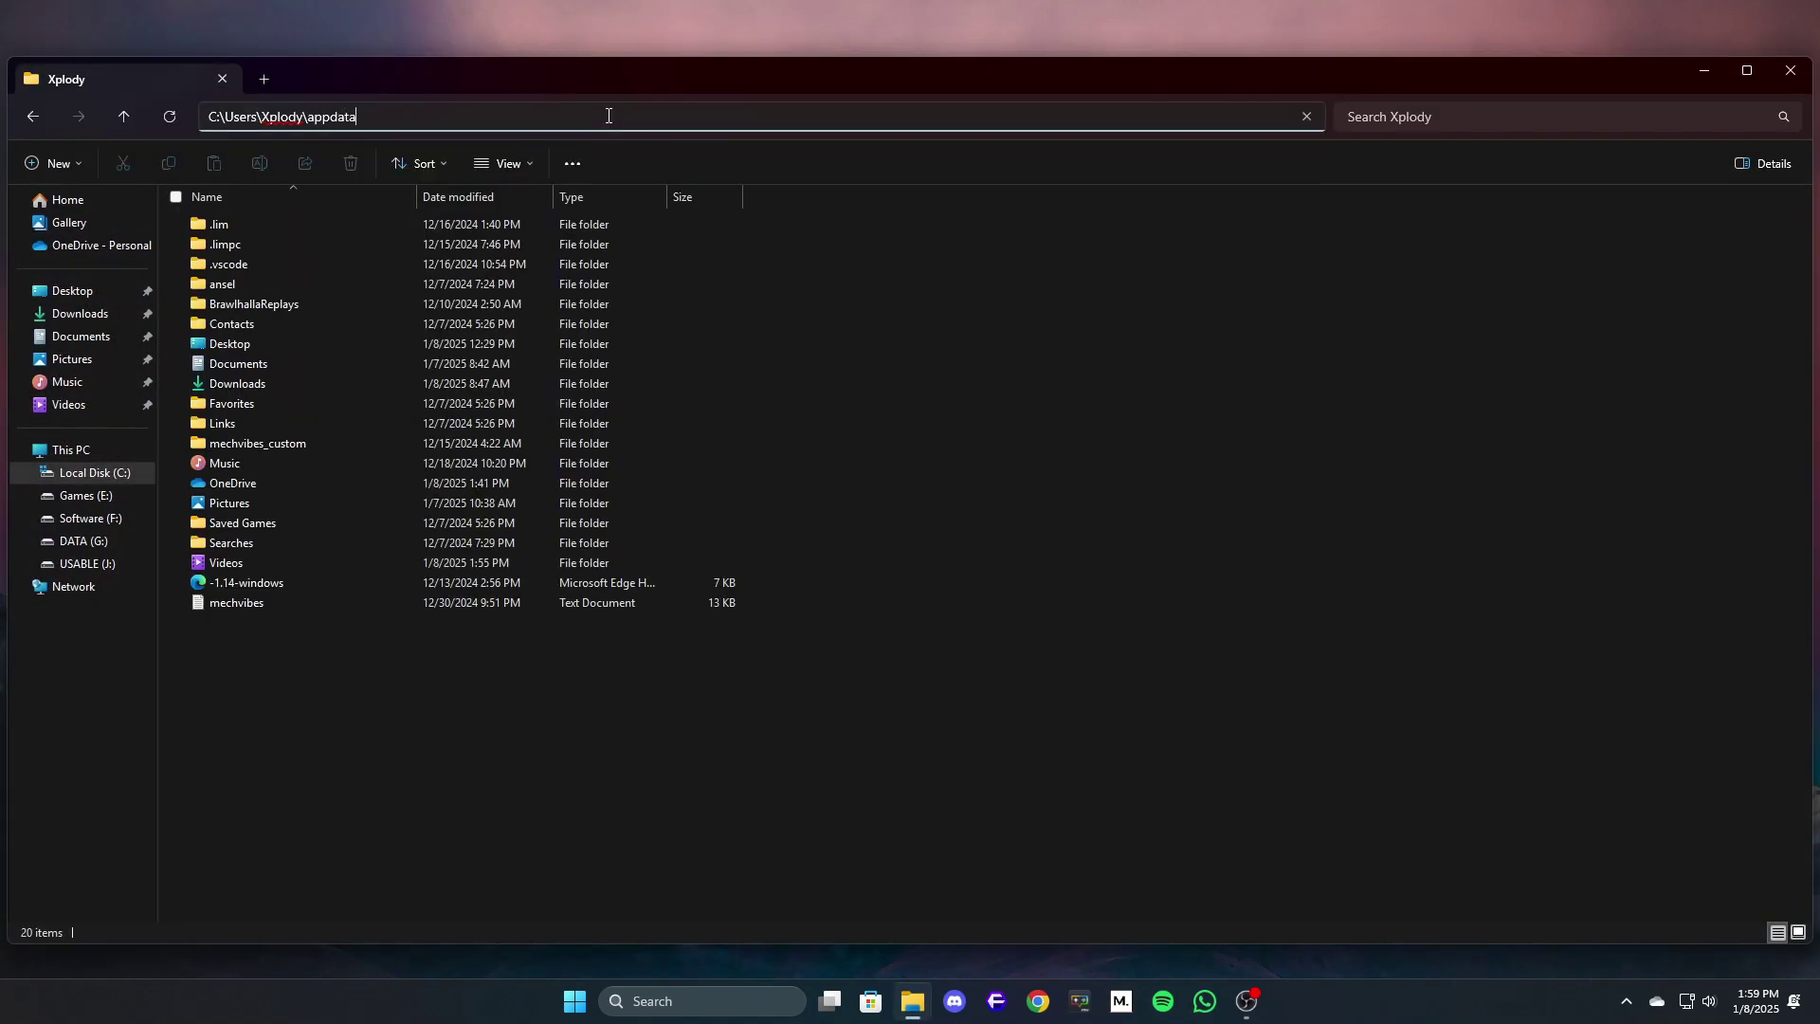
pyautogui.press('Return')
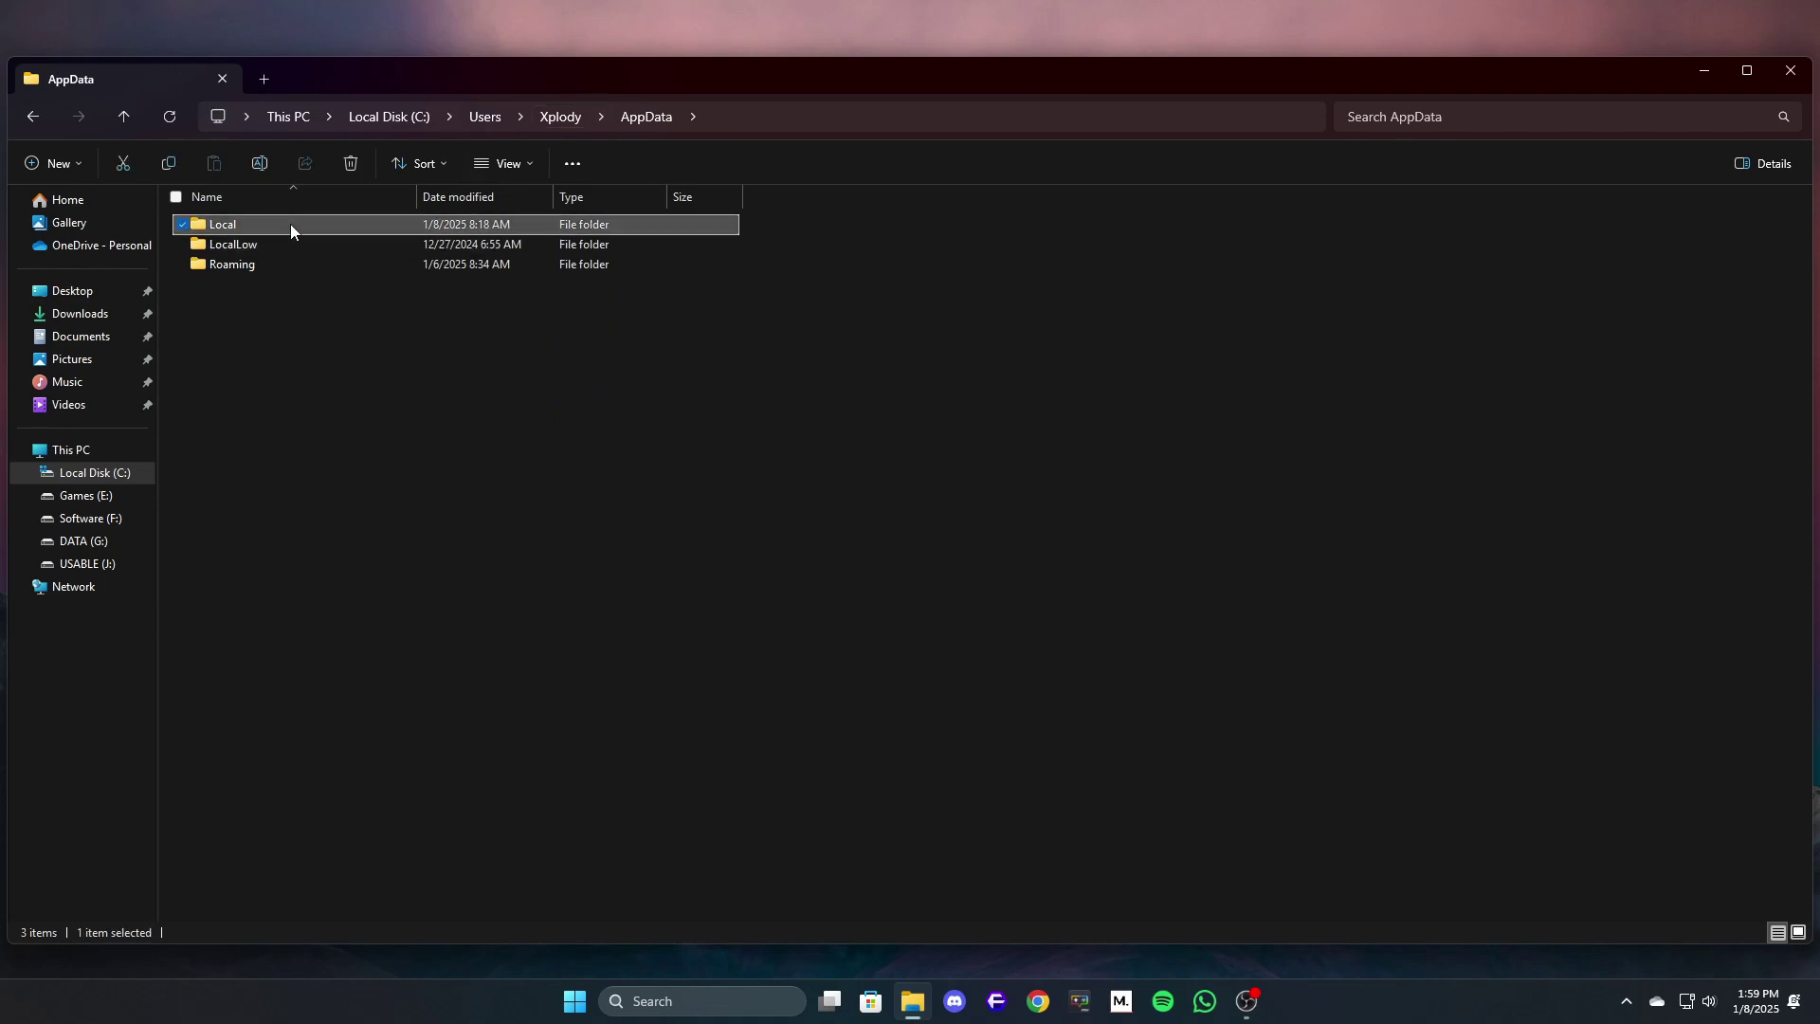
pyautogui.doubleClick(290, 225)
pyautogui.press('g')
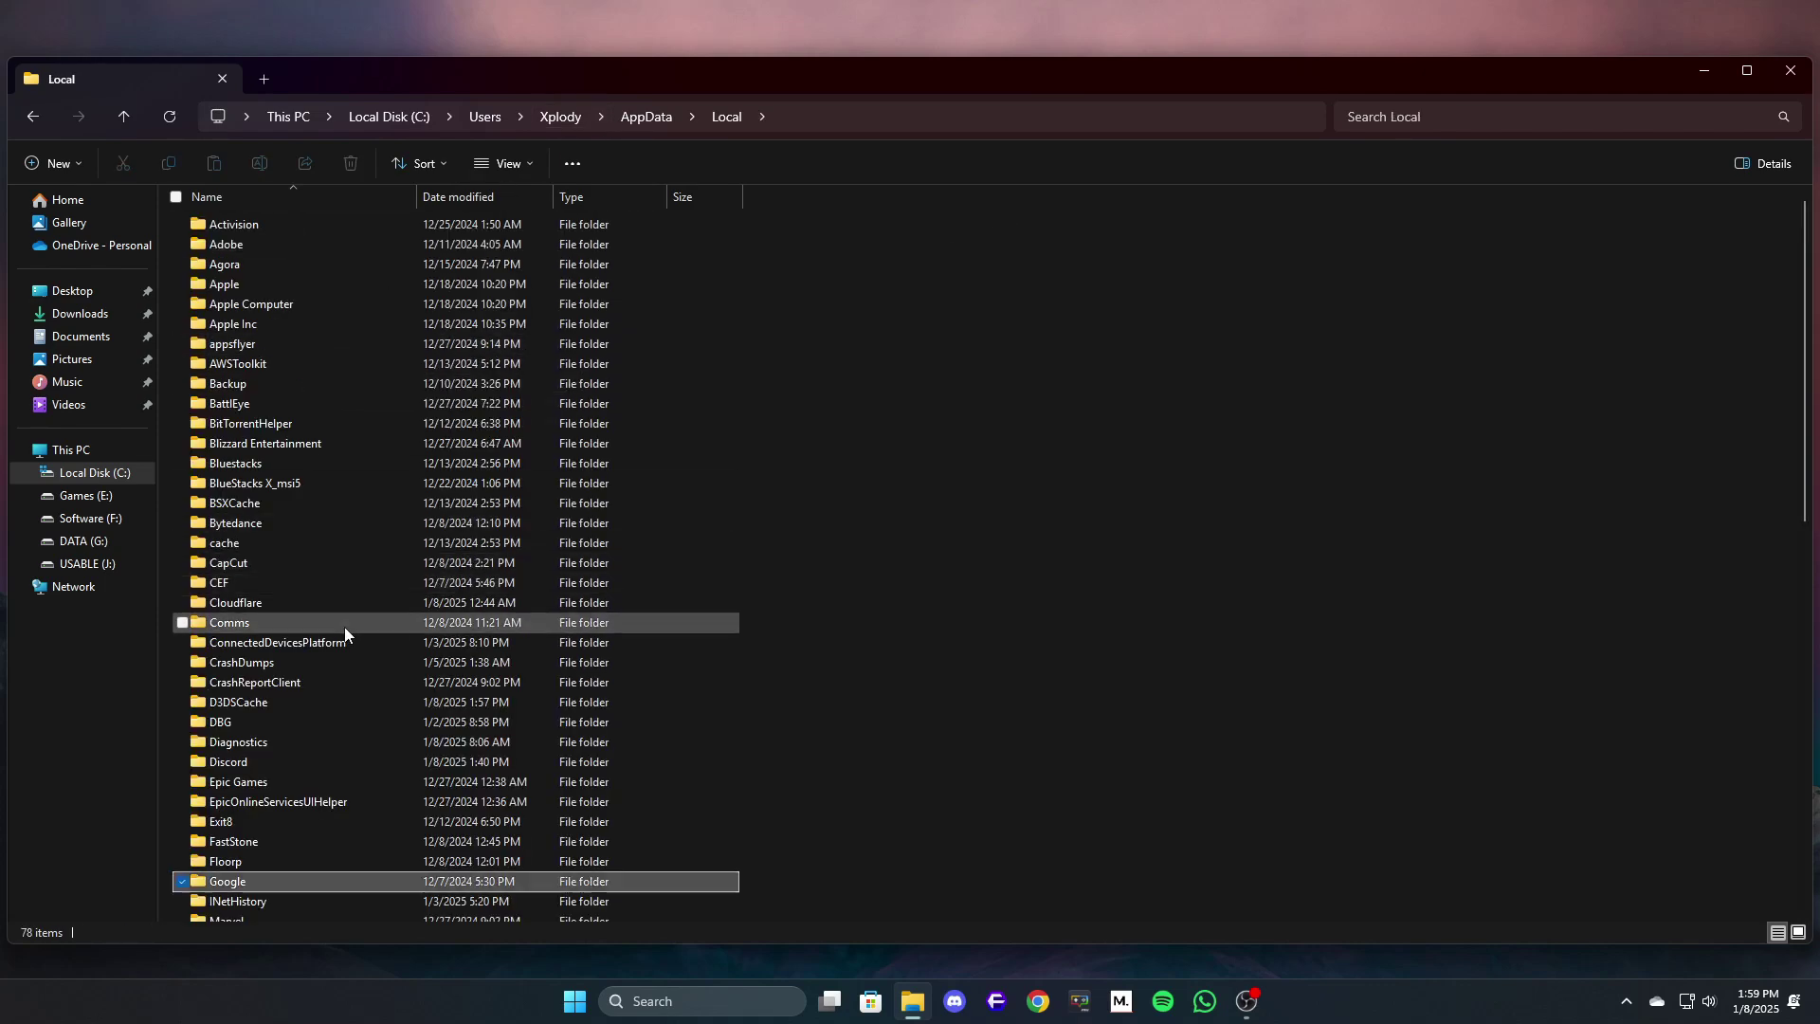
pyautogui.rightClick(277, 879)
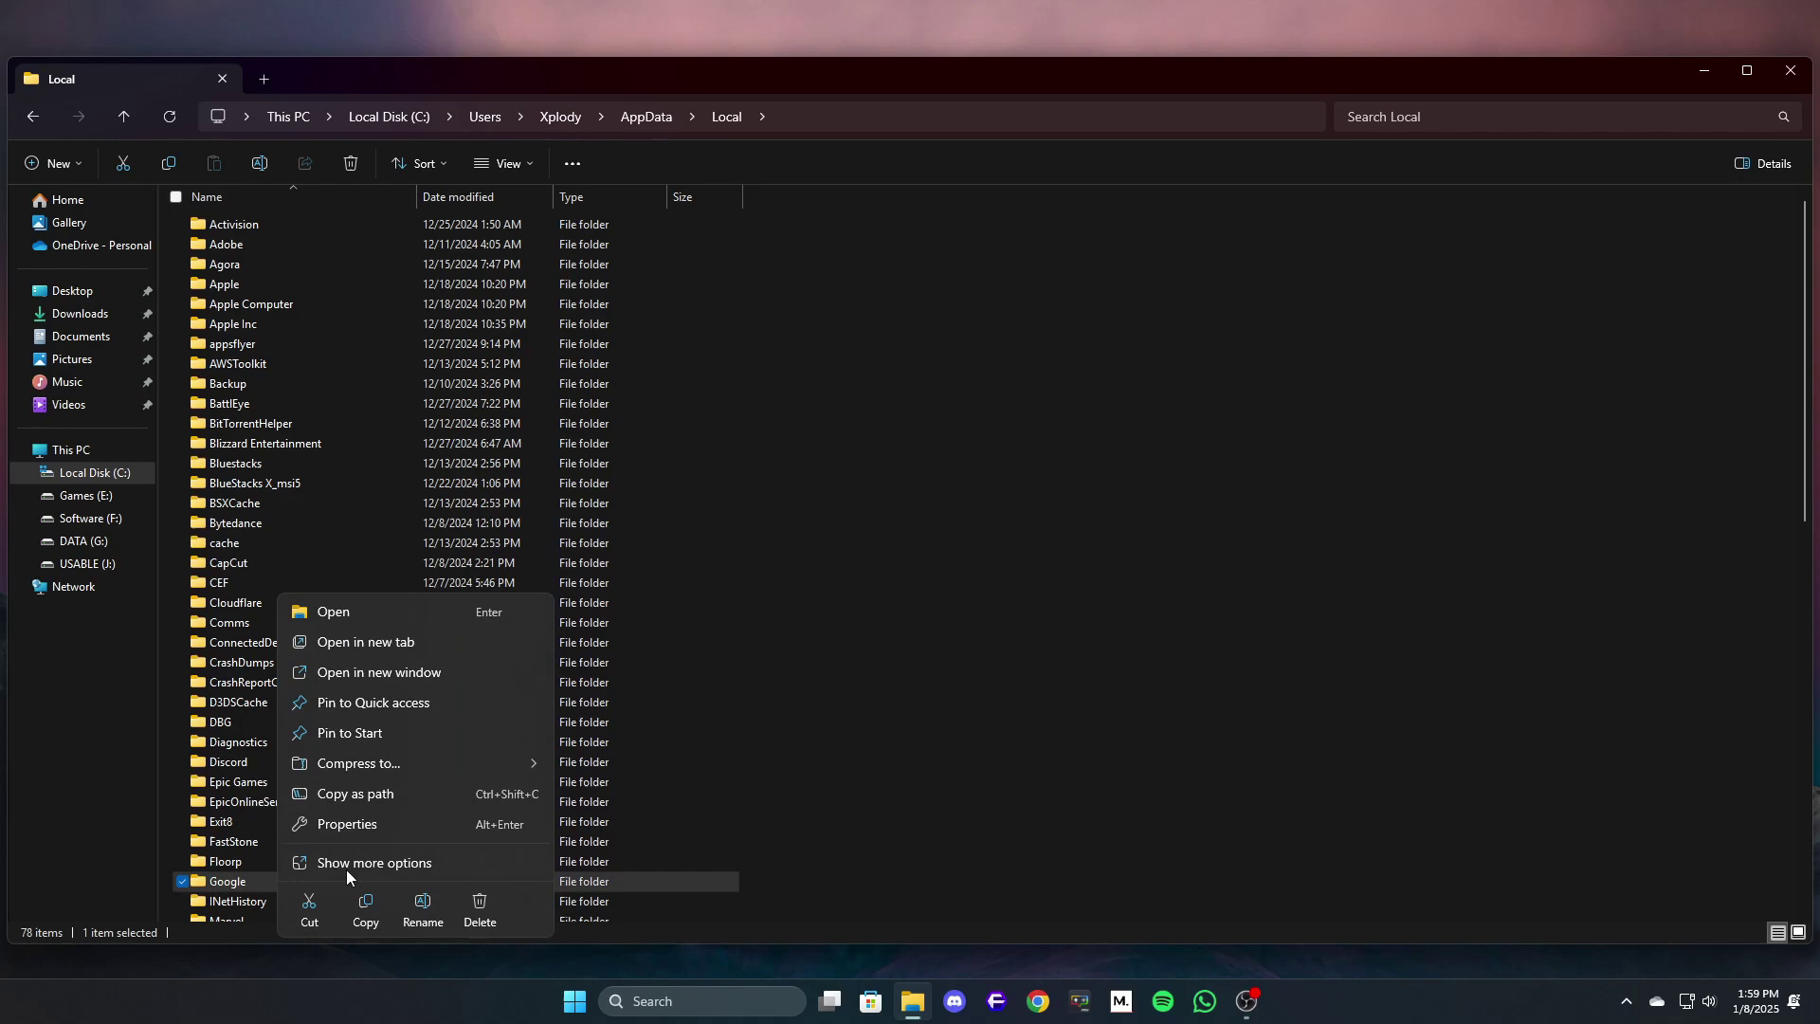
pyautogui.click(1790, 70)
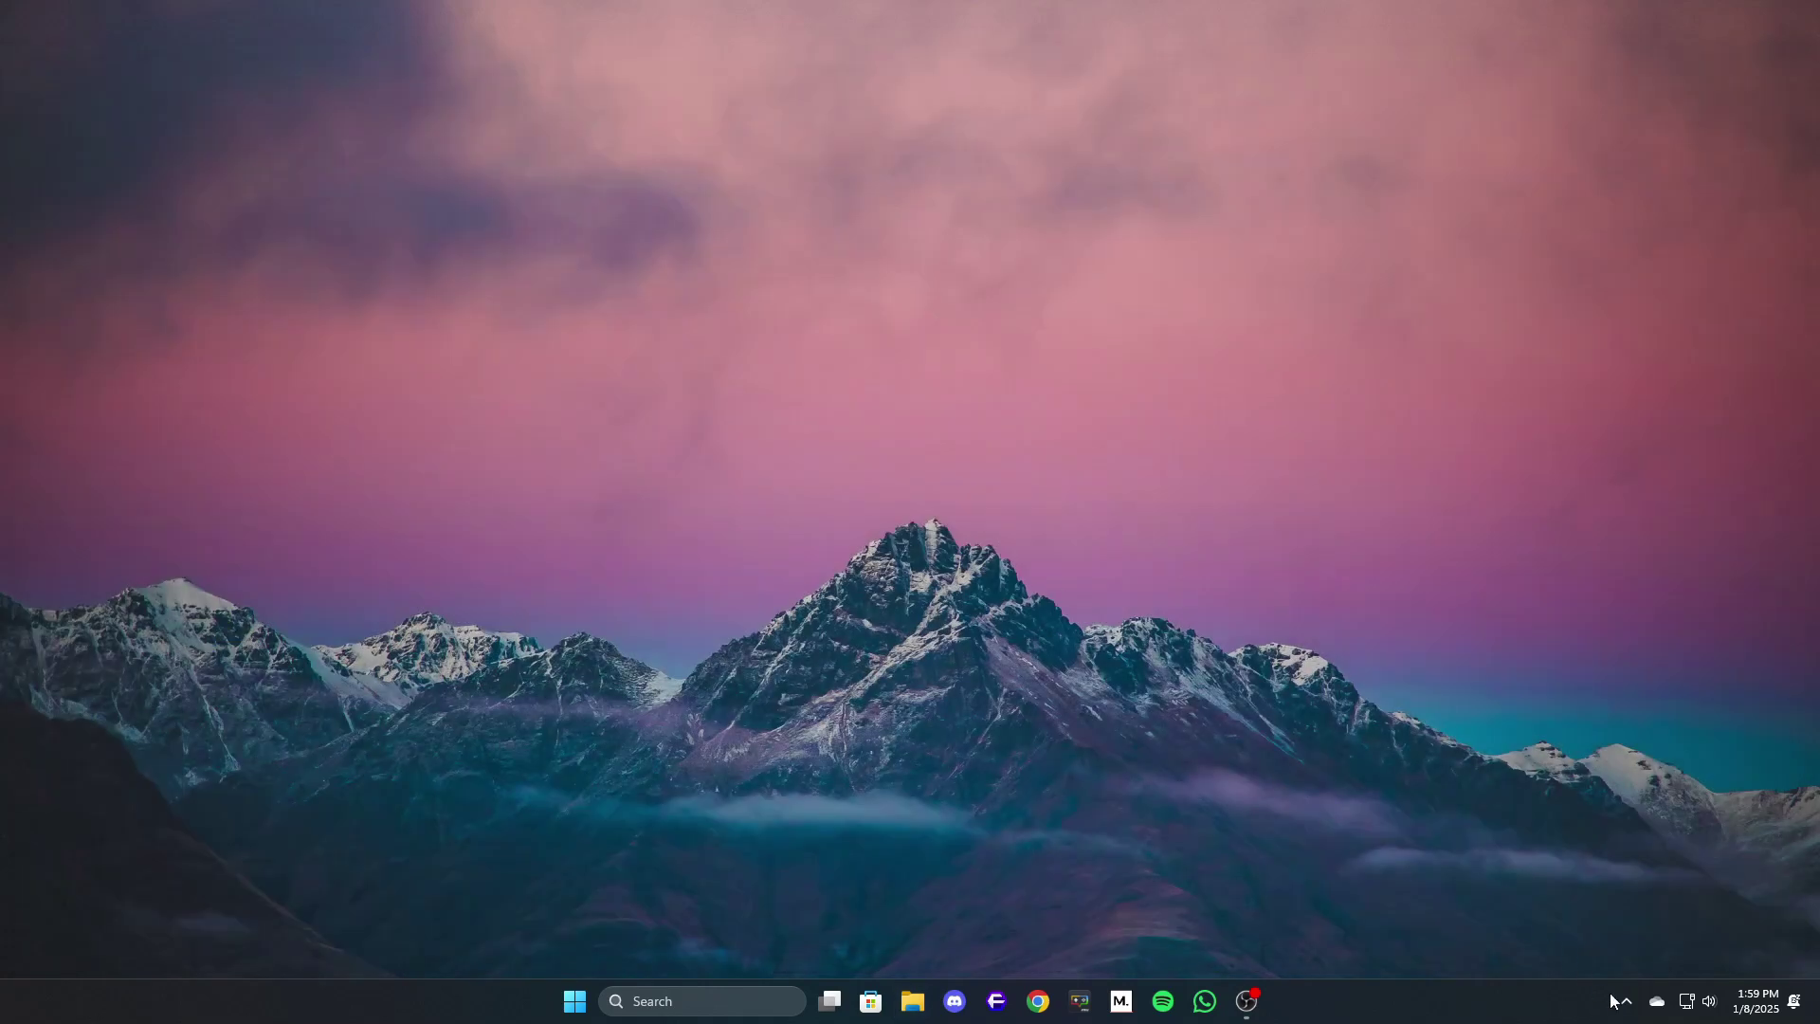
# Start a Full scan from Windows Security's Virus & threat protection scan options, then close the window.
pyautogui.click(1626, 1001)
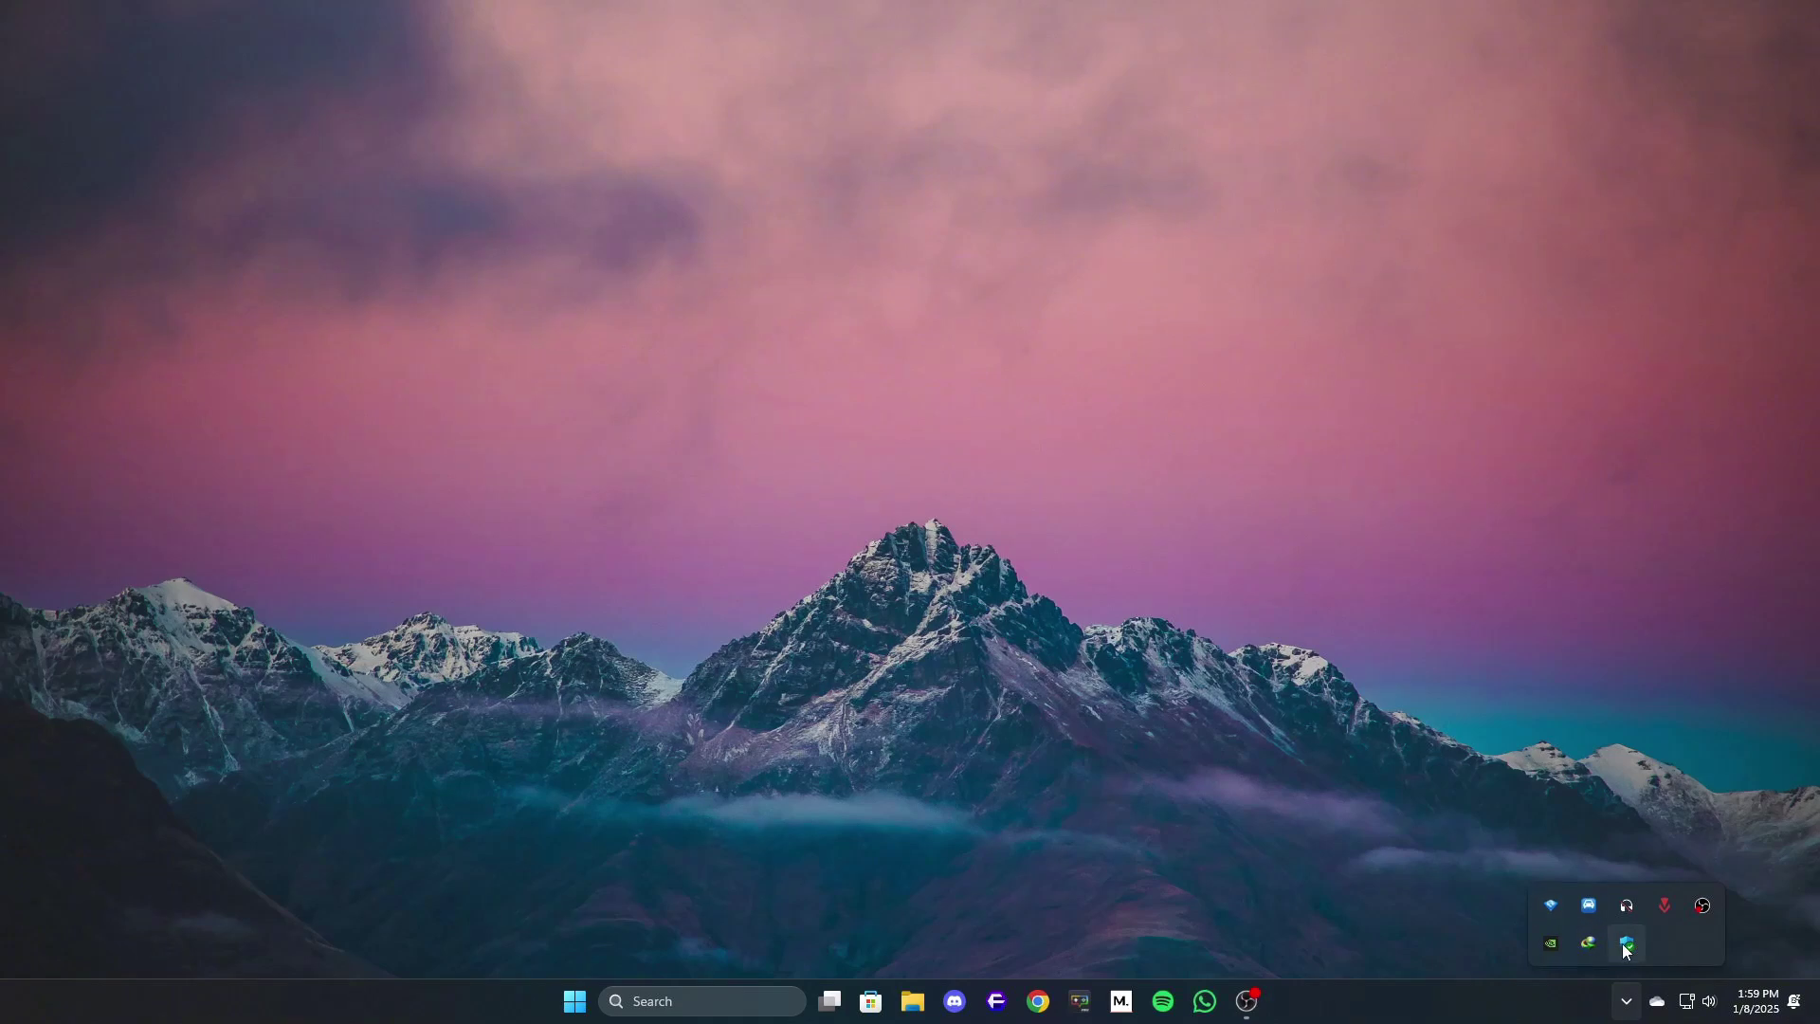
pyautogui.click(1626, 944)
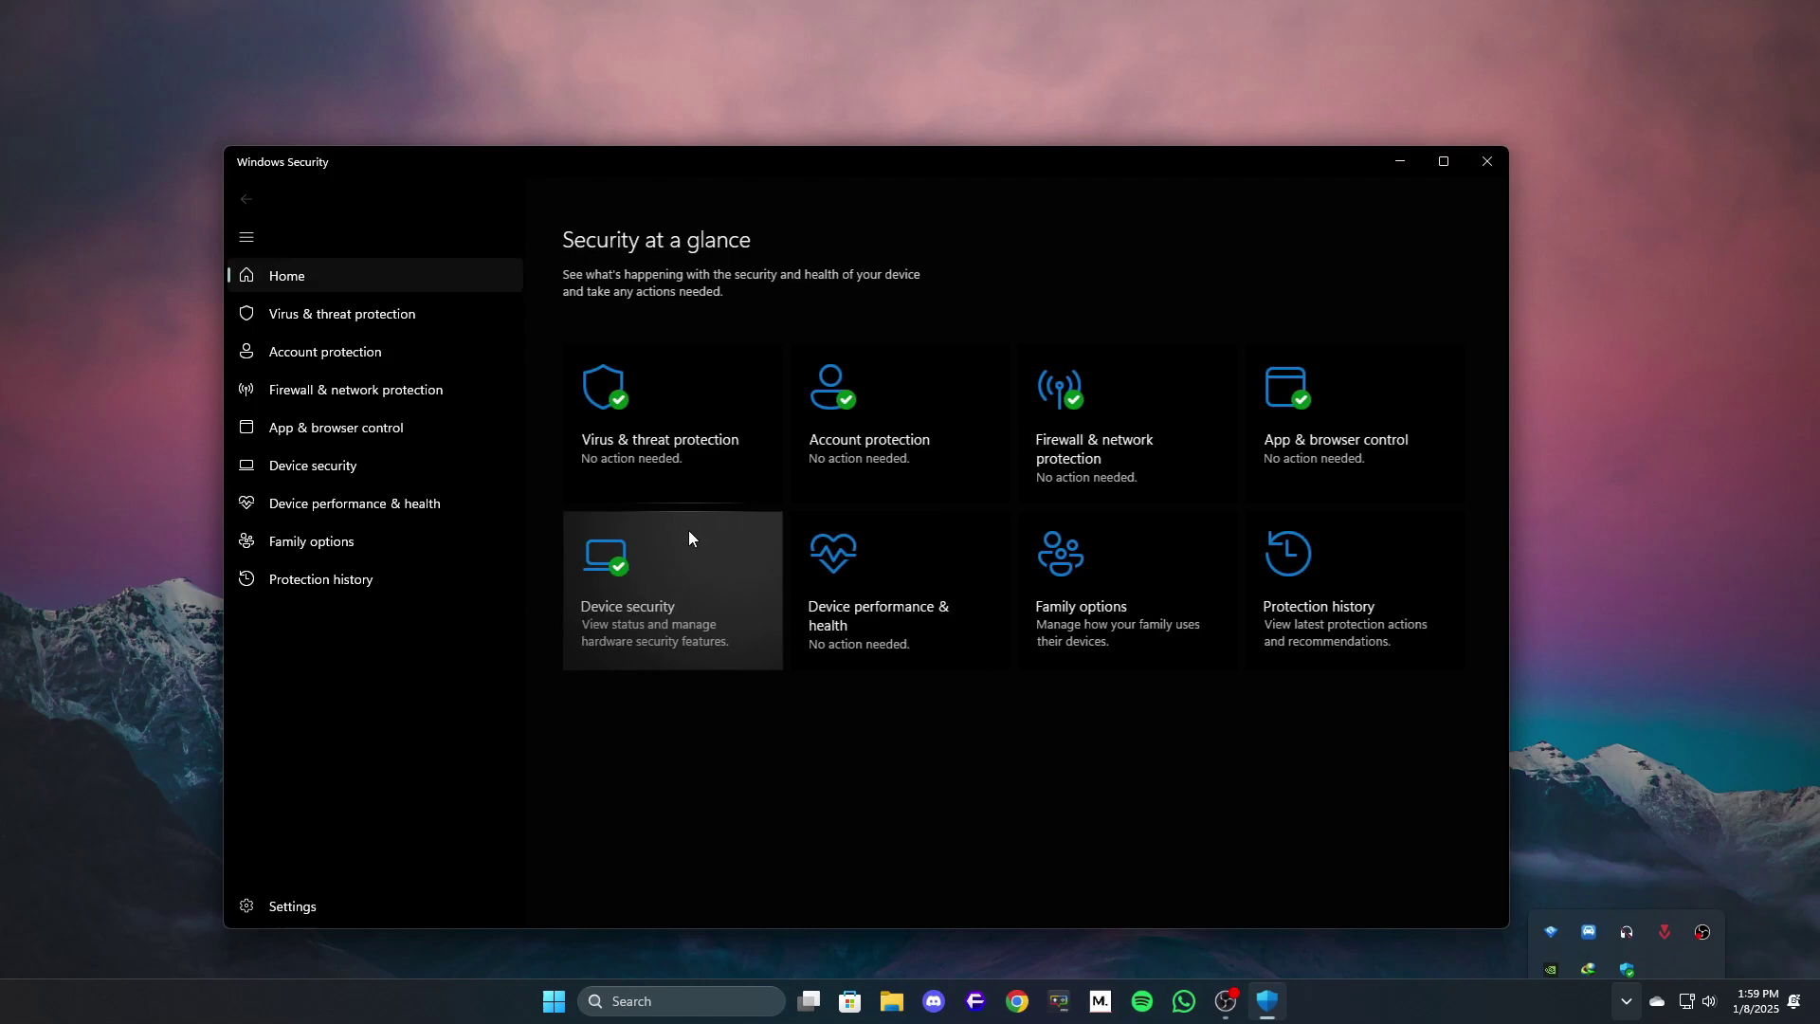
pyautogui.click(640, 442)
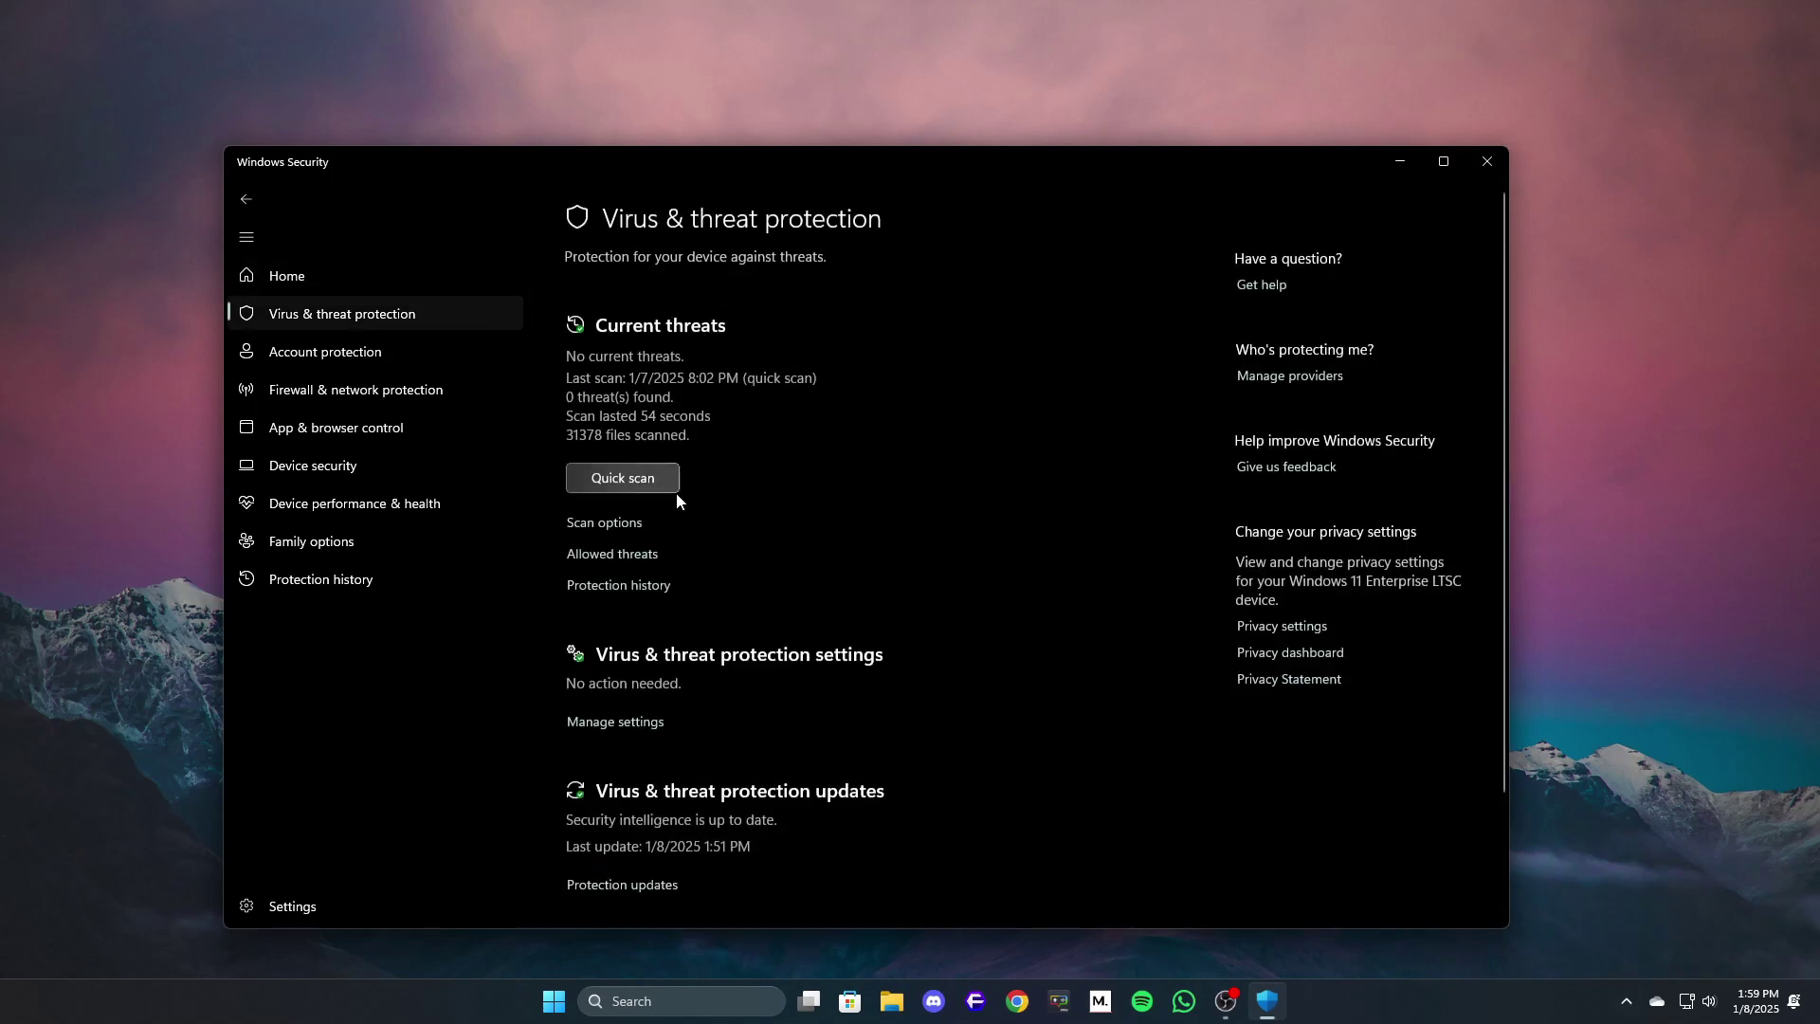
pyautogui.click(615, 532)
pyautogui.scroll(-3, 612, 568)
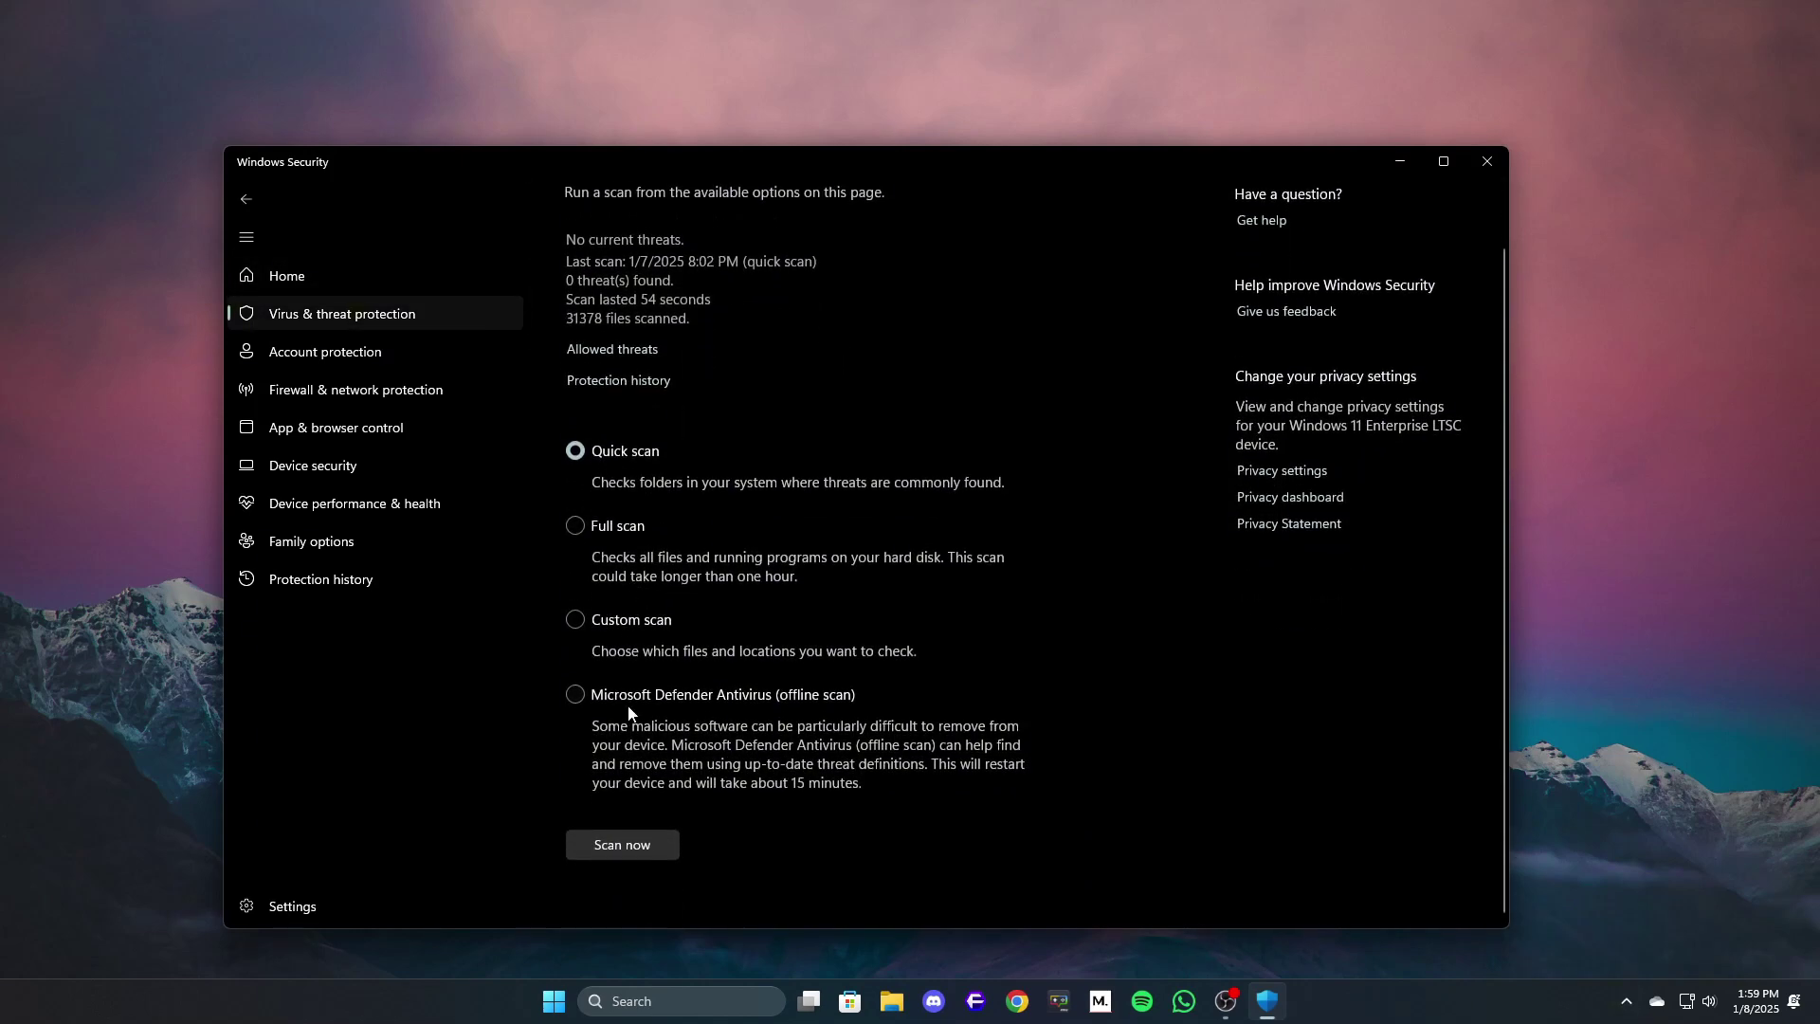
pyautogui.click(601, 526)
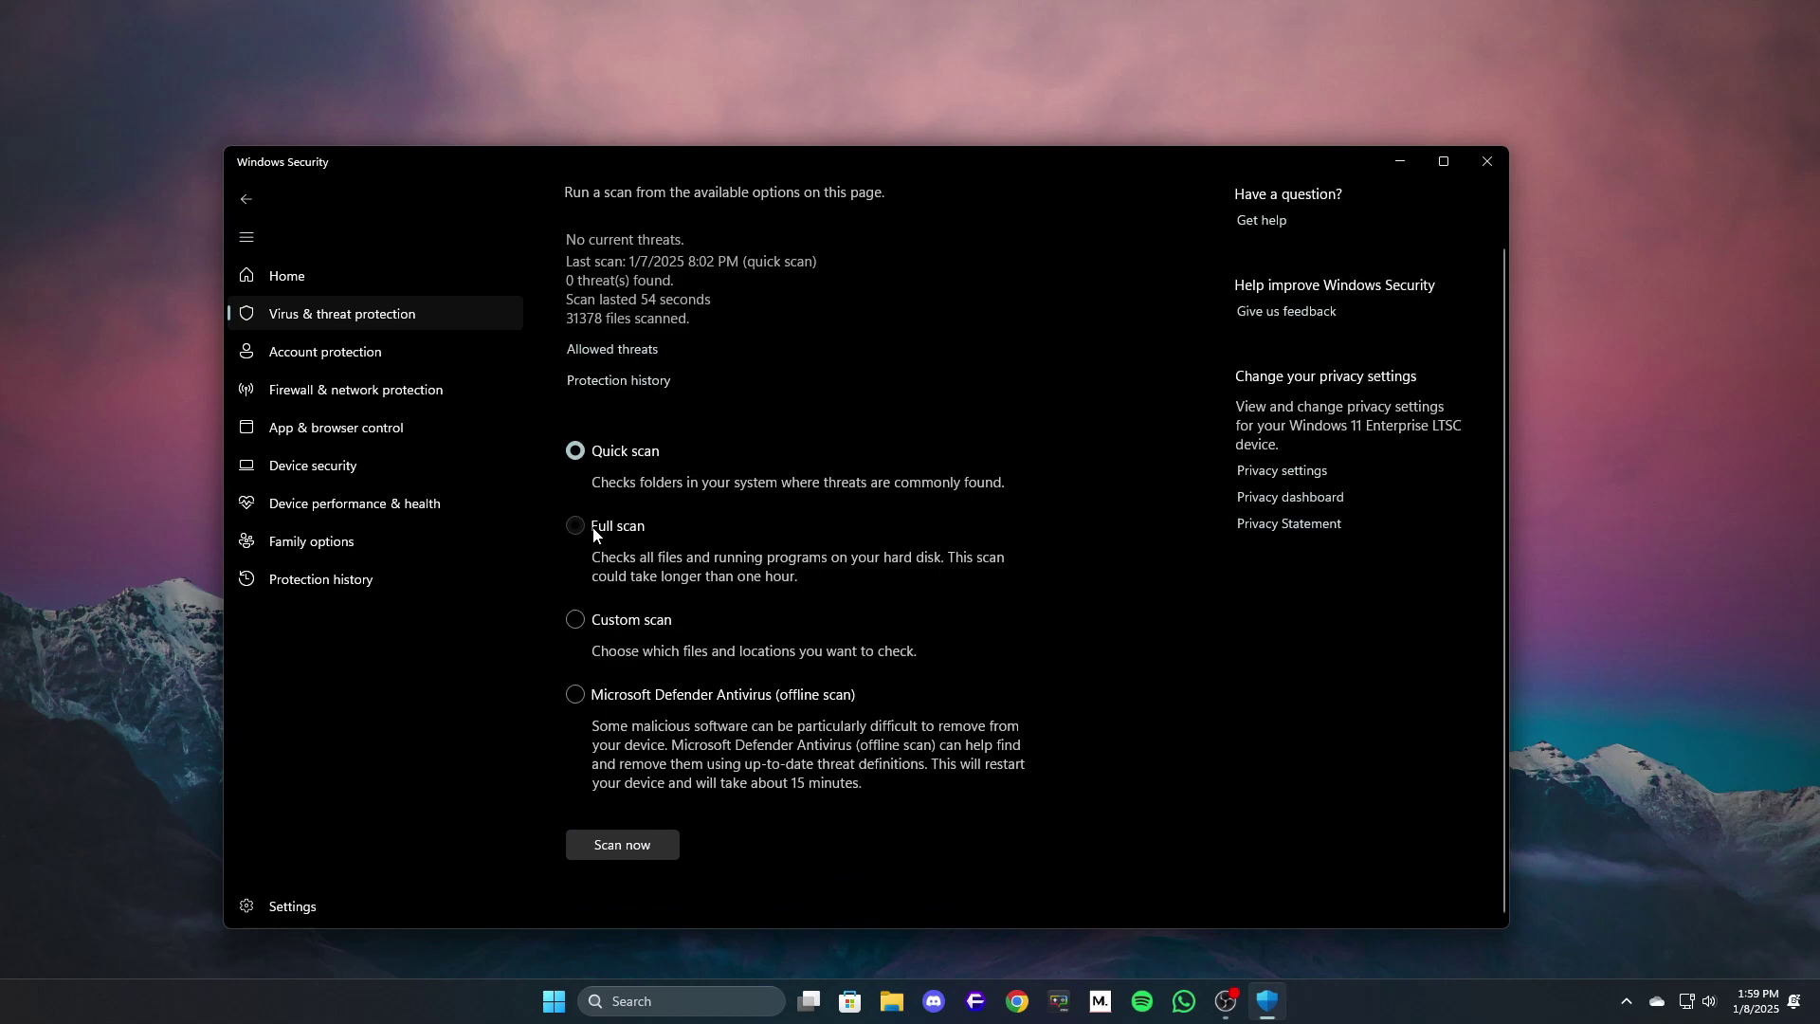
pyautogui.click(645, 846)
pyautogui.click(1486, 162)
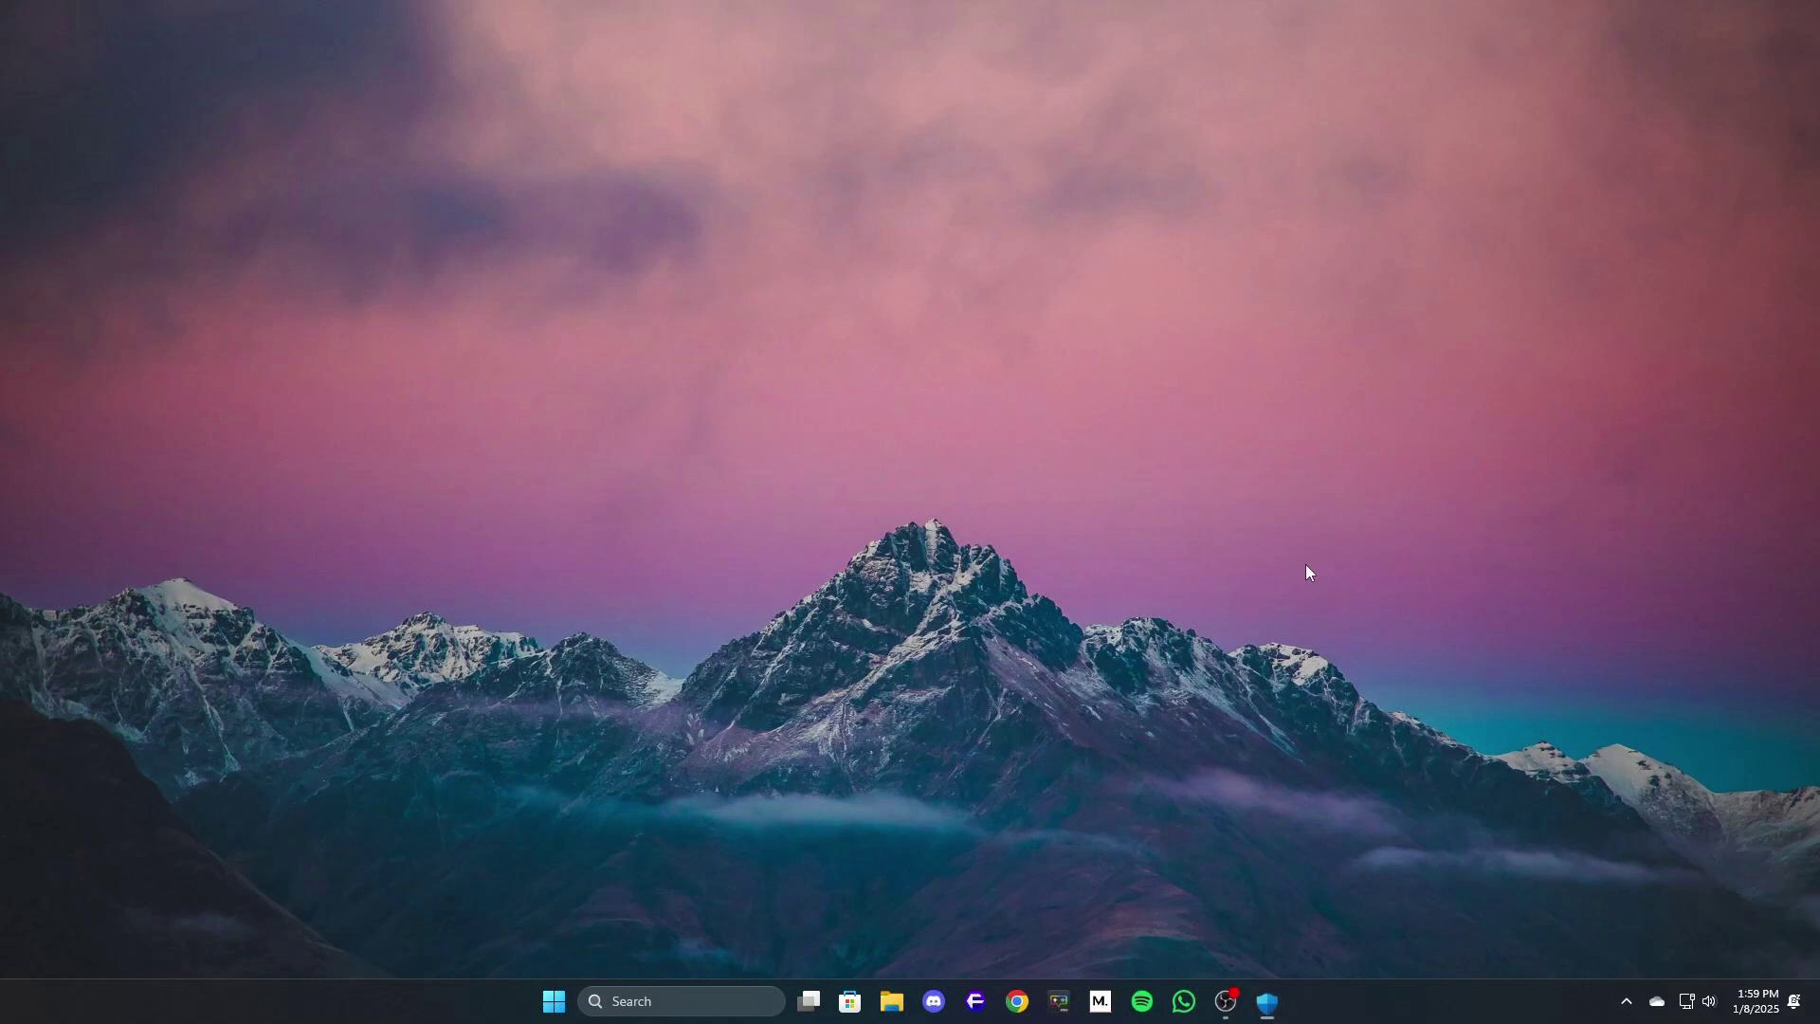
# Launch Command Prompt as administrator from a Start search for 'cmd'.
pyautogui.press('super')
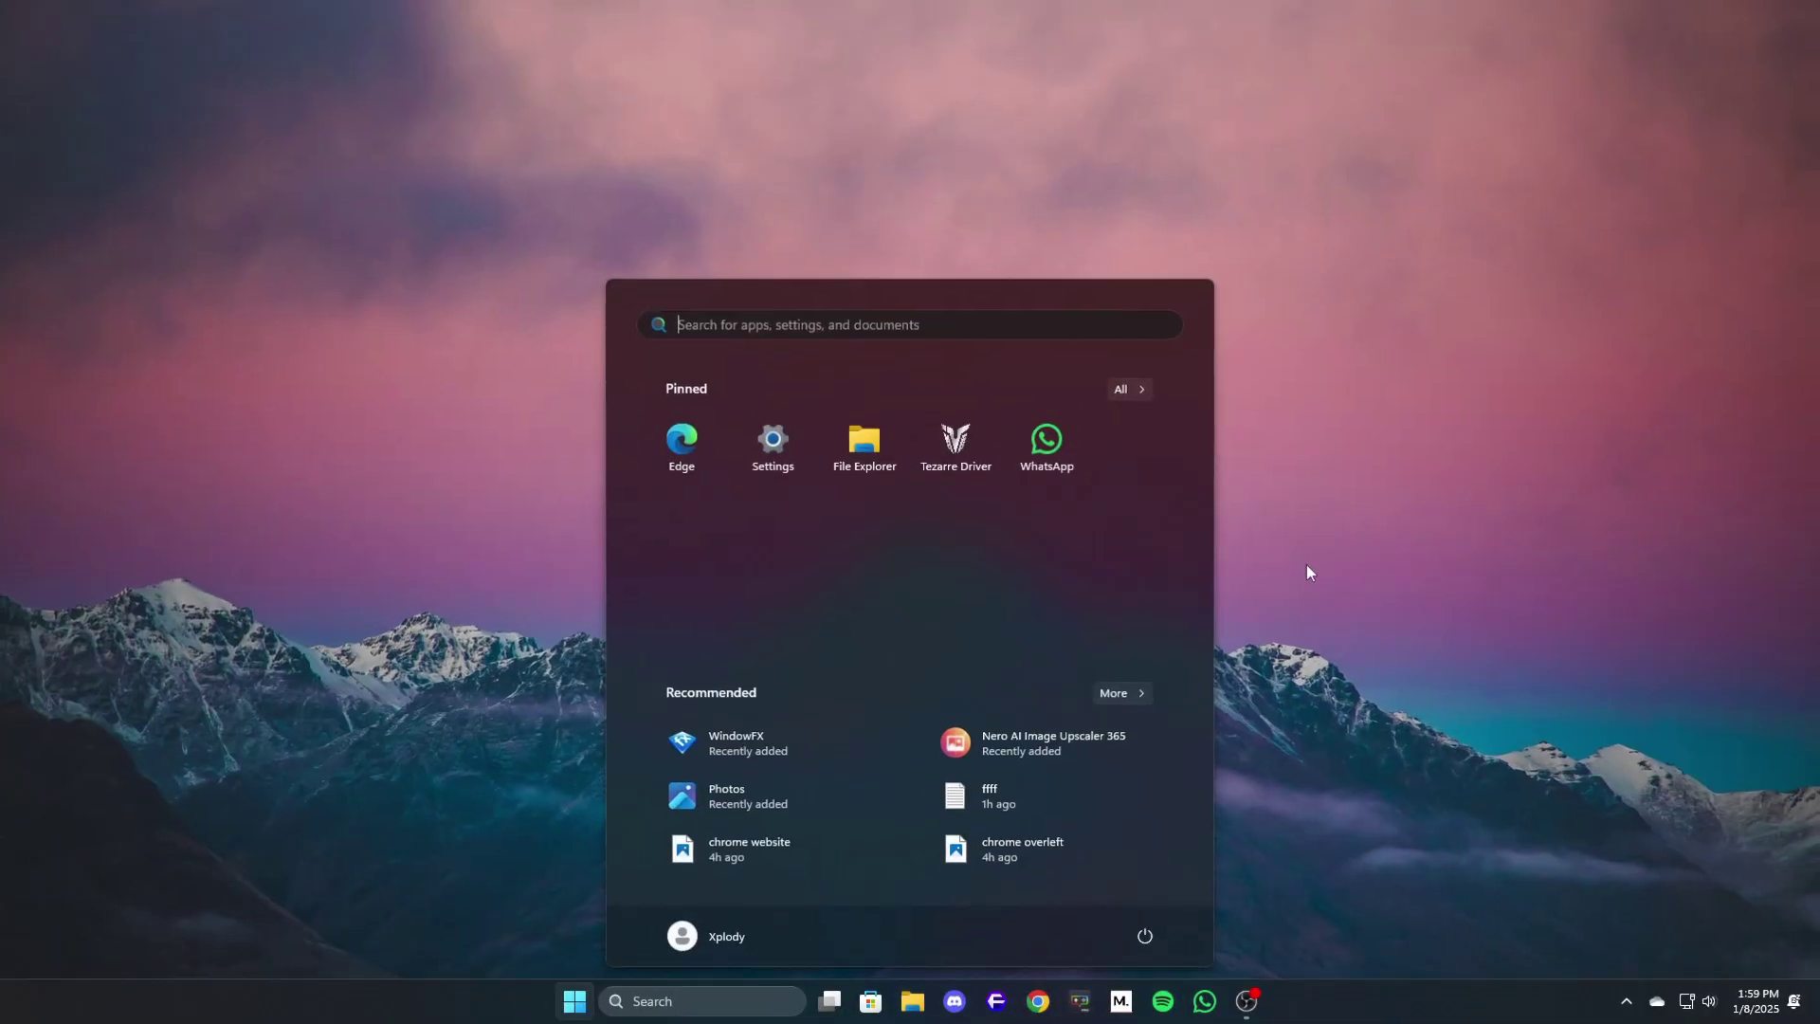
pyautogui.write('cmd')
pyautogui.rightClick(732, 461)
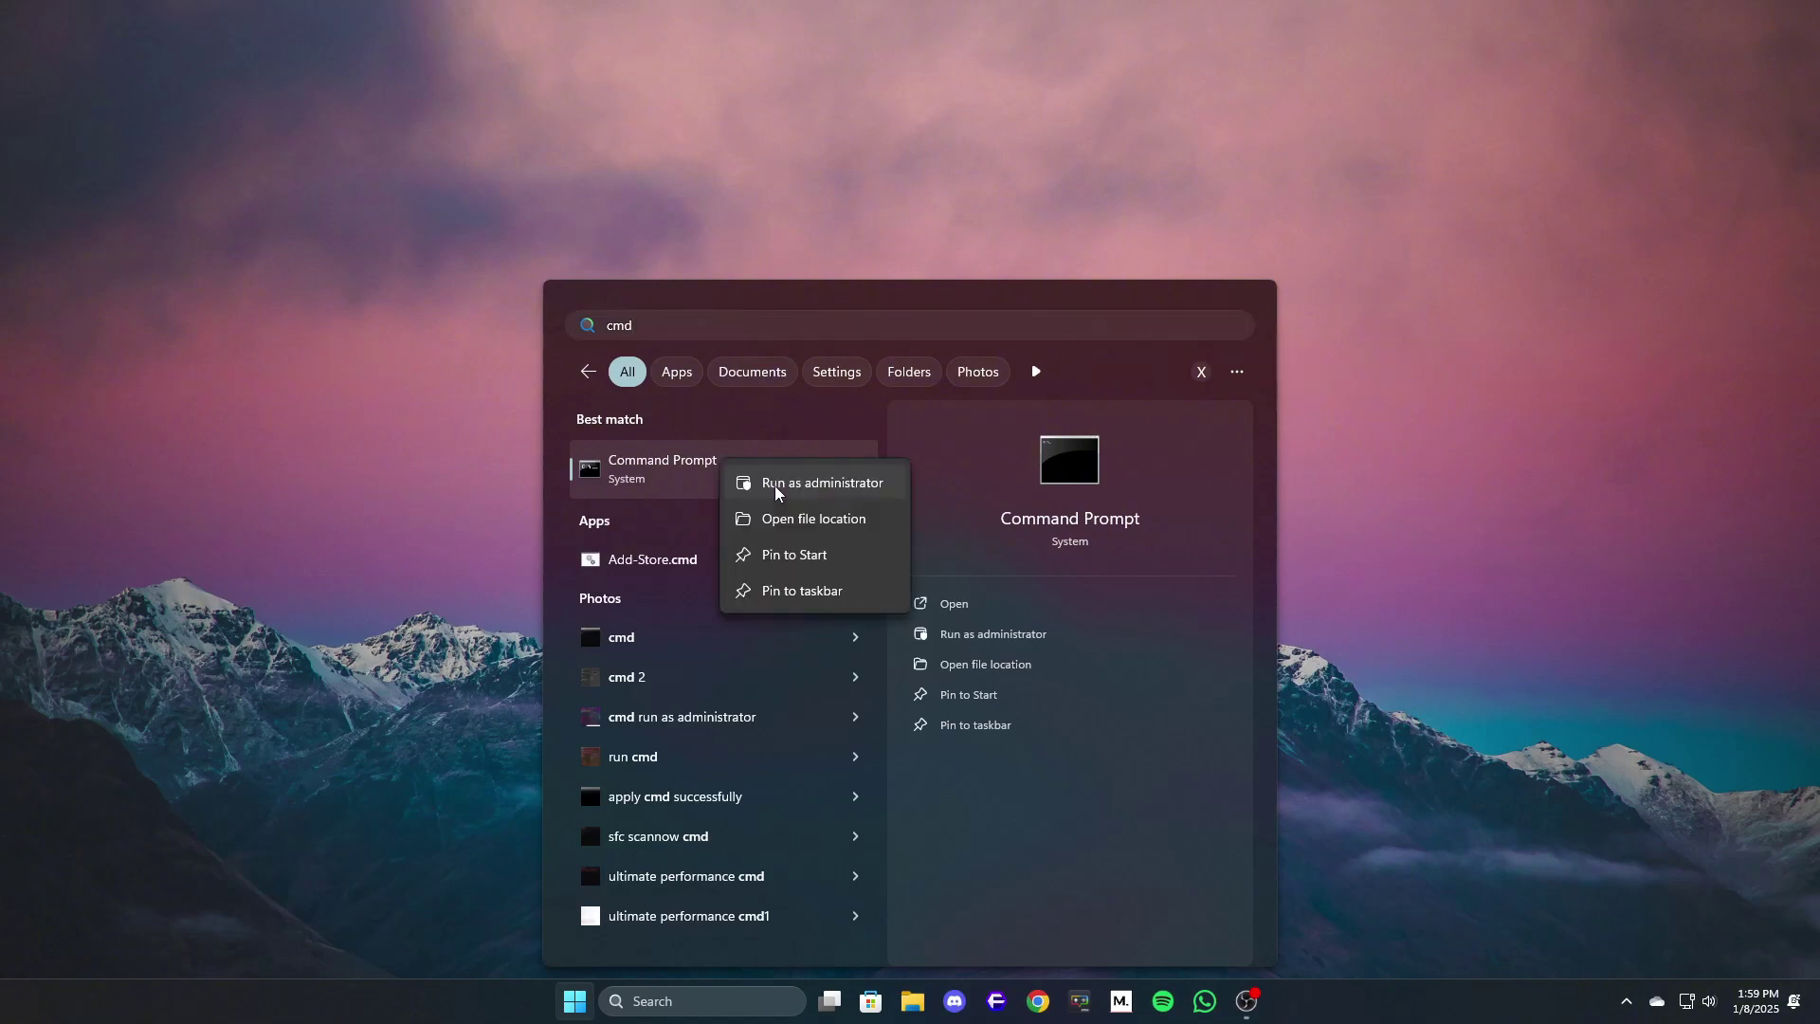
pyautogui.click(775, 485)
pyautogui.click(812, 651)
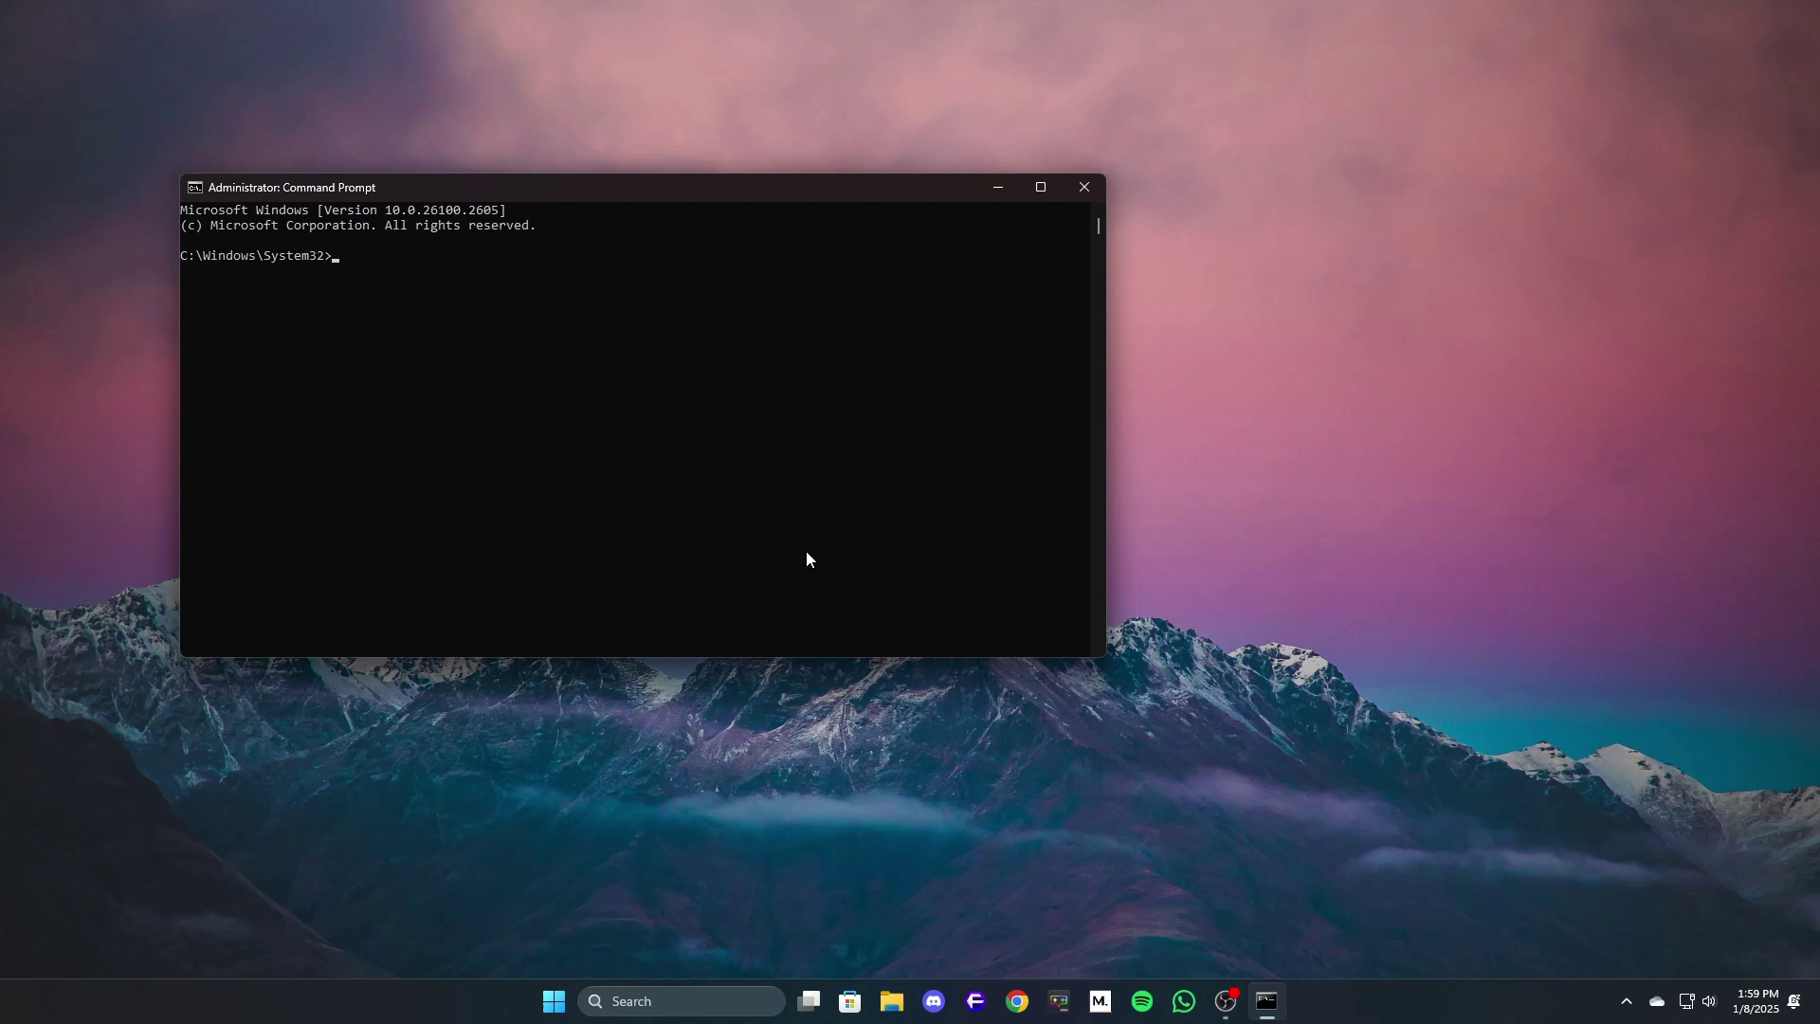
# Run the sfc /scannow system file check.
pyautogui.write('chkdsk')
pyautogui.press('BackSpace')
pyautogui.press('BackSpace')
pyautogui.press('BackSpace')
pyautogui.press('BackSpace')
pyautogui.press('BackSpace')
pyautogui.press('BackSpace')
pyautogui.press('BackSpace')
pyautogui.write('sfc /scannow')
pyautogui.press('Return')
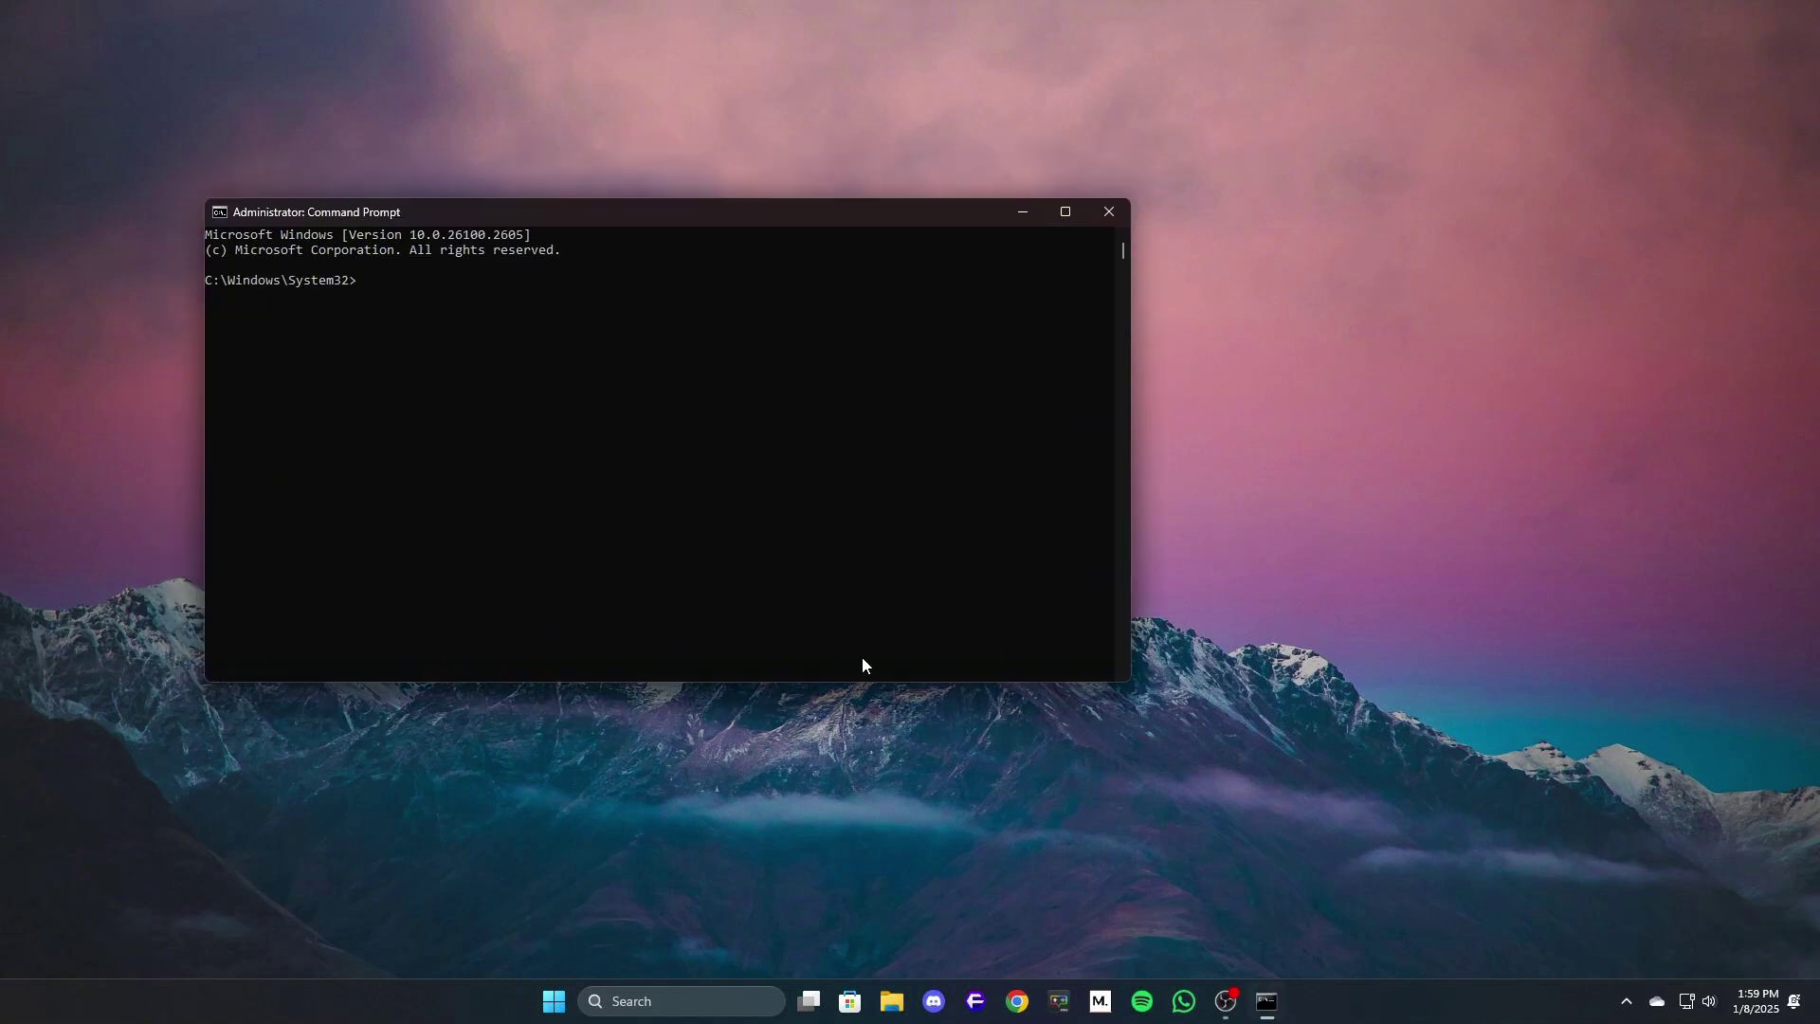
# Schedule a chkdsk /c /f disk check for the next restart, then close Command Prompt.
pyautogui.write('chkdsk /c /f')
pyautogui.press('Return')
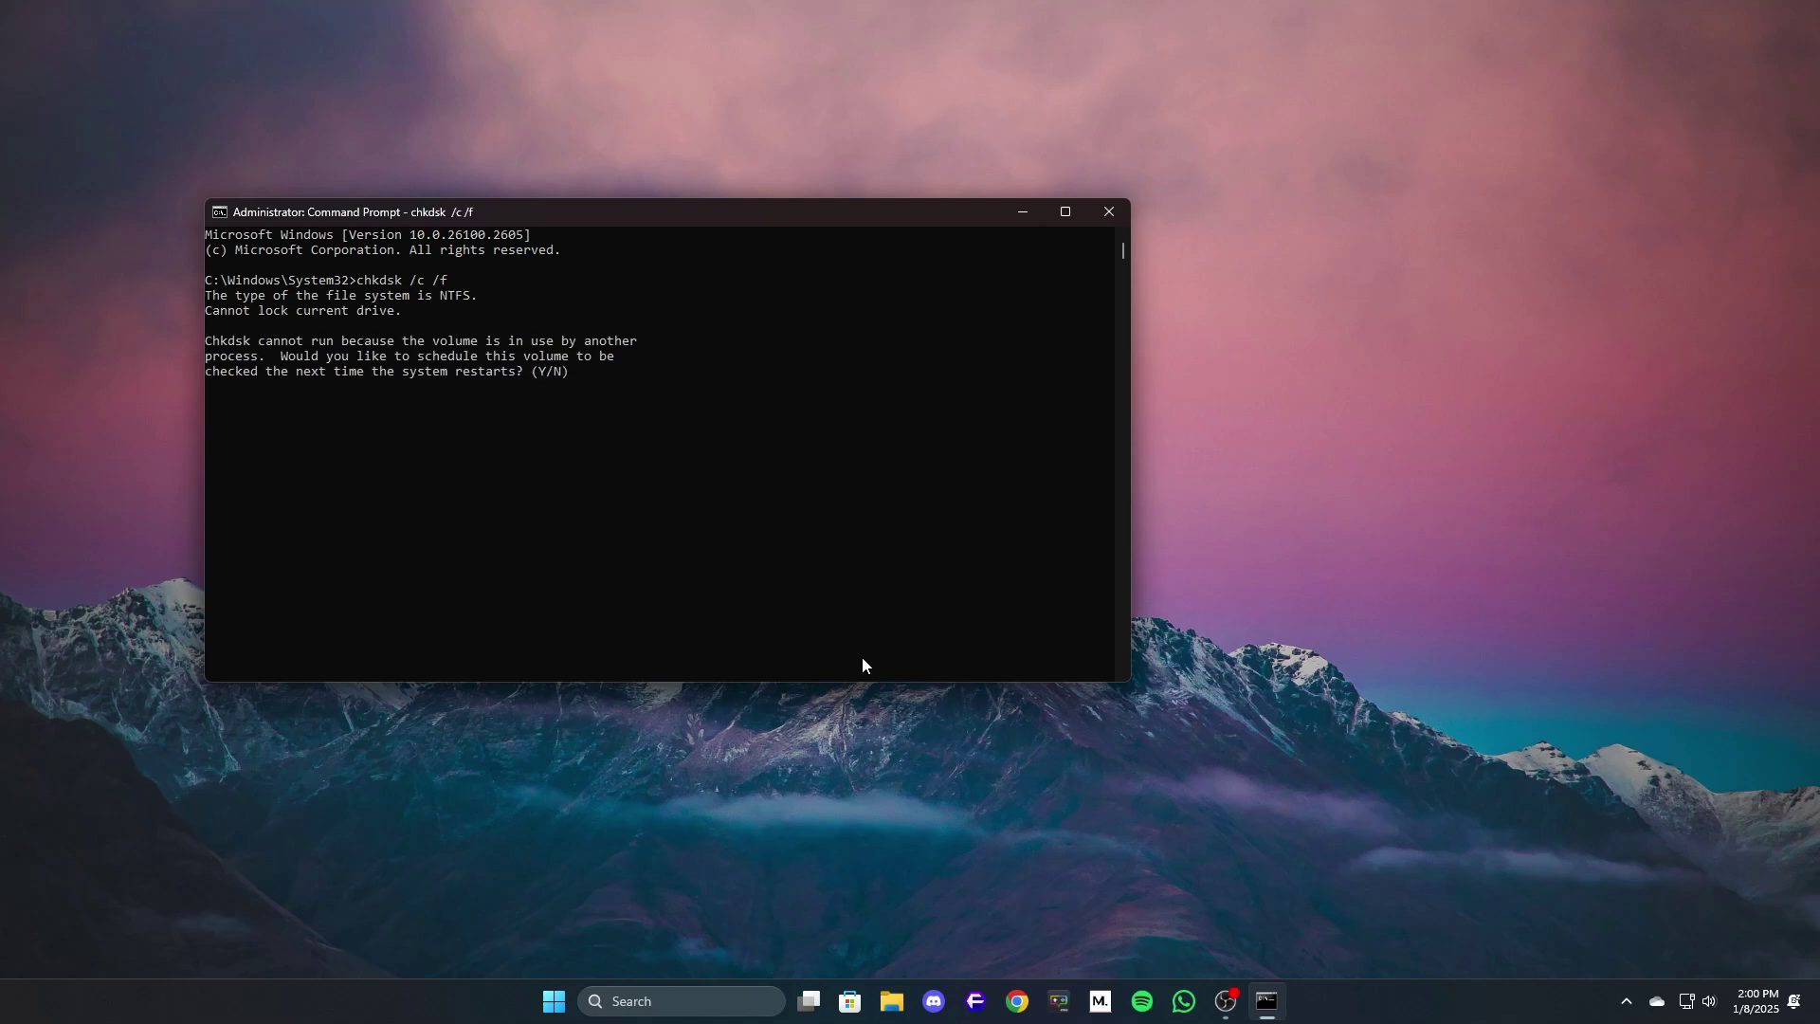
pyautogui.write('y')
pyautogui.press('Return')
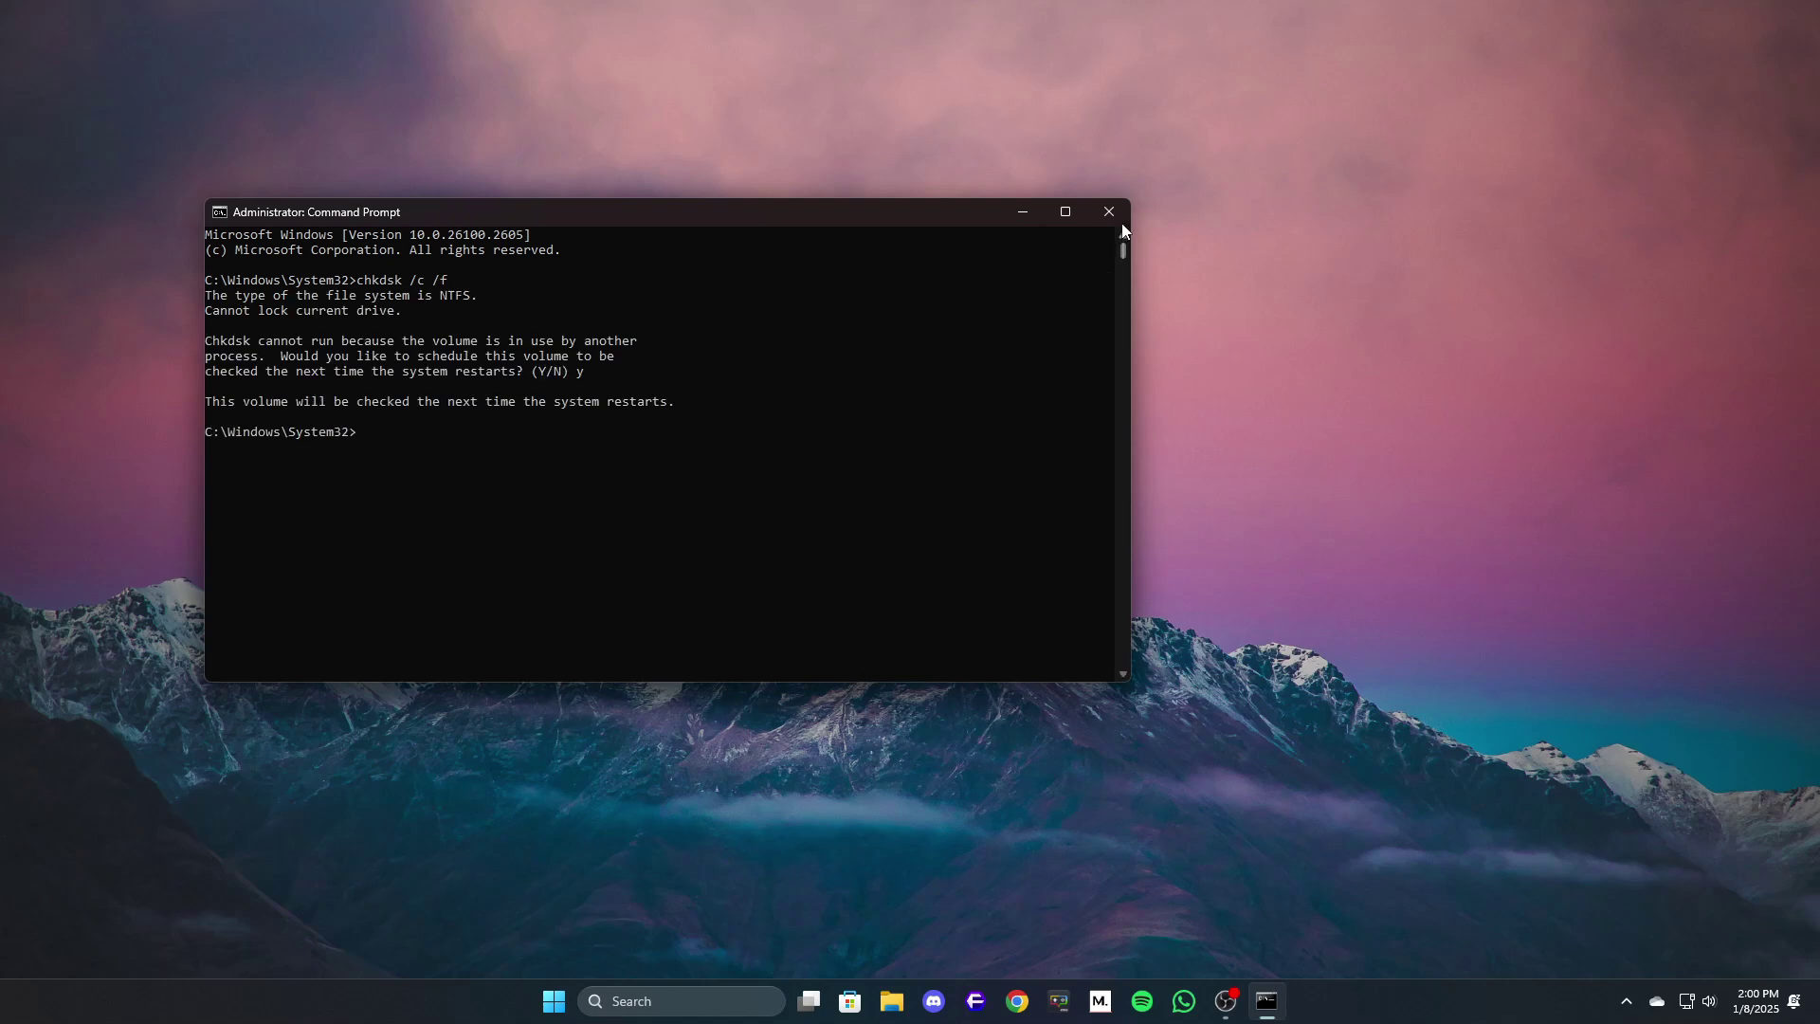
pyautogui.click(1120, 218)
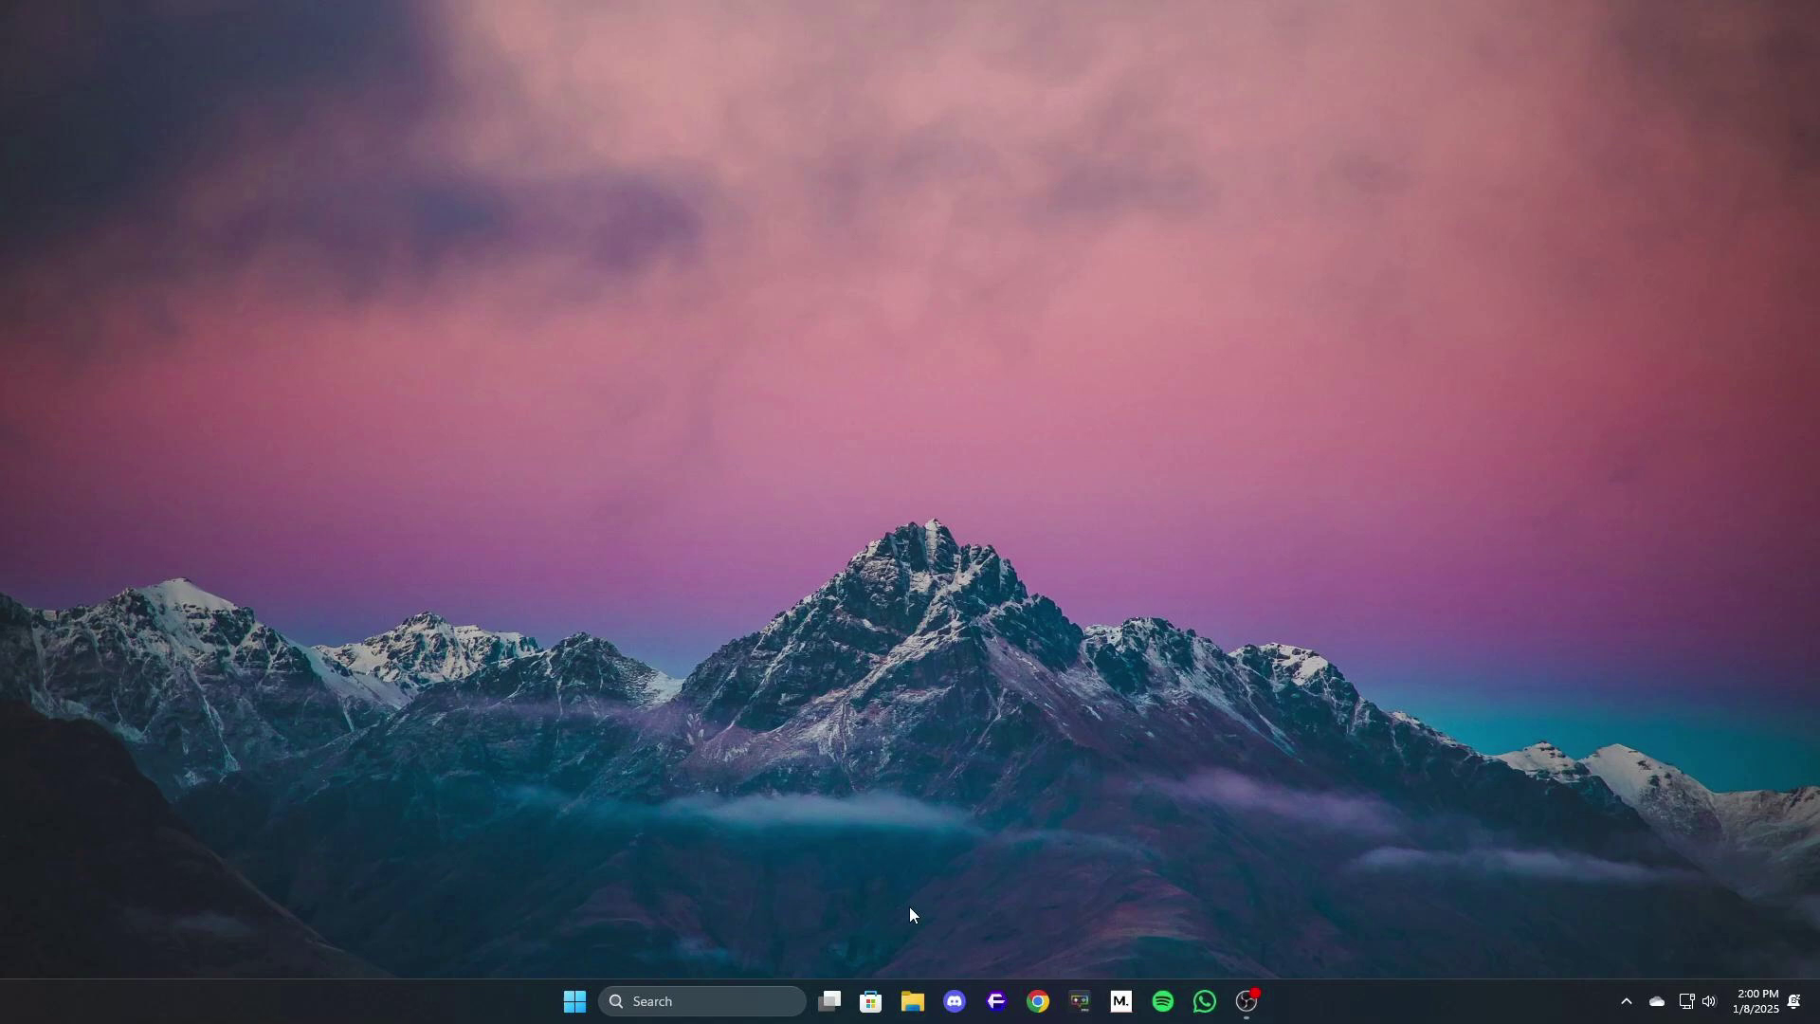
# Go to Recovery under Windows Update's Advanced options in Windows Settings.
pyautogui.press('super+i')
pyautogui.scroll(-1, 583, 639)
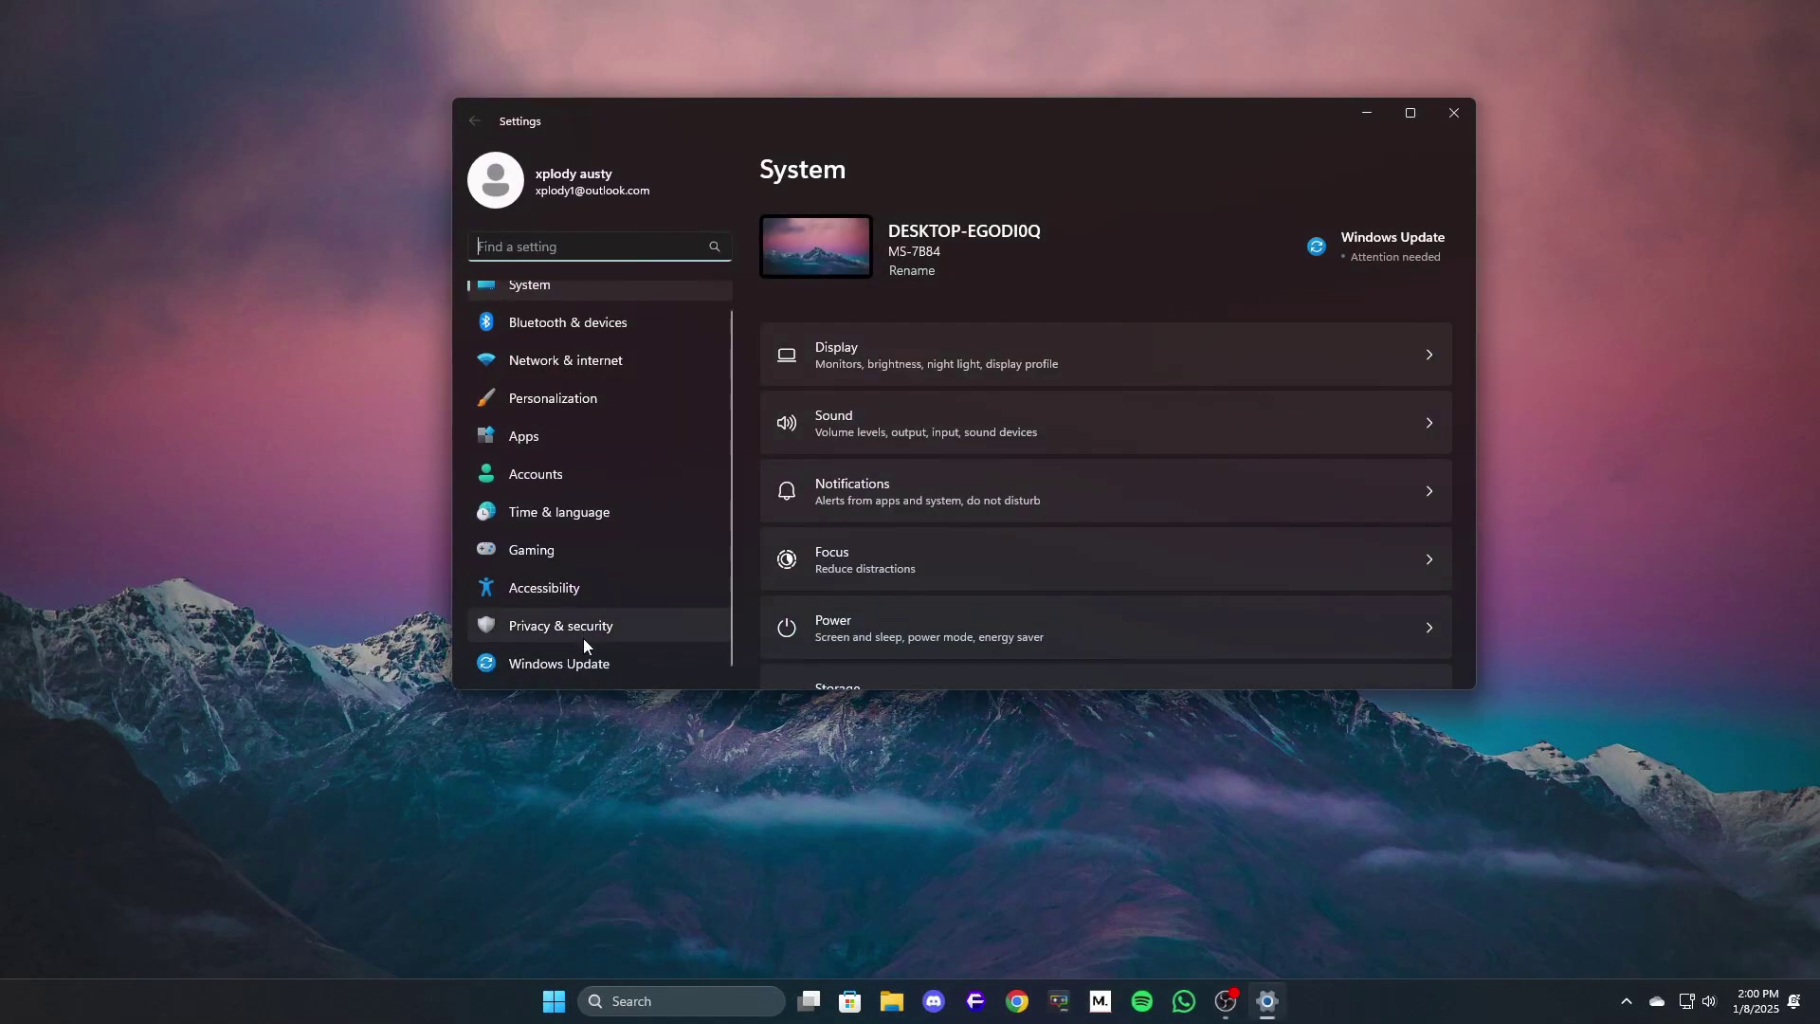
pyautogui.click(580, 660)
pyautogui.scroll(-2, 902, 593)
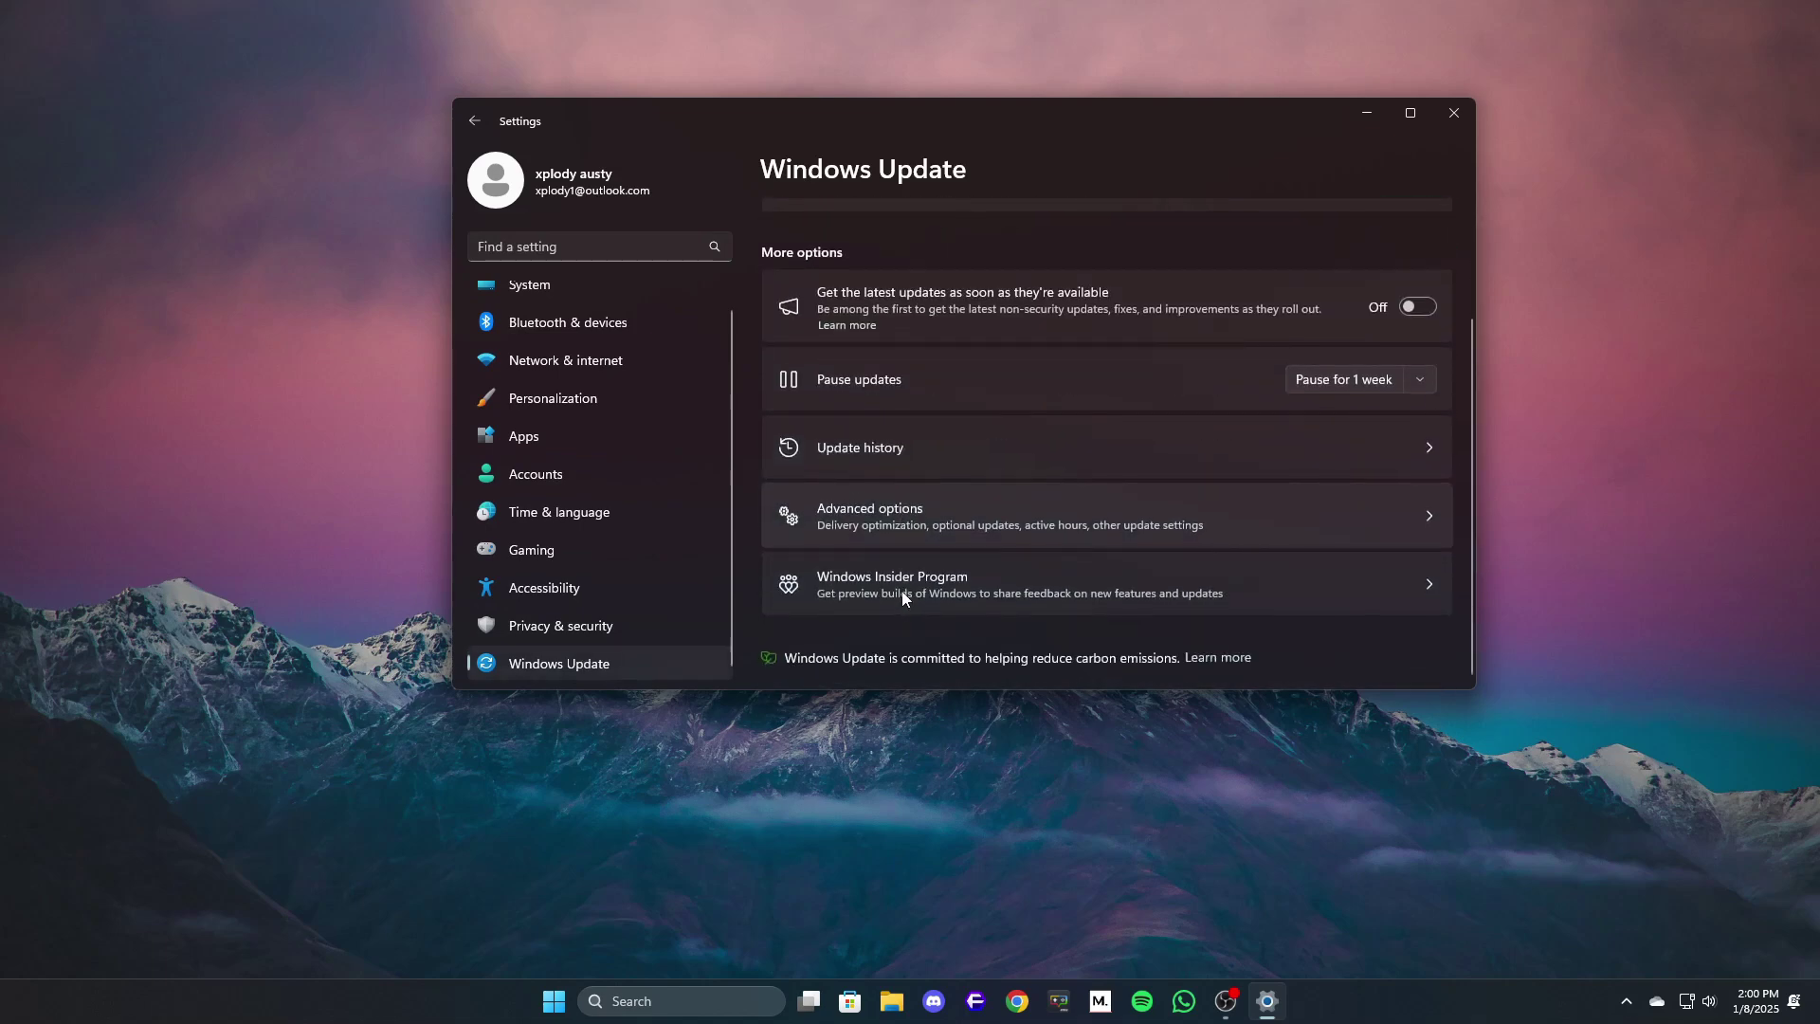
pyautogui.click(901, 518)
pyautogui.scroll(-3, 874, 536)
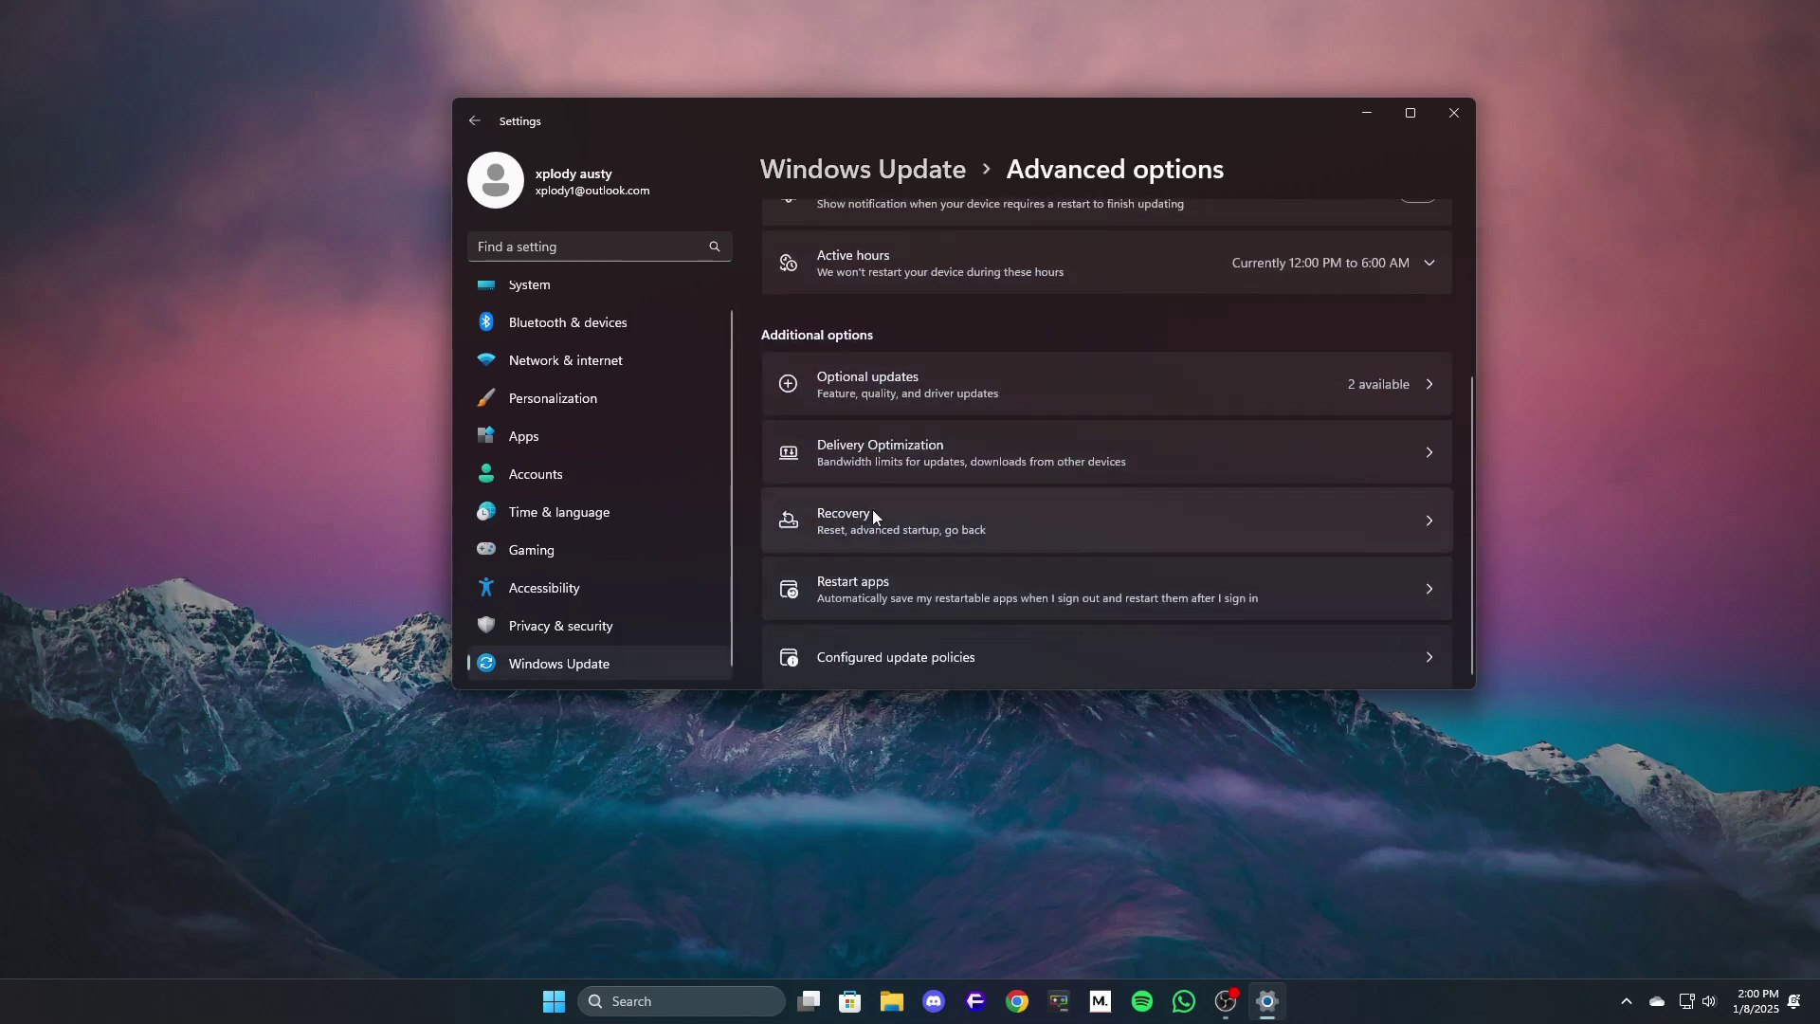
pyautogui.click(872, 514)
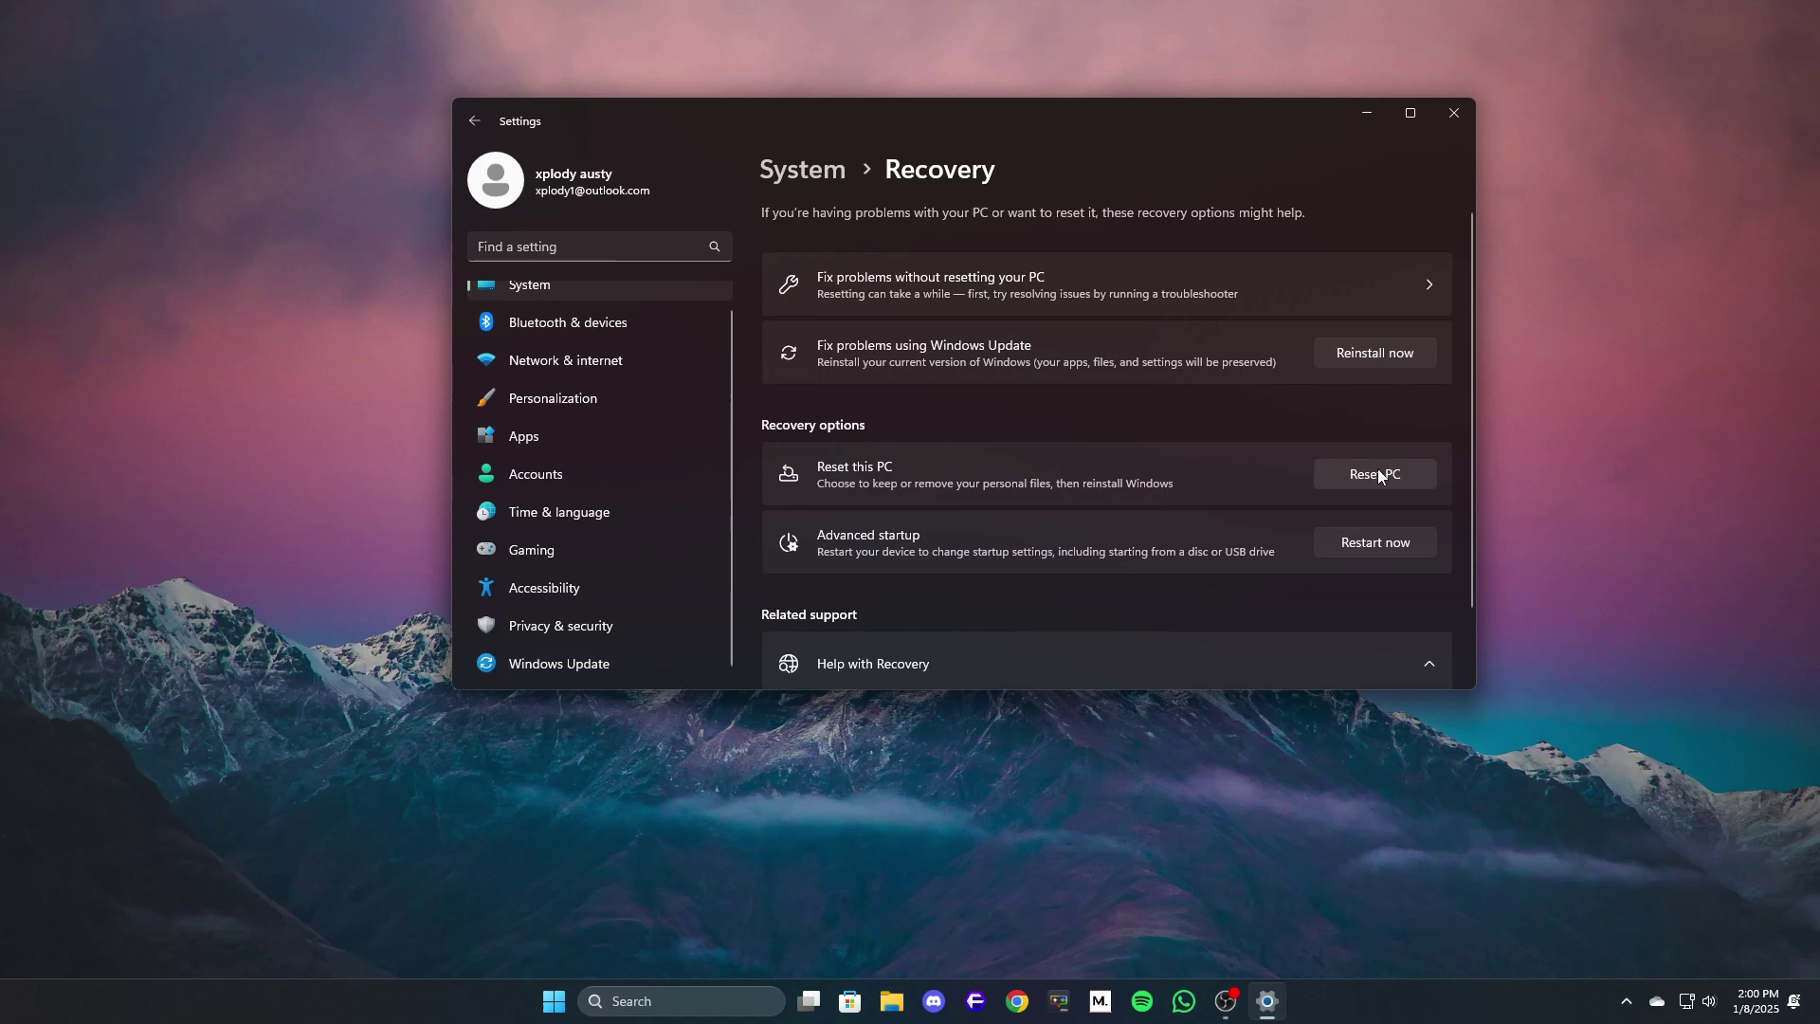
# Start Reset this PC, cancel it, close Settings, and search 'download windows 10'.
pyautogui.click(1376, 474)
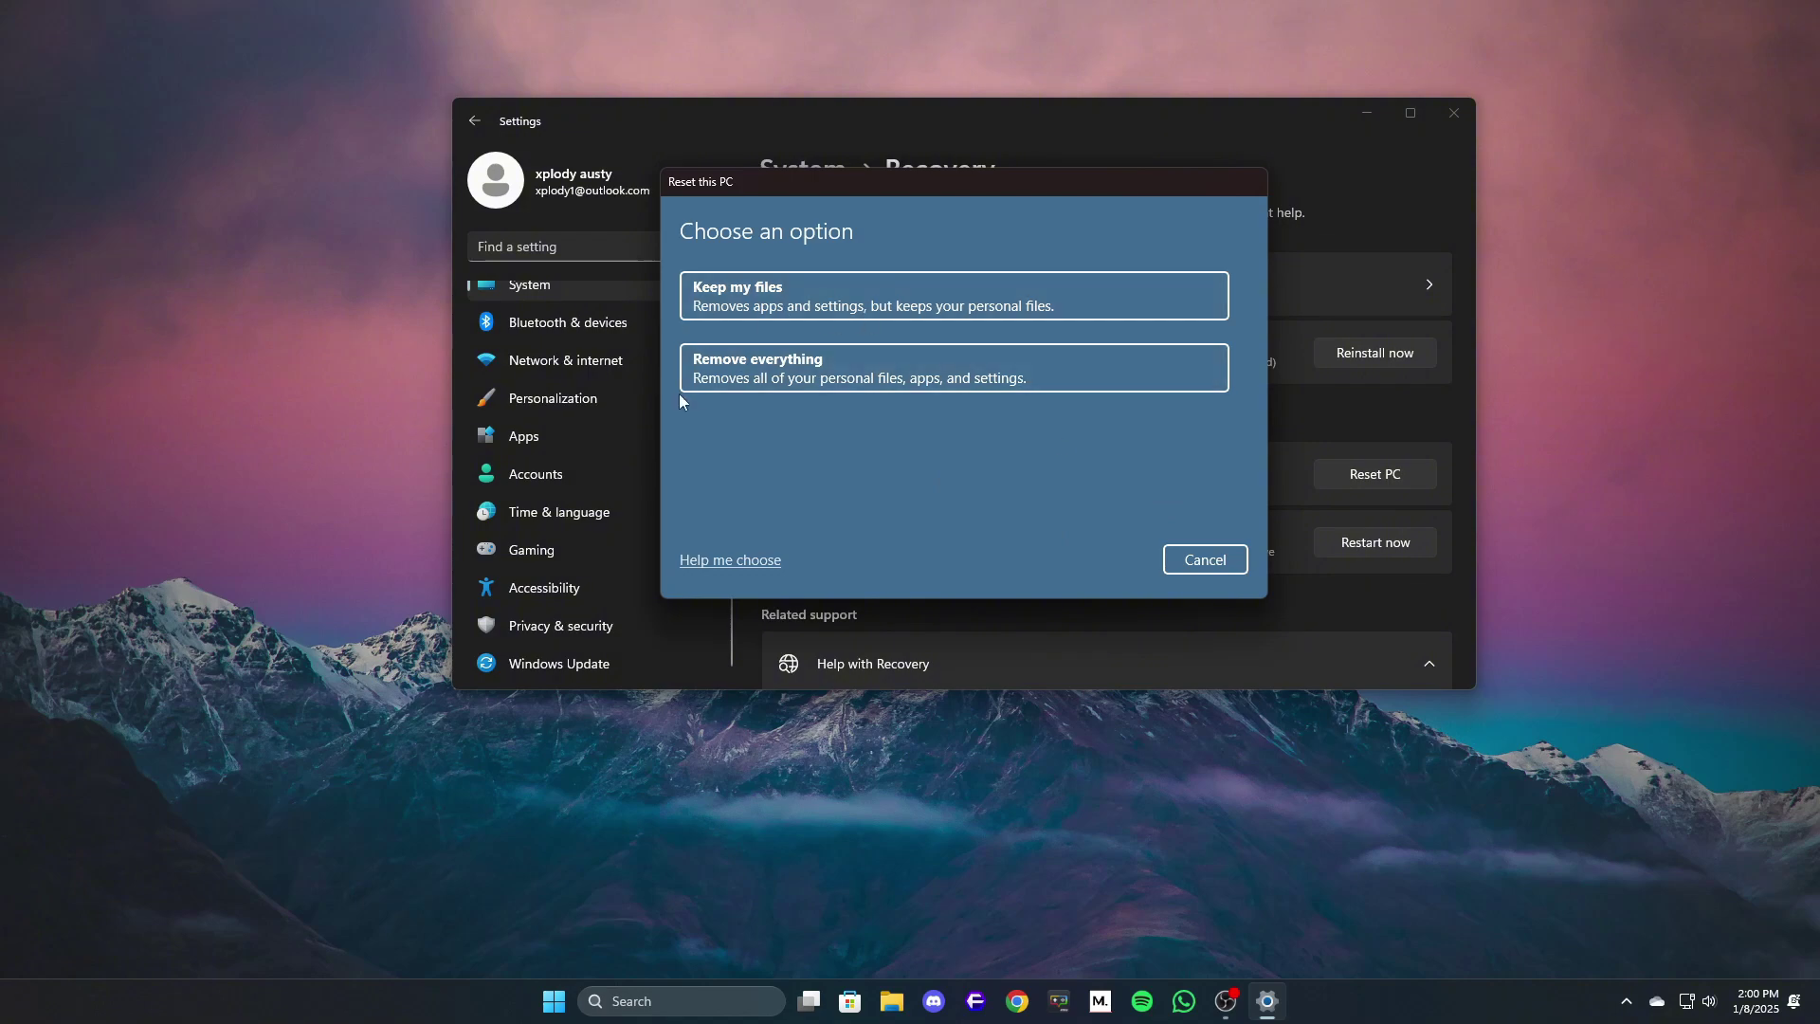
pyautogui.click(1202, 562)
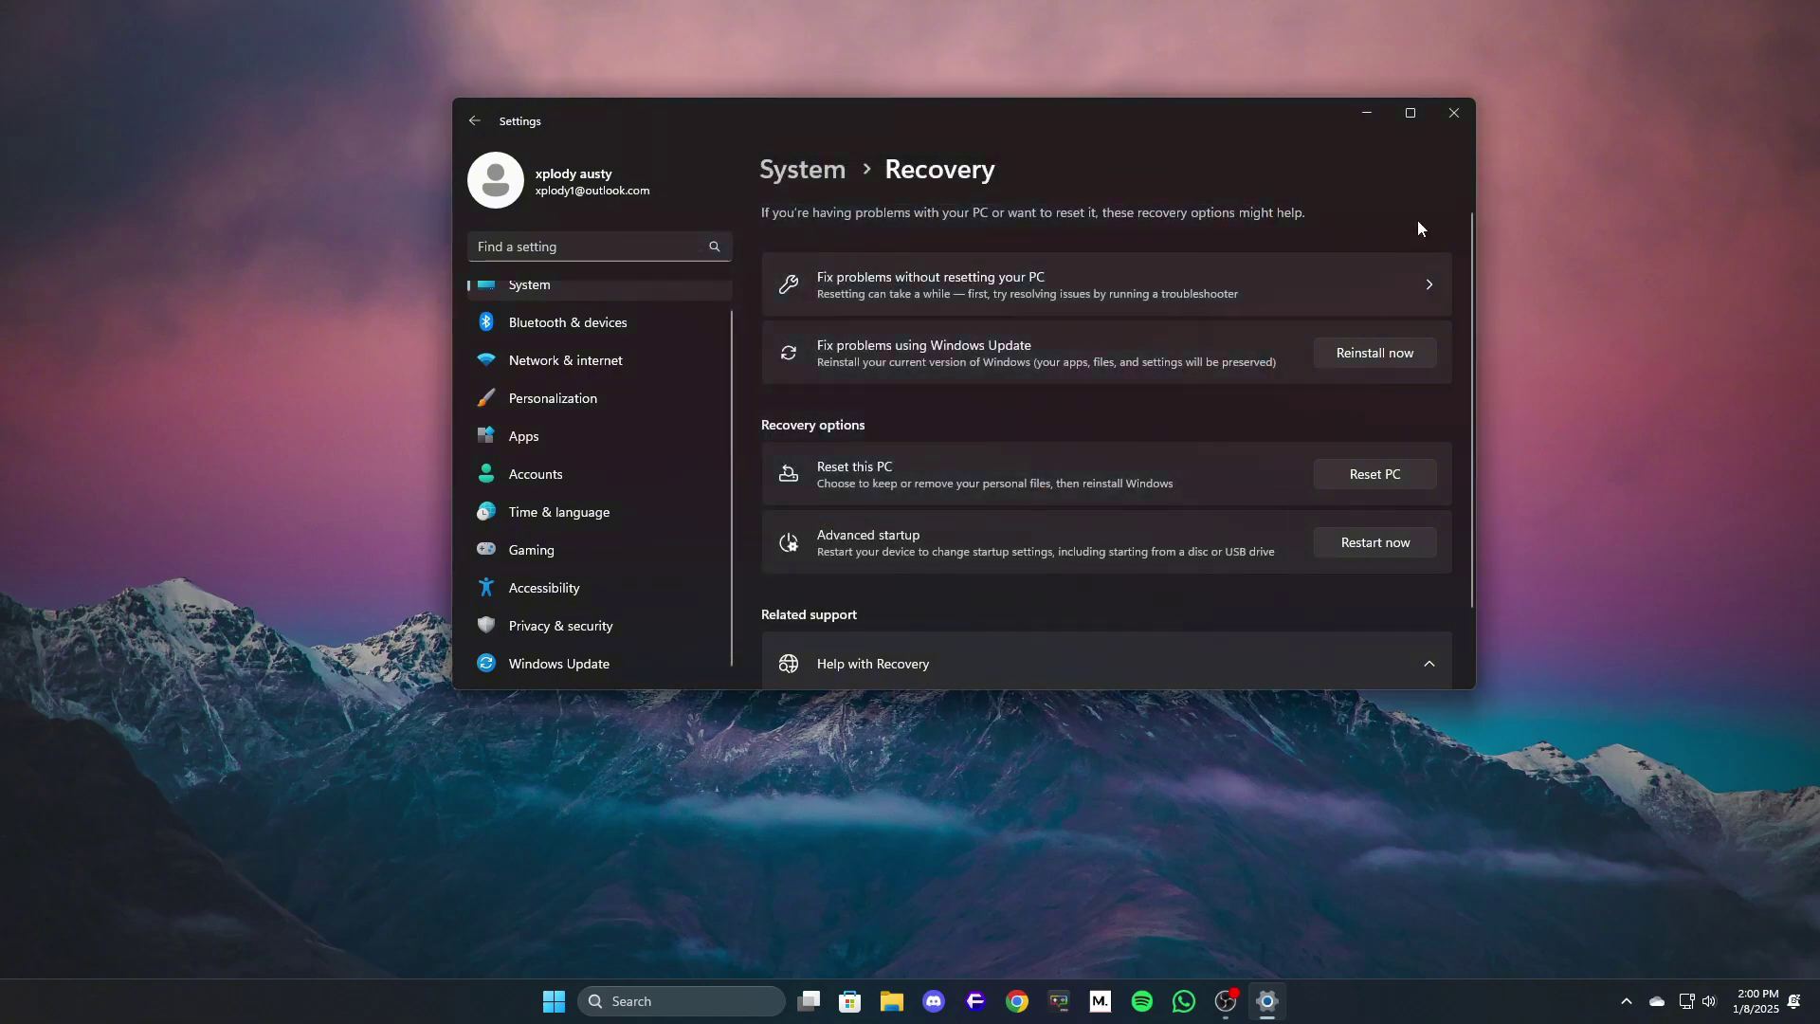
pyautogui.click(1454, 114)
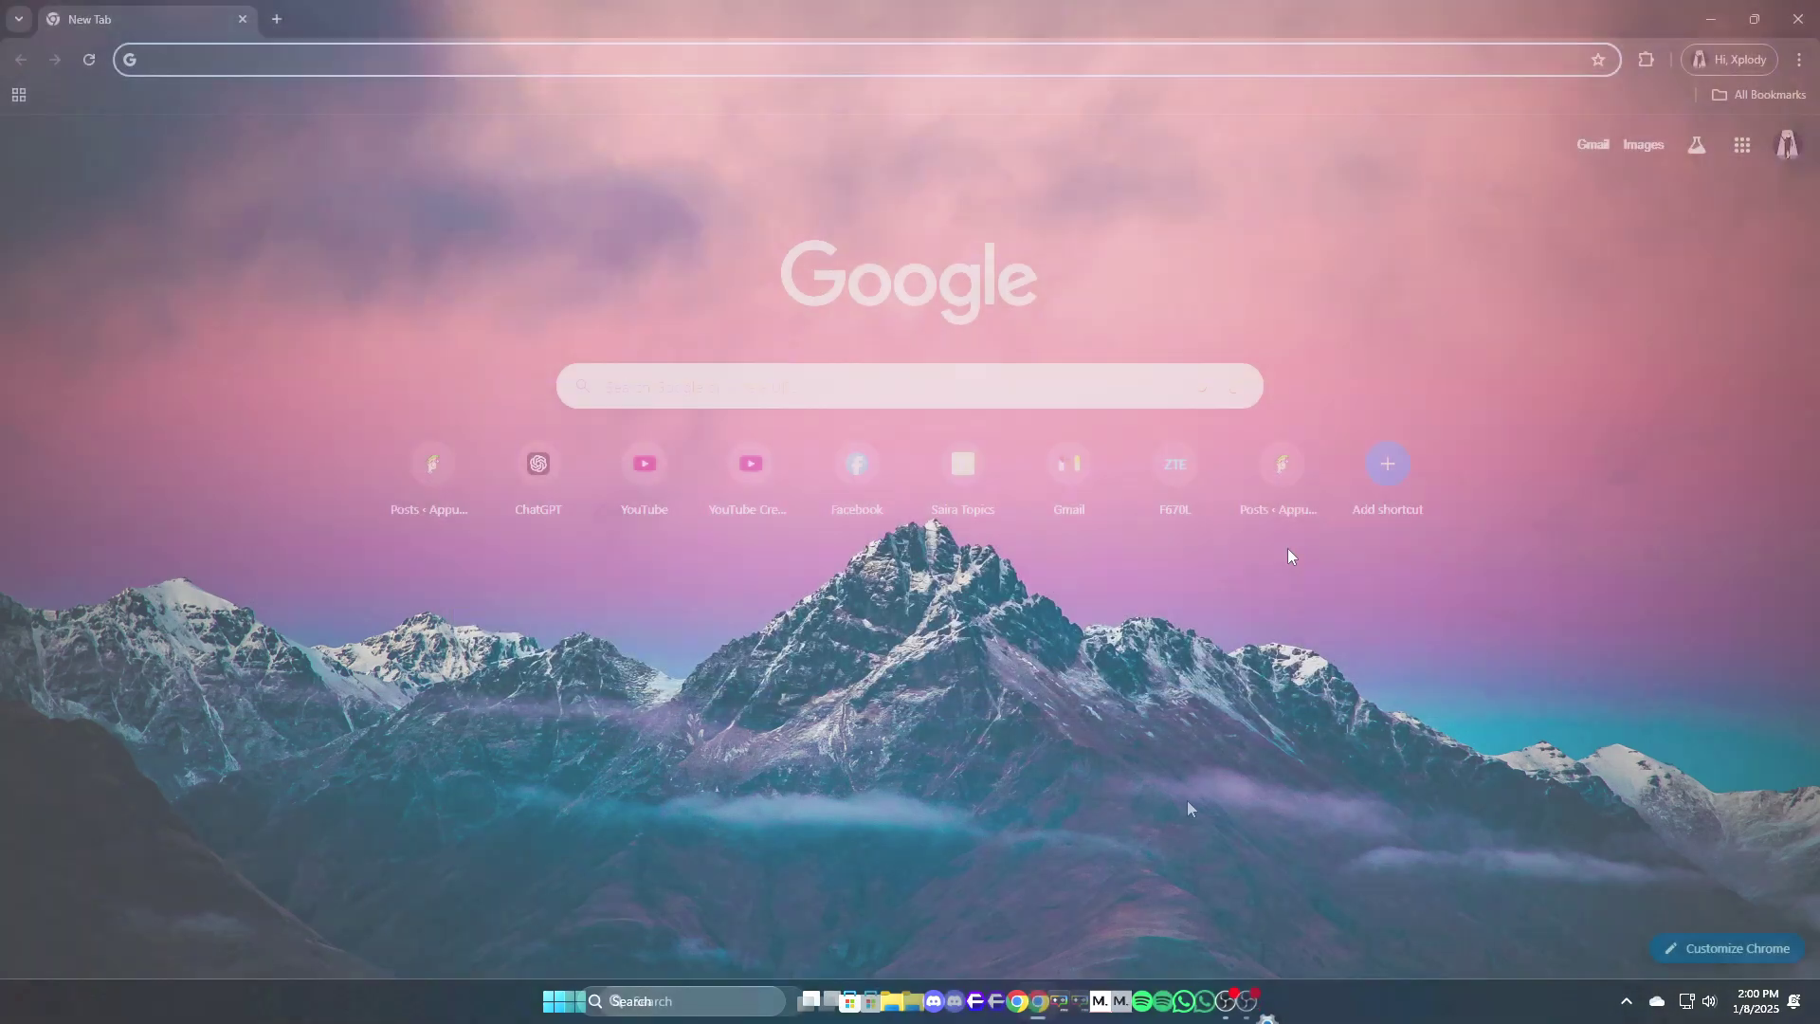
pyautogui.write('download windows 10')
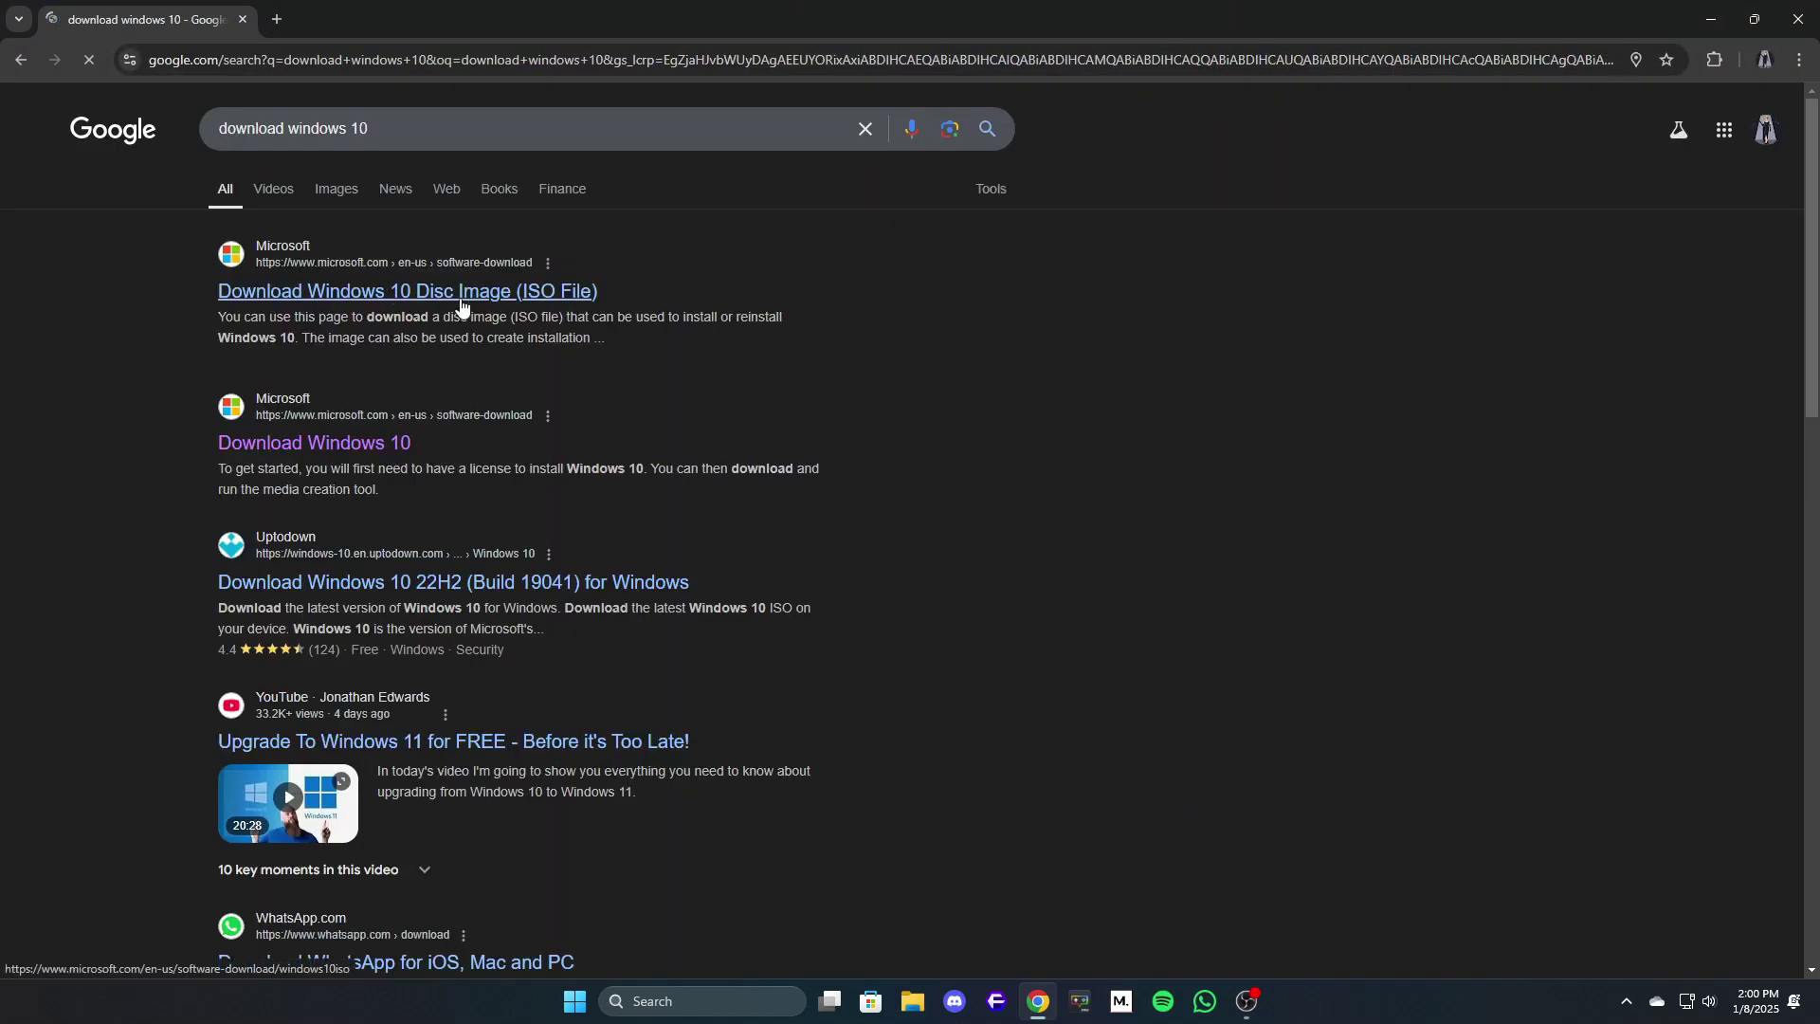
# Open Microsoft's Download Windows 10 page from the search results and scroll through it.
pyautogui.click(474, 296)
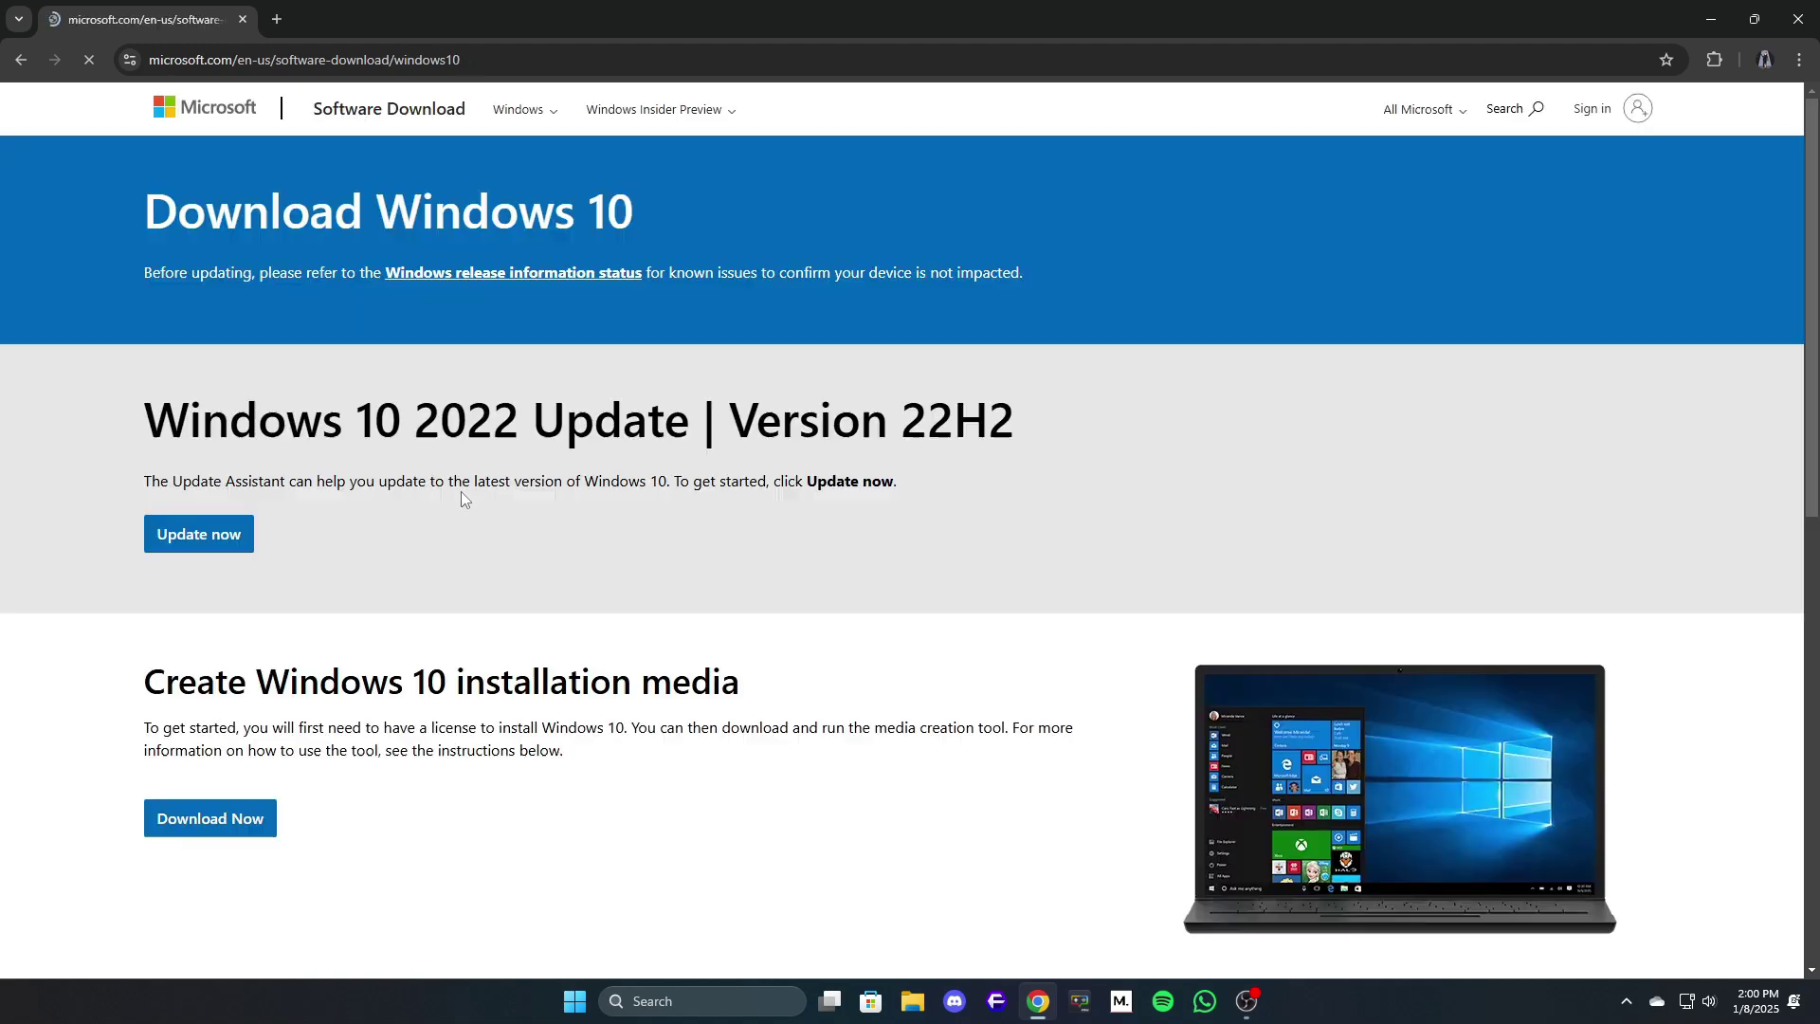
pyautogui.scroll(-1, 461, 491)
pyautogui.scroll(-3, 379, 488)
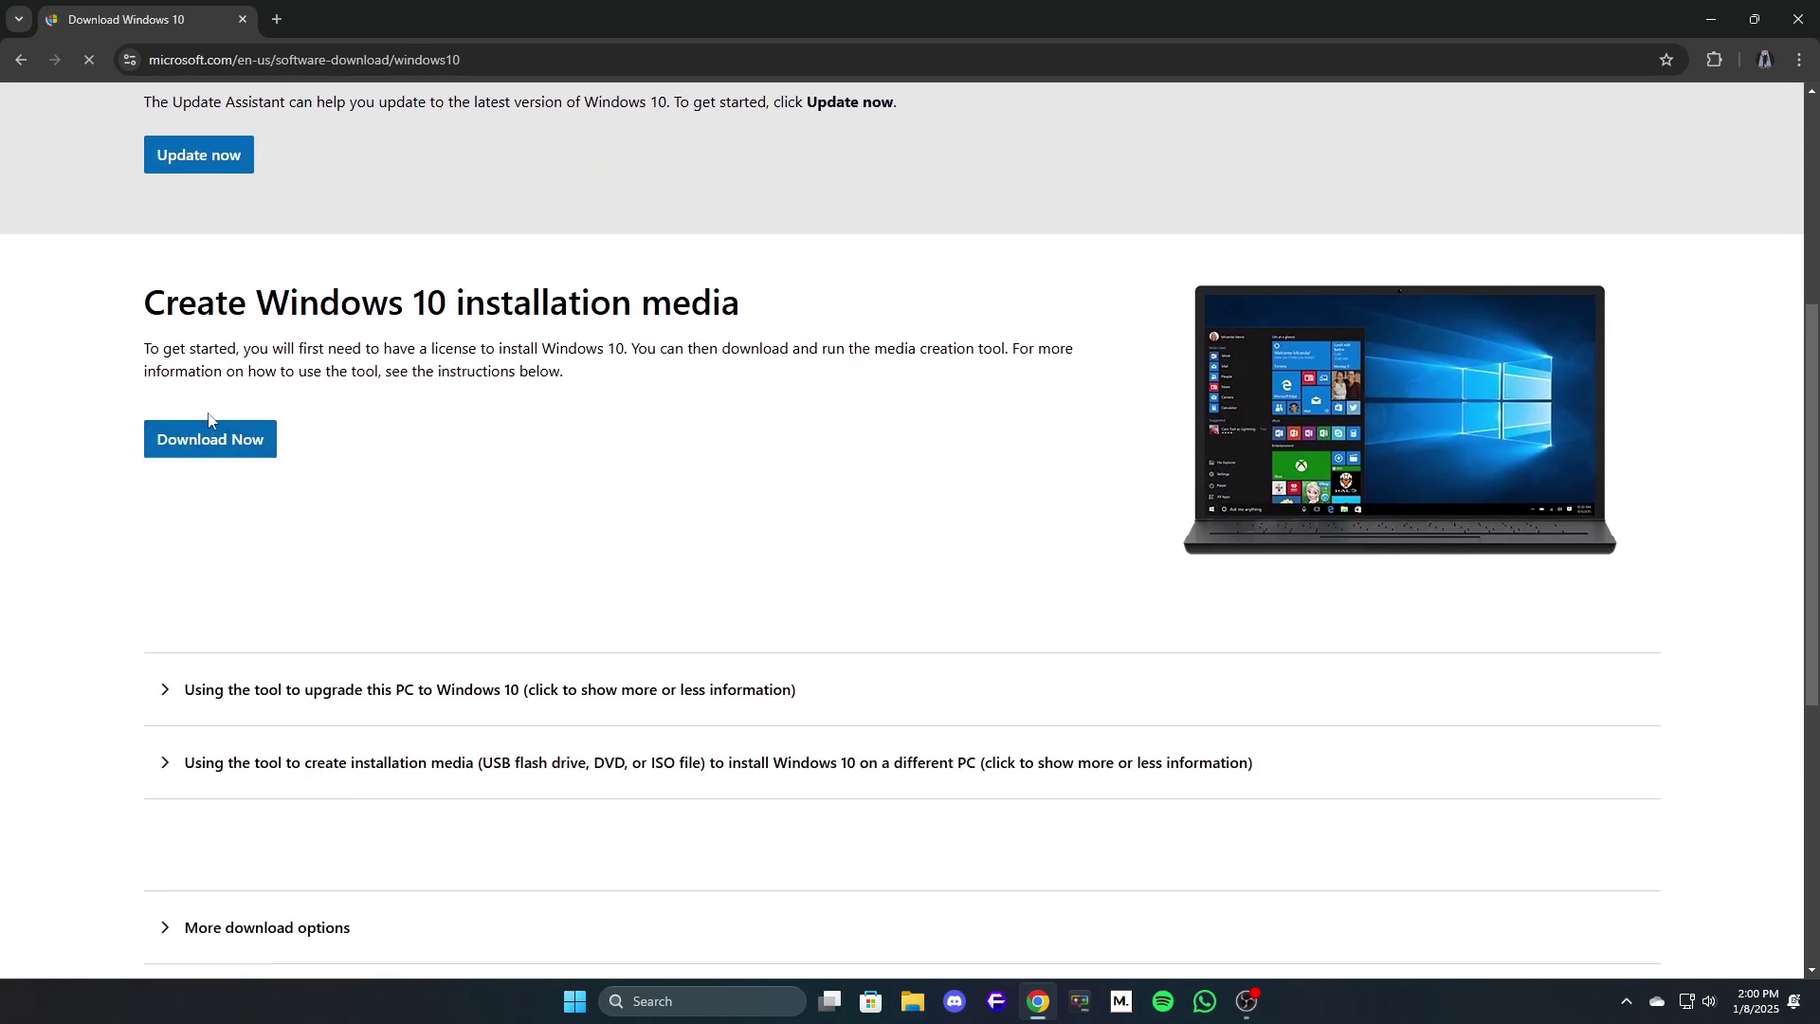
pyautogui.scroll(1, 242, 323)
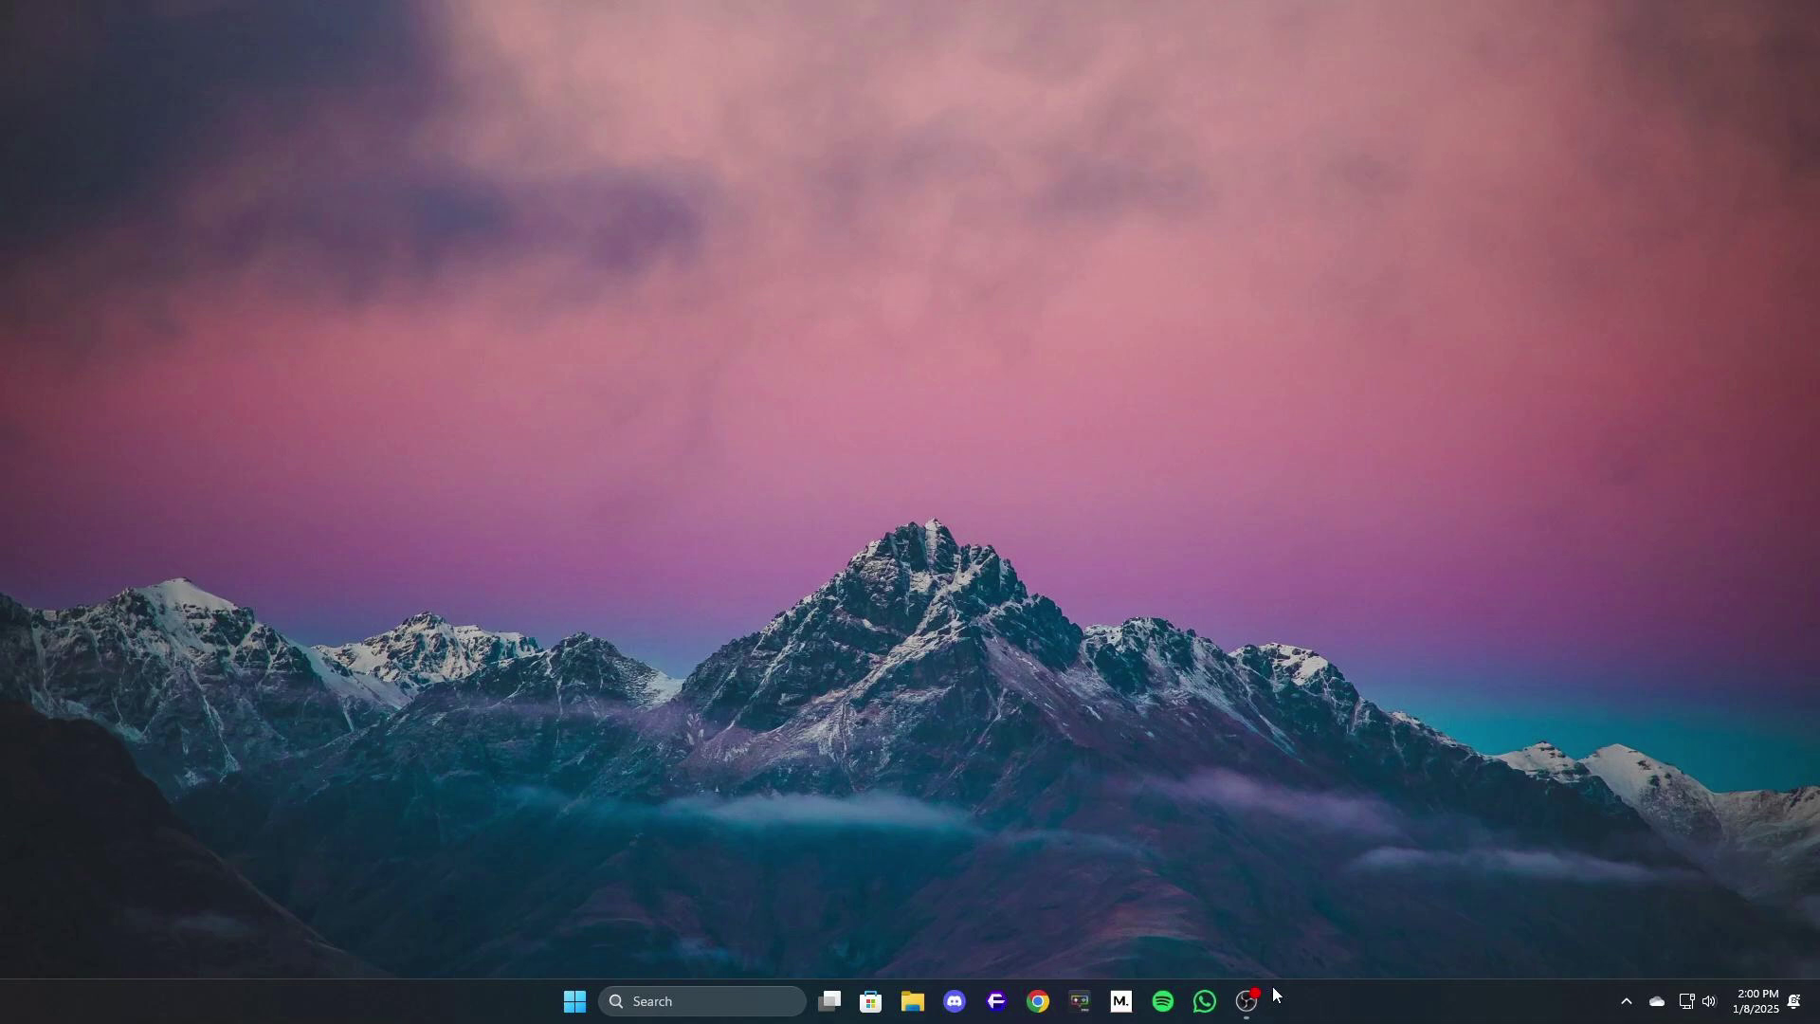